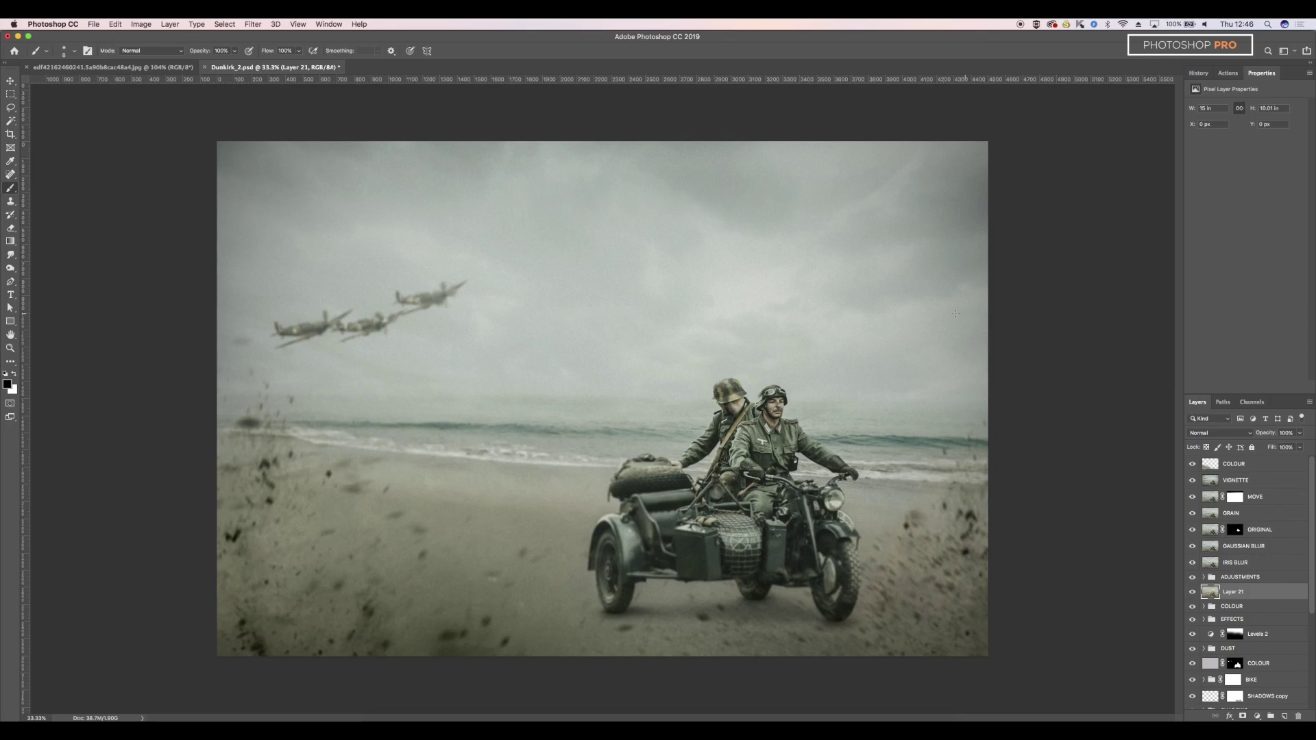
# Glance at the lone soldier reference photo, then return to the Dunkirk_2.psd composite
pyautogui.click(143, 67)
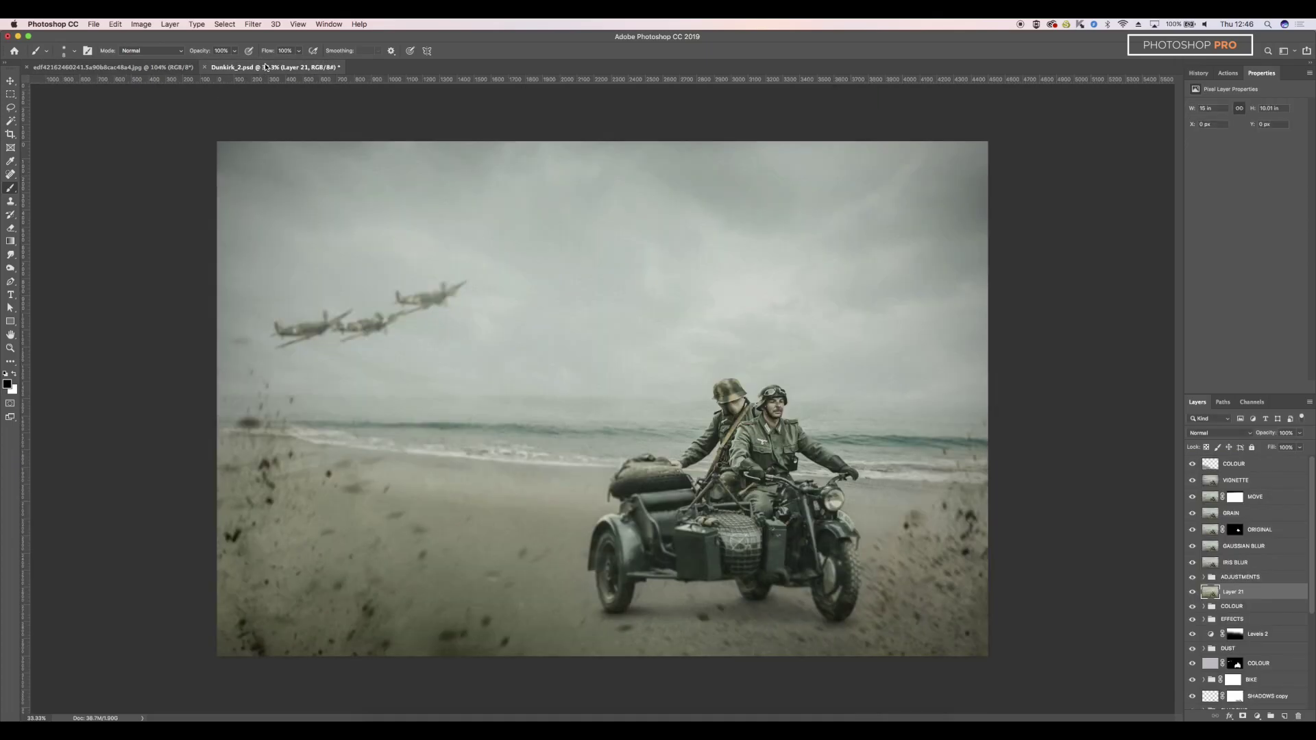
pyautogui.click(273, 67)
pyautogui.scroll(-5, 1211, 589)
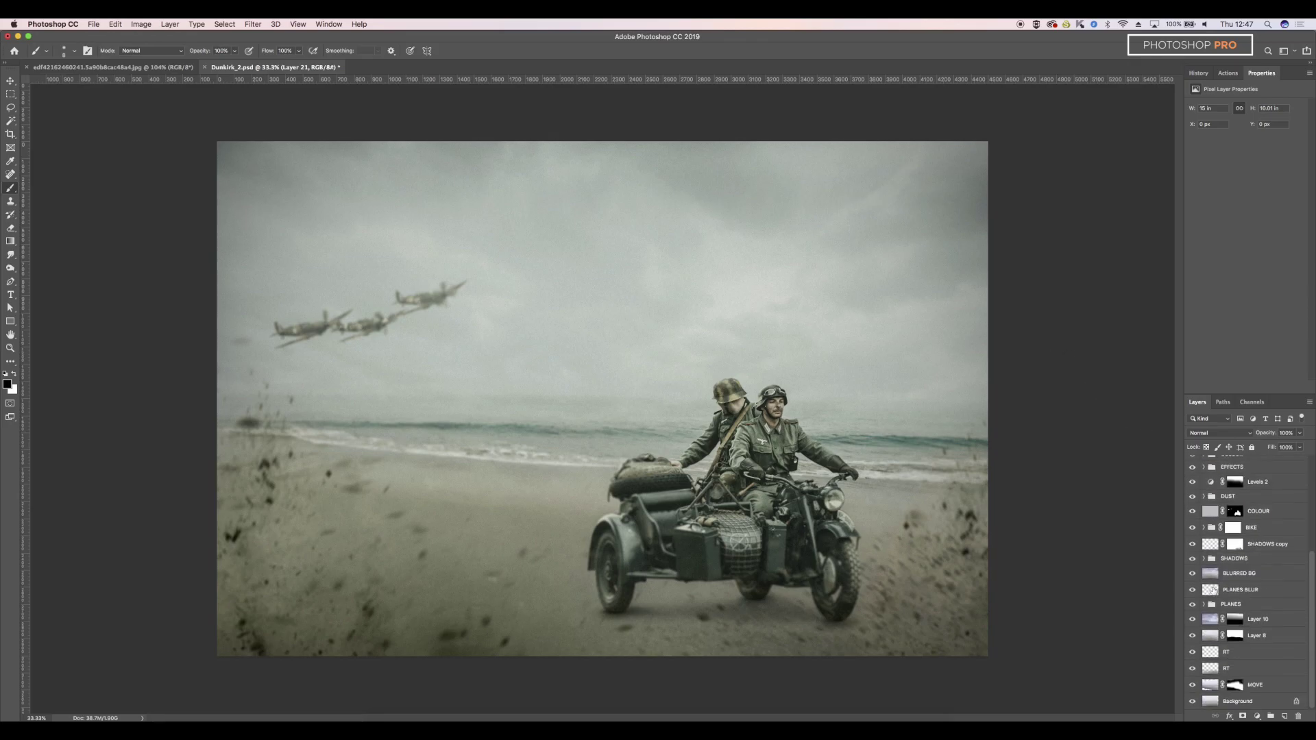
pyautogui.keyDown('alt'); pyautogui.click(1191, 702); pyautogui.keyUp('alt')
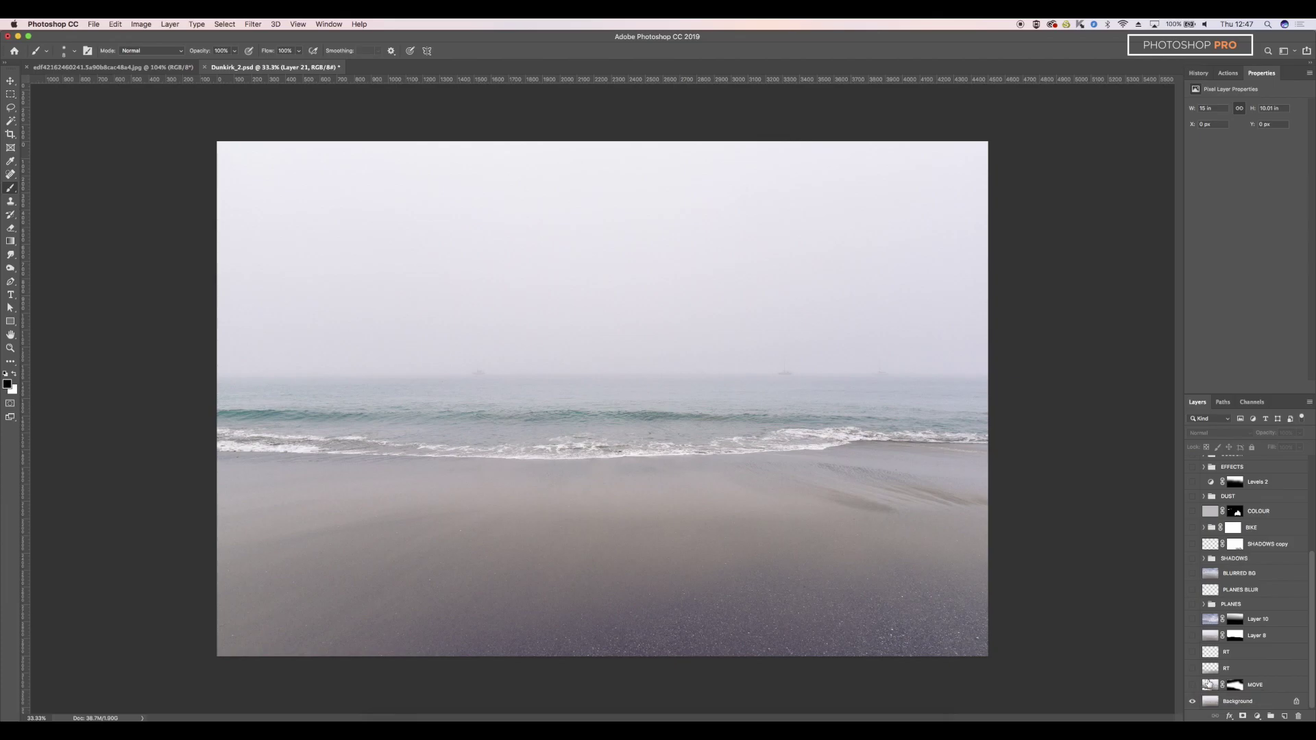
pyautogui.click(1193, 685)
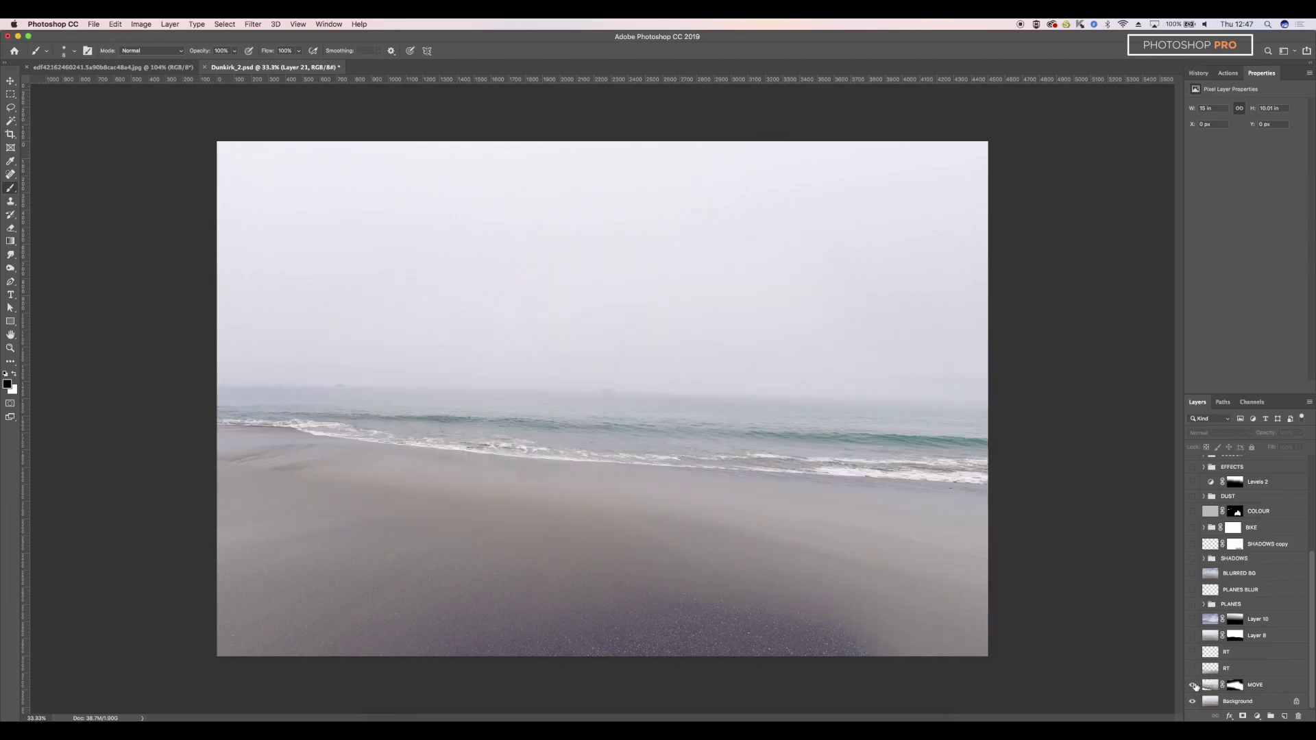
pyautogui.click(1192, 669)
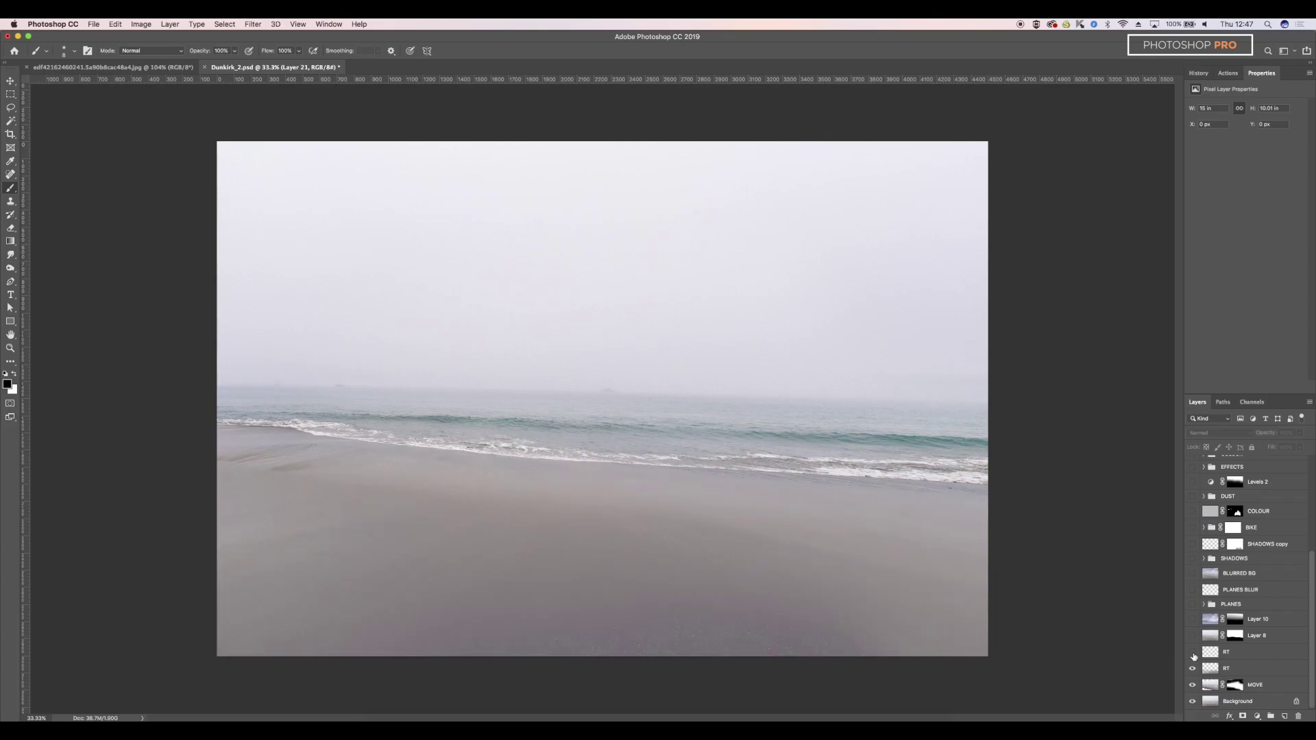
pyautogui.moveTo(1193, 652); pyautogui.dragTo(1193, 636)
pyautogui.click(1193, 619)
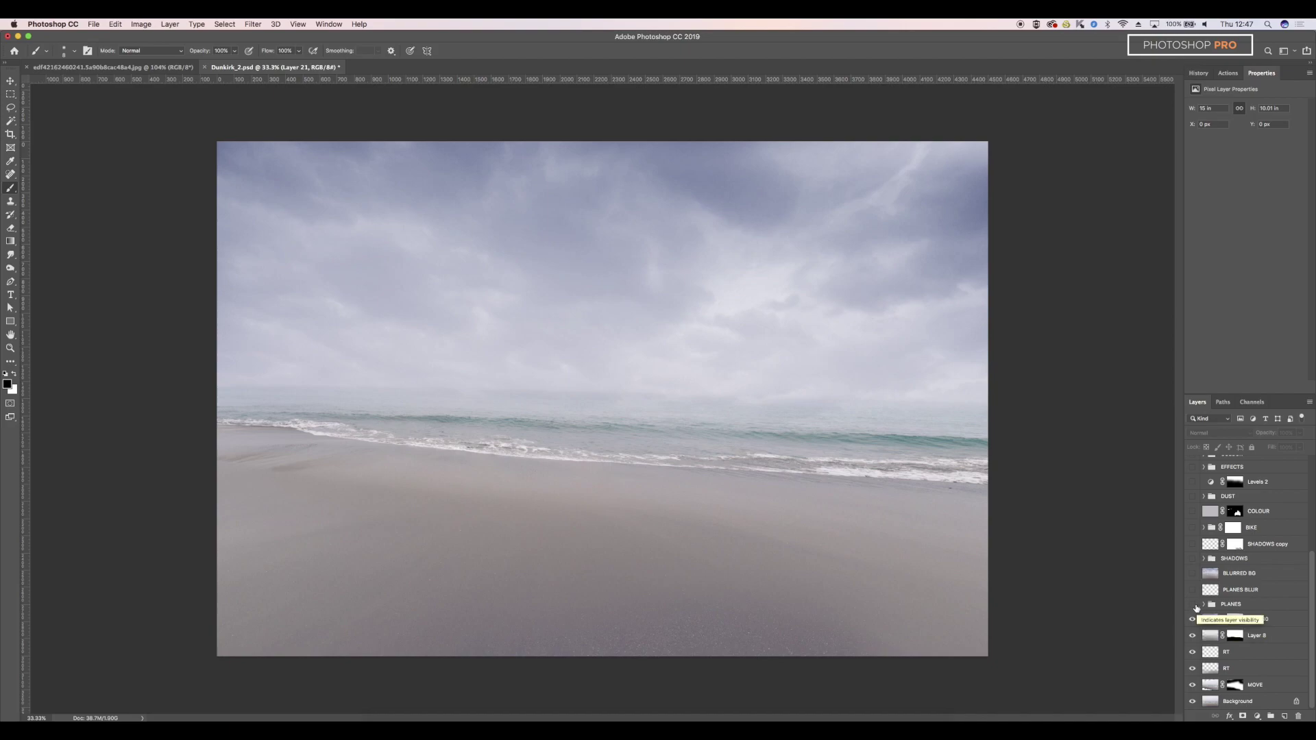
pyautogui.click(1193, 605)
pyautogui.click(1204, 604)
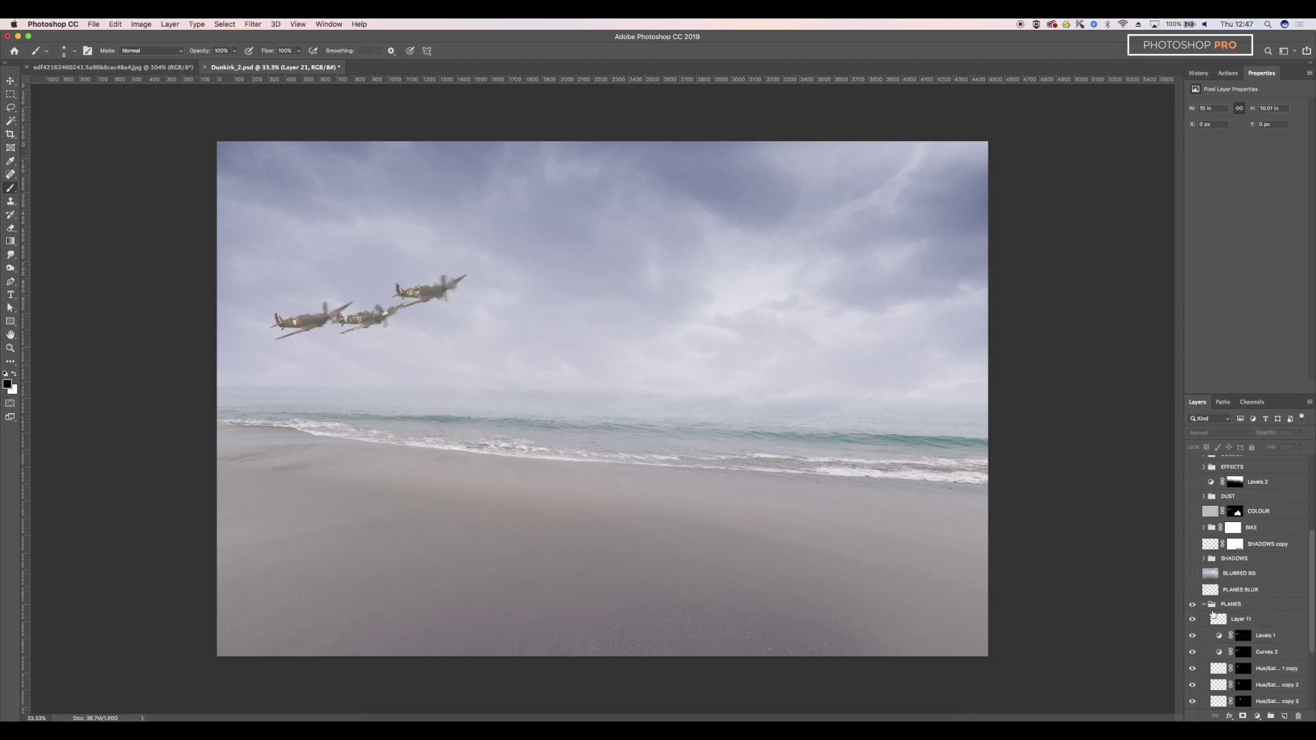
pyautogui.moveTo(1194, 561); pyautogui.dragTo(1193, 643)
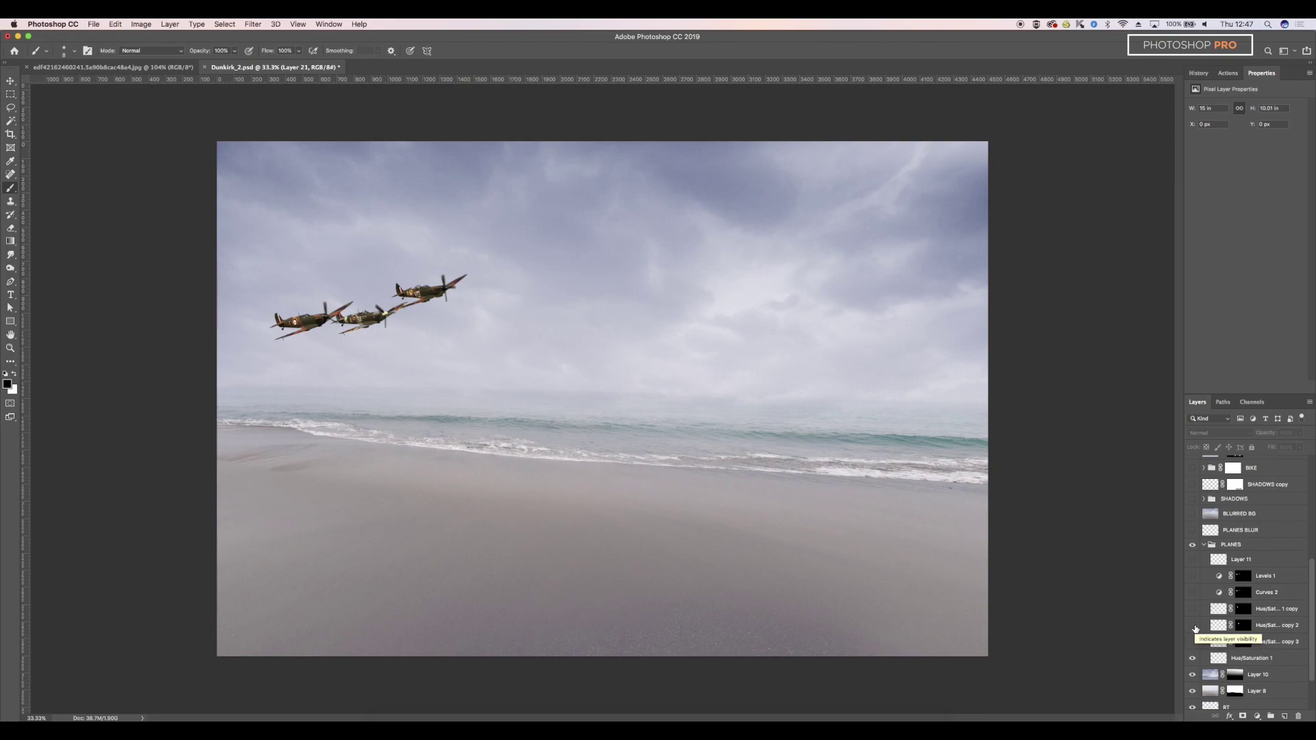
pyautogui.scroll(10, 1195, 630)
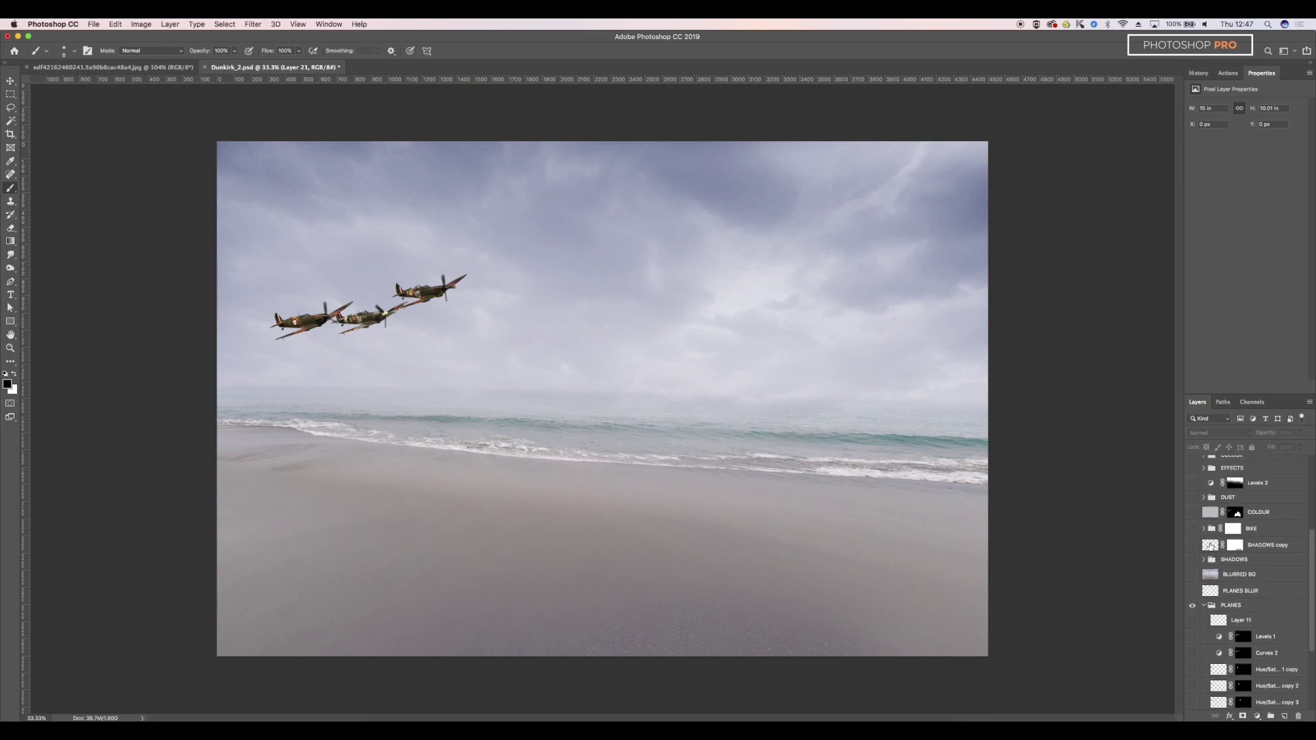
# Briefly restore all layers, then go back to showing only the beach, sky and three planes
pyautogui.click(1192, 479)
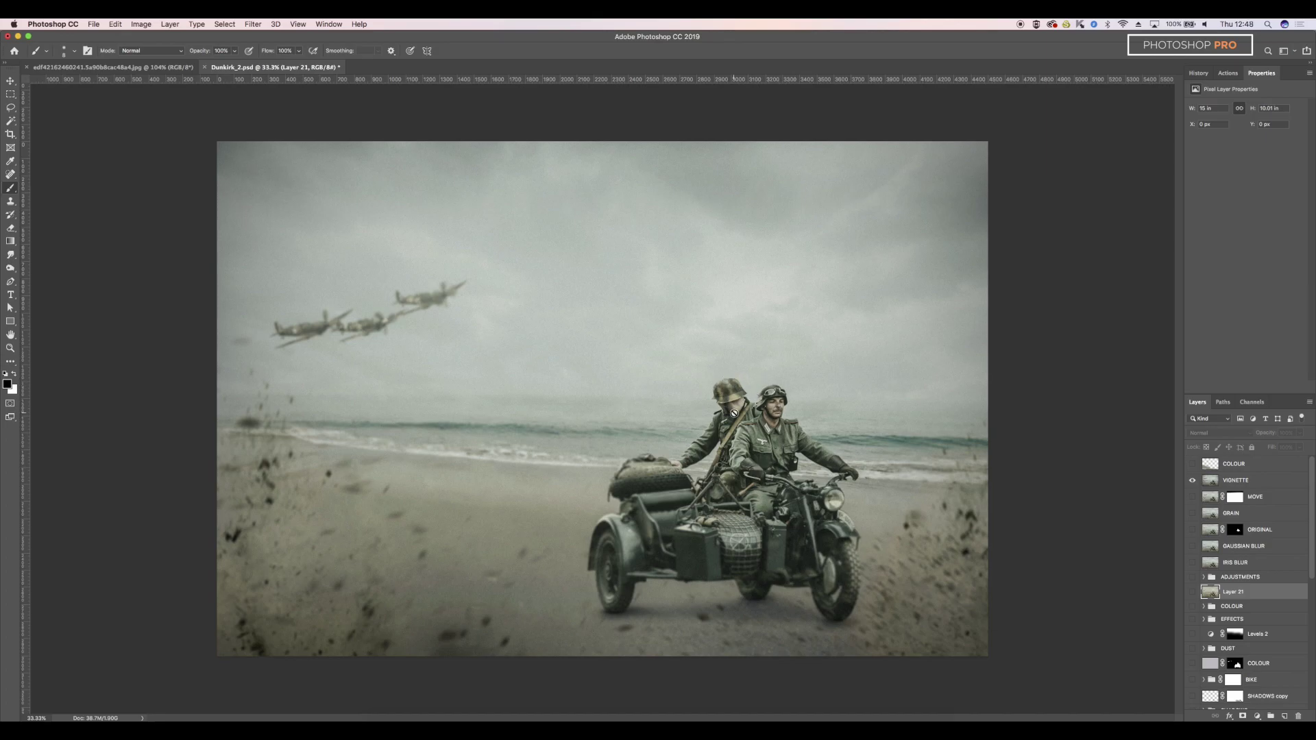
pyautogui.click(1193, 480)
pyautogui.scroll(-5, 1214, 617)
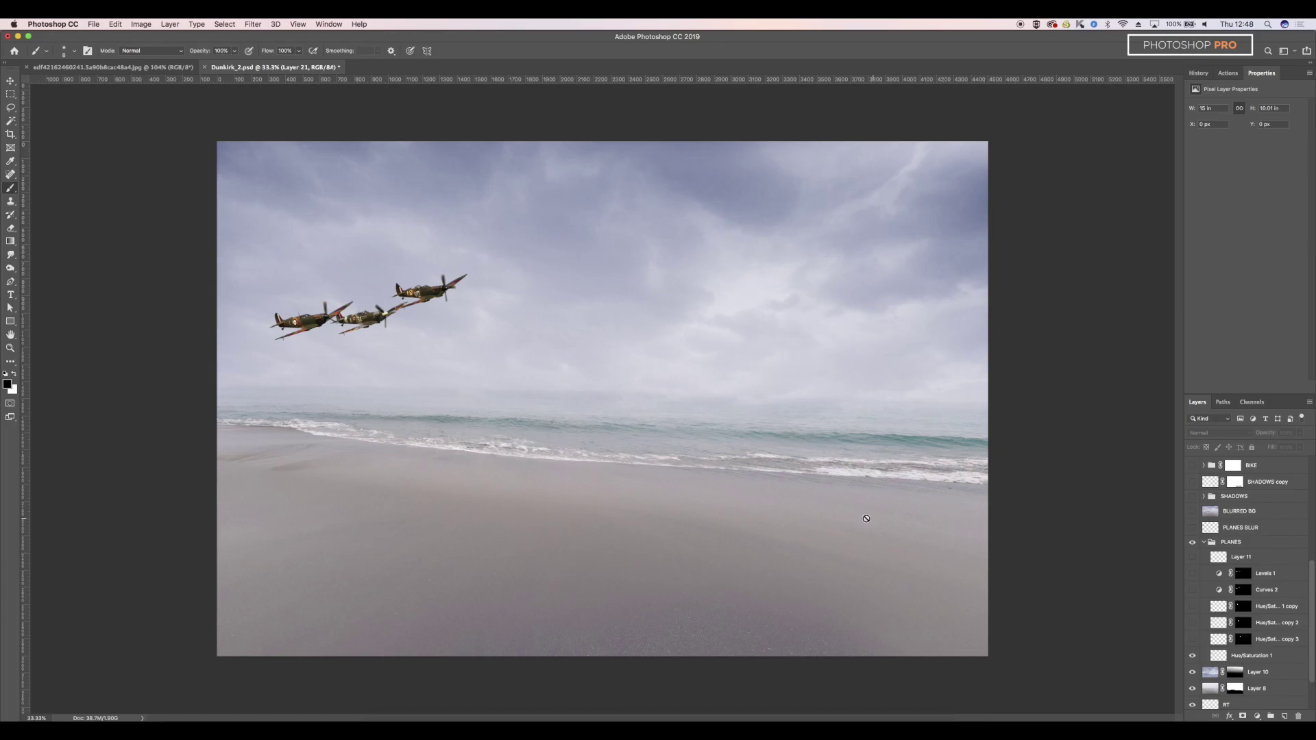
# Zoom in on the planes and enable the three propeller blurs, Curves 2 and Levels 1
pyautogui.press('super+plus')
pyautogui.press('super+plus')
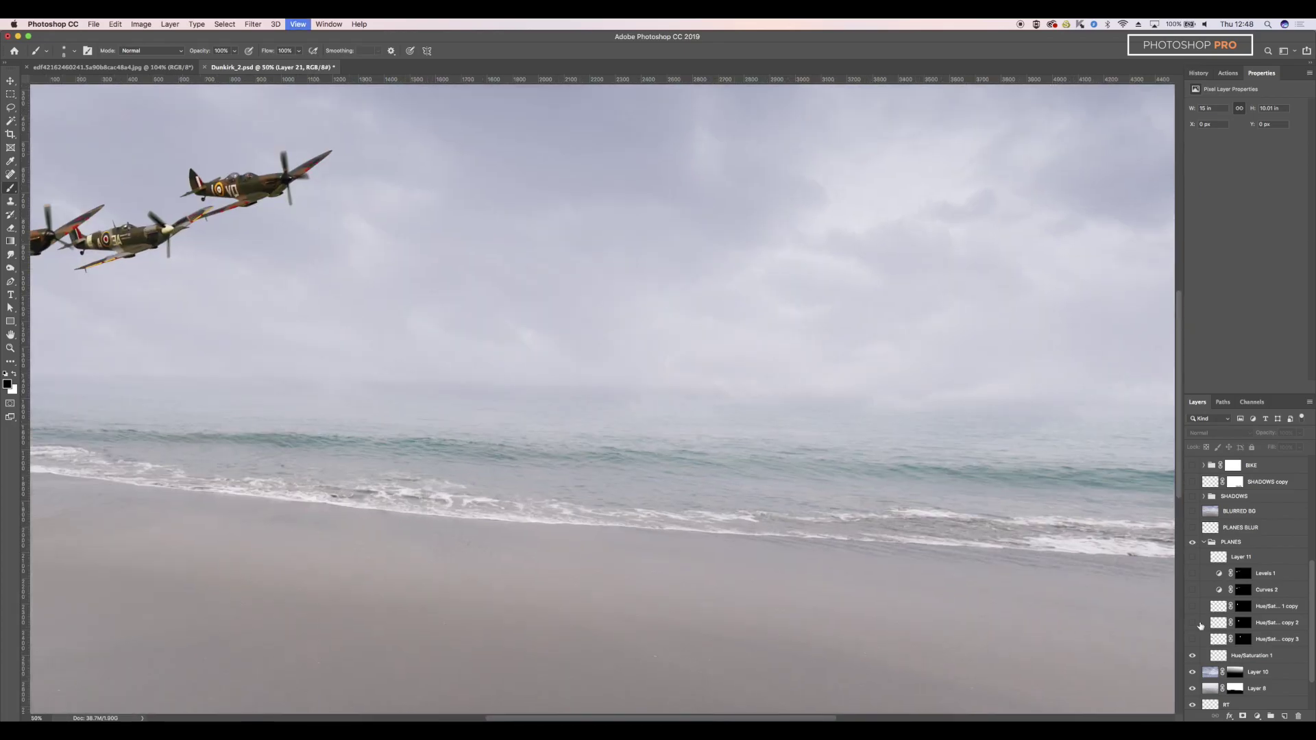
pyautogui.moveTo(492, 276); pyautogui.dragTo(848, 469)
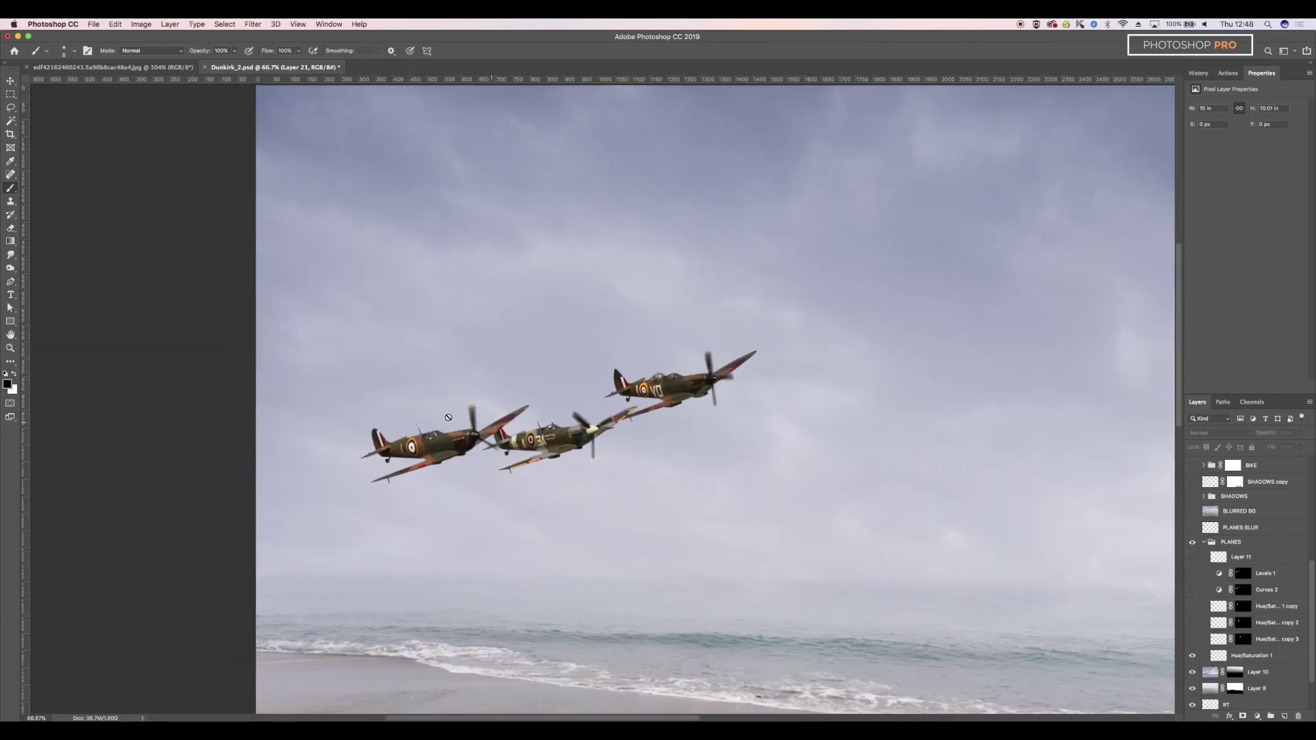
pyautogui.click(1192, 639)
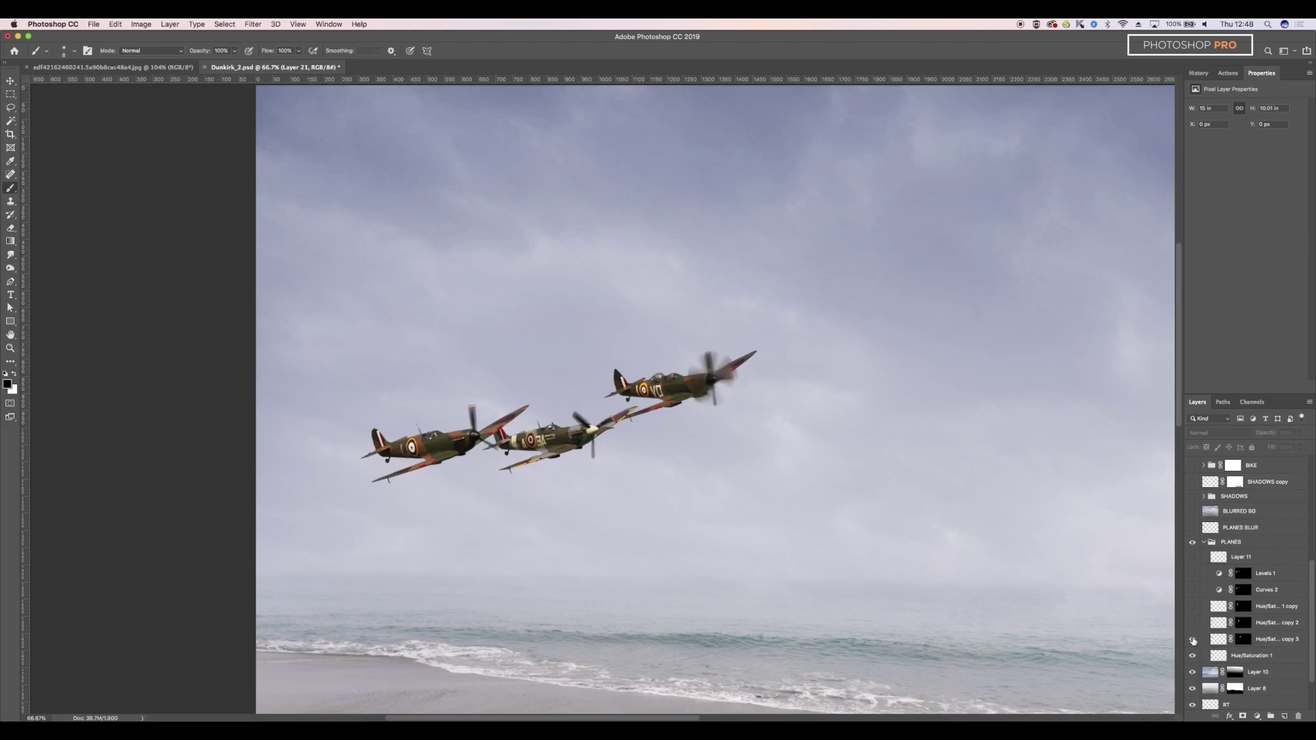
pyautogui.click(1191, 623)
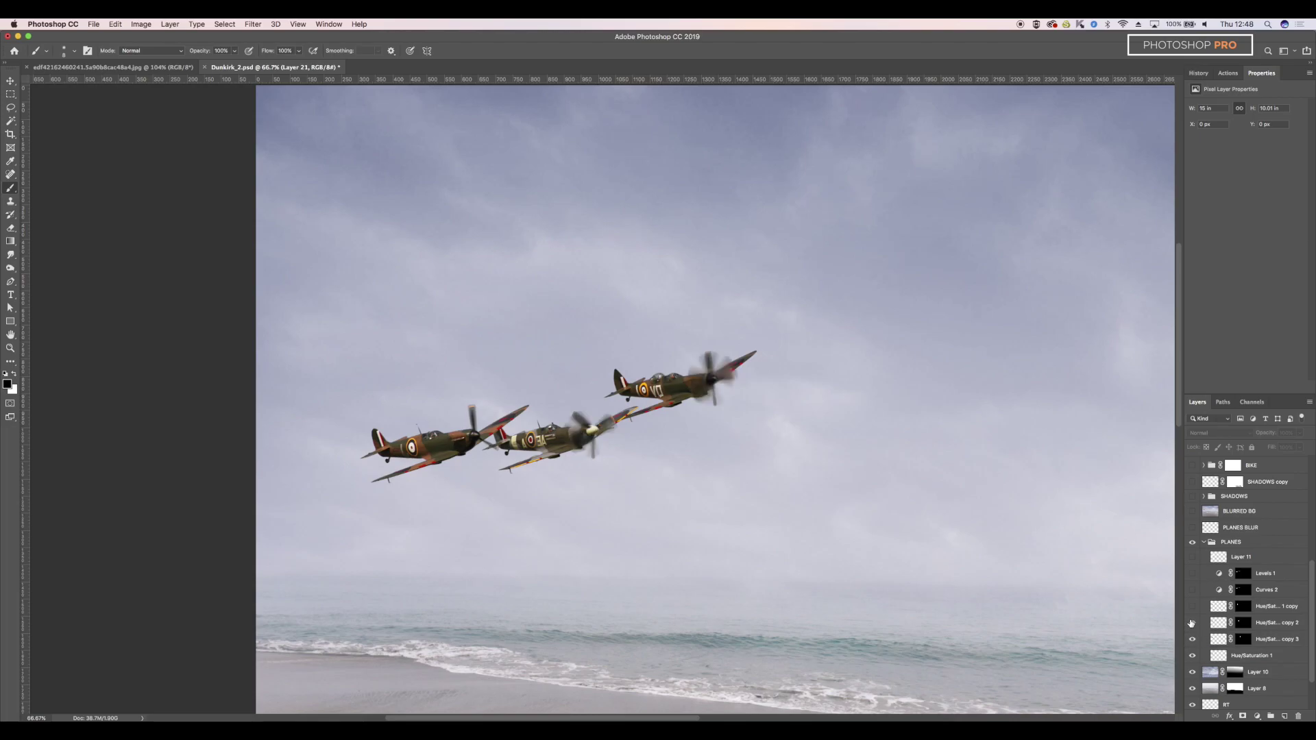
pyautogui.click(1193, 606)
pyautogui.click(1192, 590)
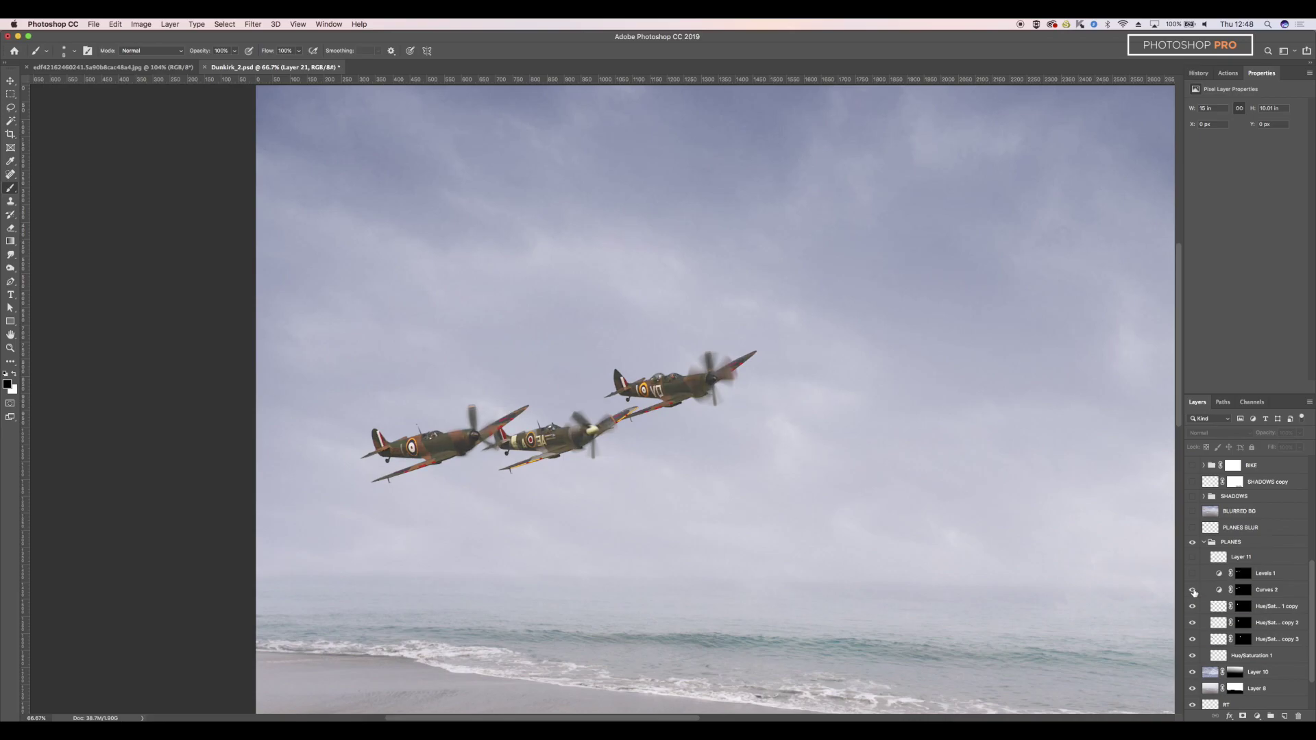
pyautogui.click(1192, 590)
pyautogui.scroll(-3, 1031, 541)
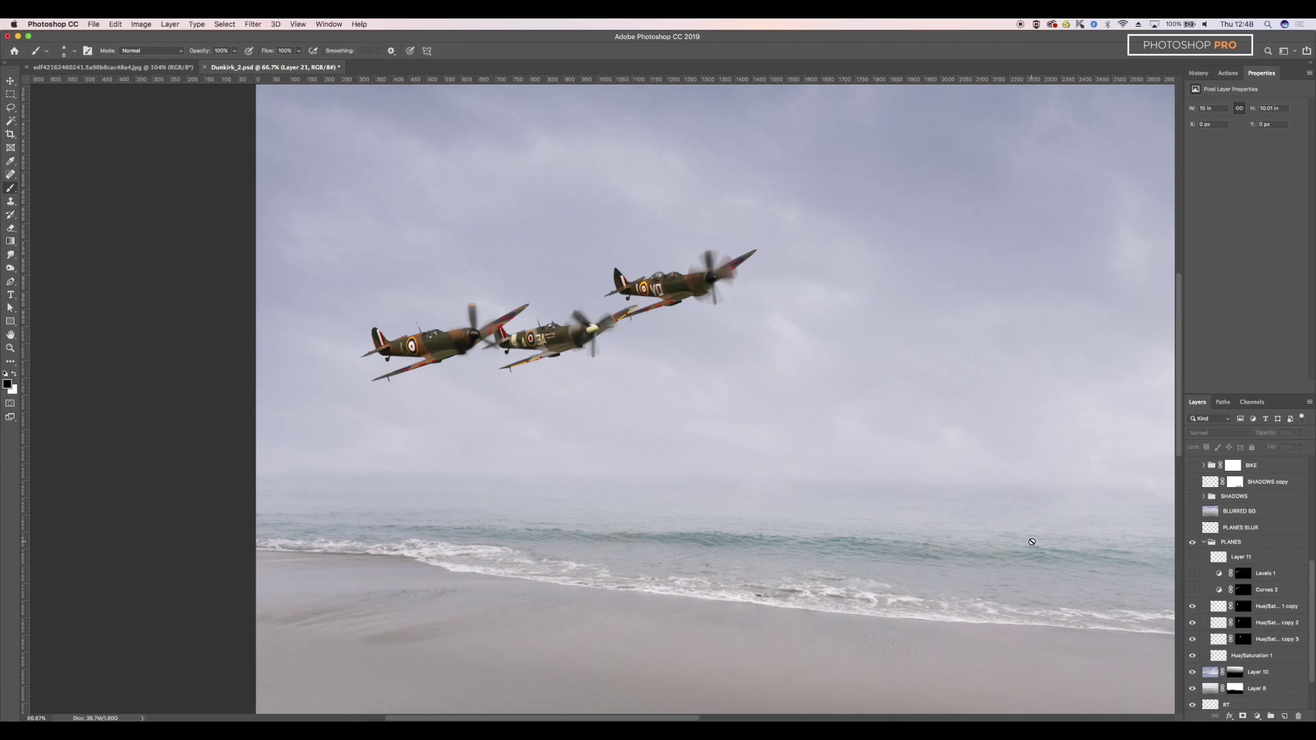
pyautogui.click(1197, 588)
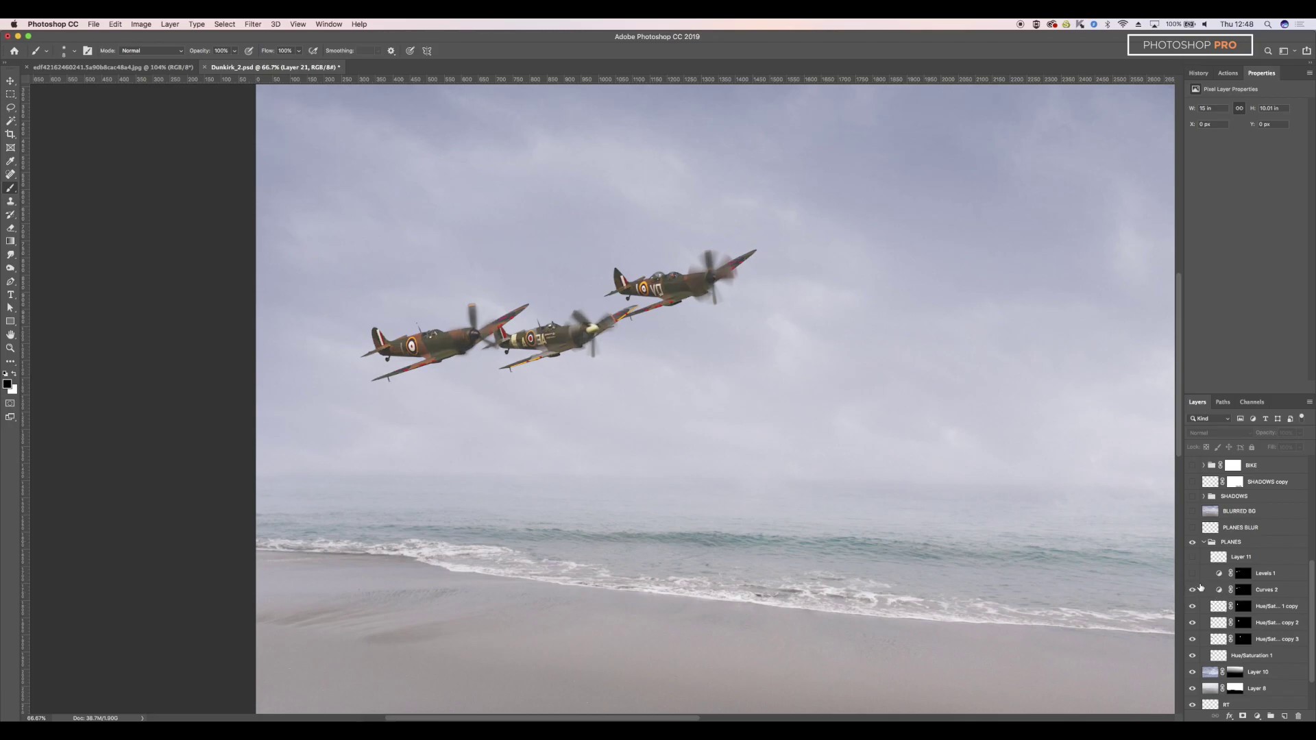
pyautogui.scroll(2, 1200, 586)
pyautogui.click(1194, 601)
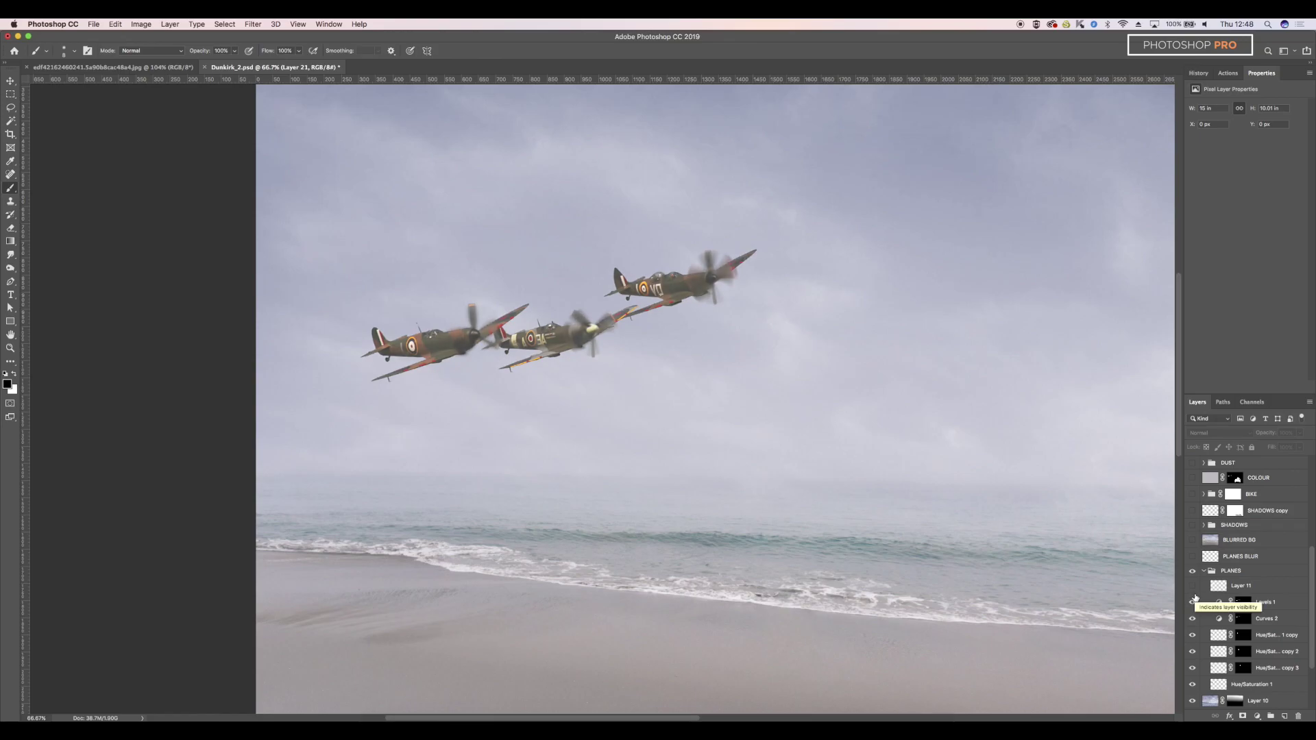
pyautogui.scroll(3, 1100, 454)
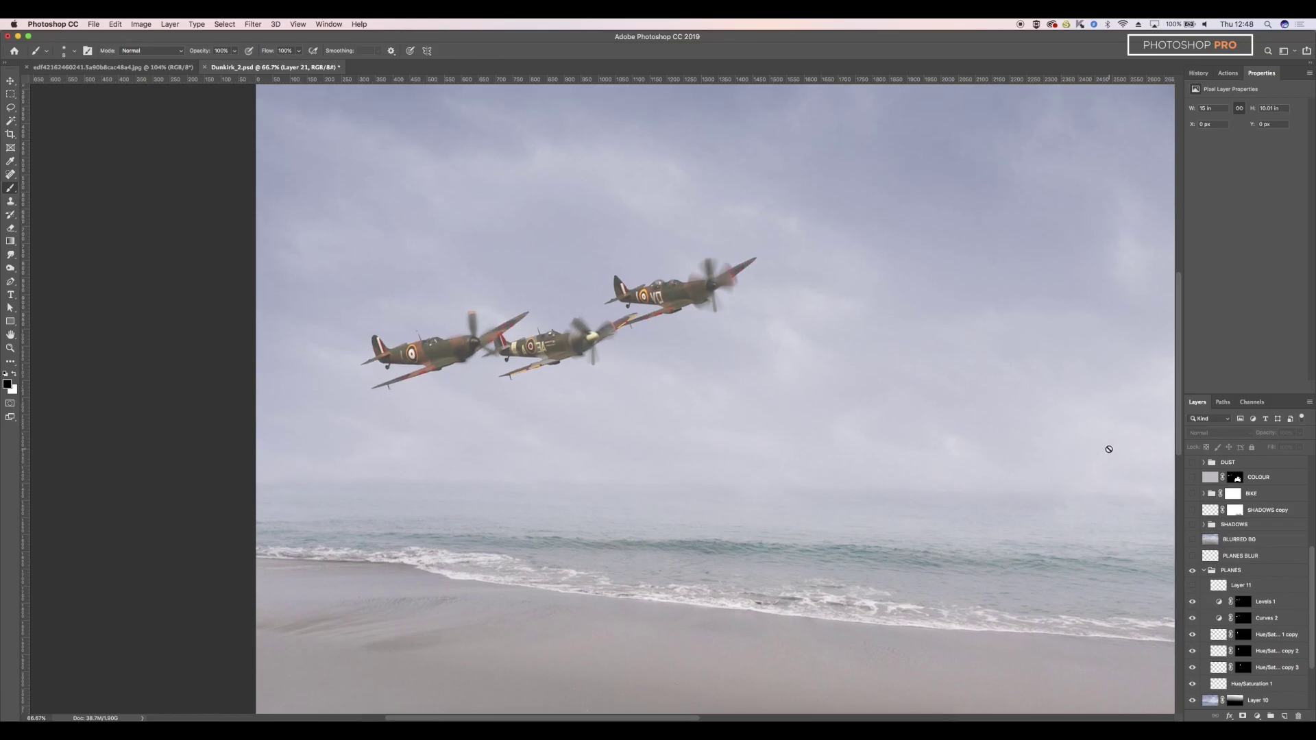
# Show Layer 11 over the planes at 10% opacity and collapse the PLANES group
pyautogui.click(1192, 586)
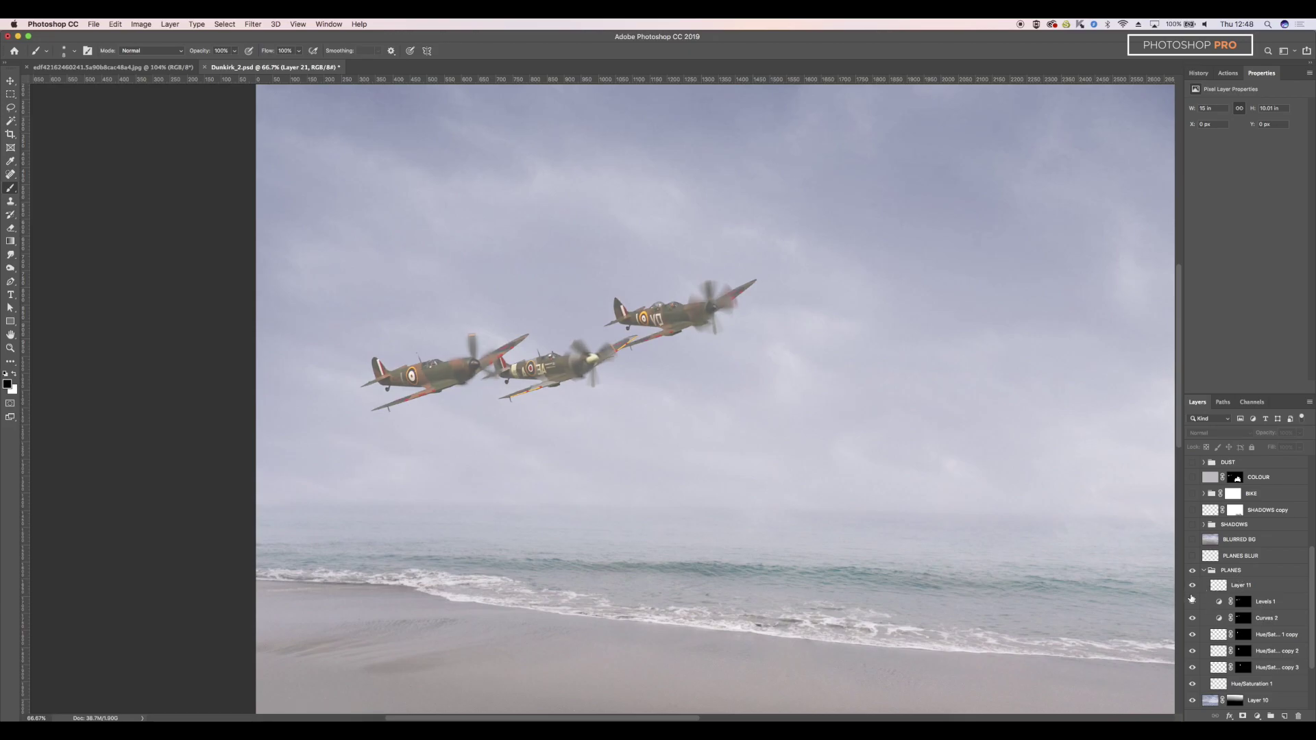
pyautogui.click(1192, 586)
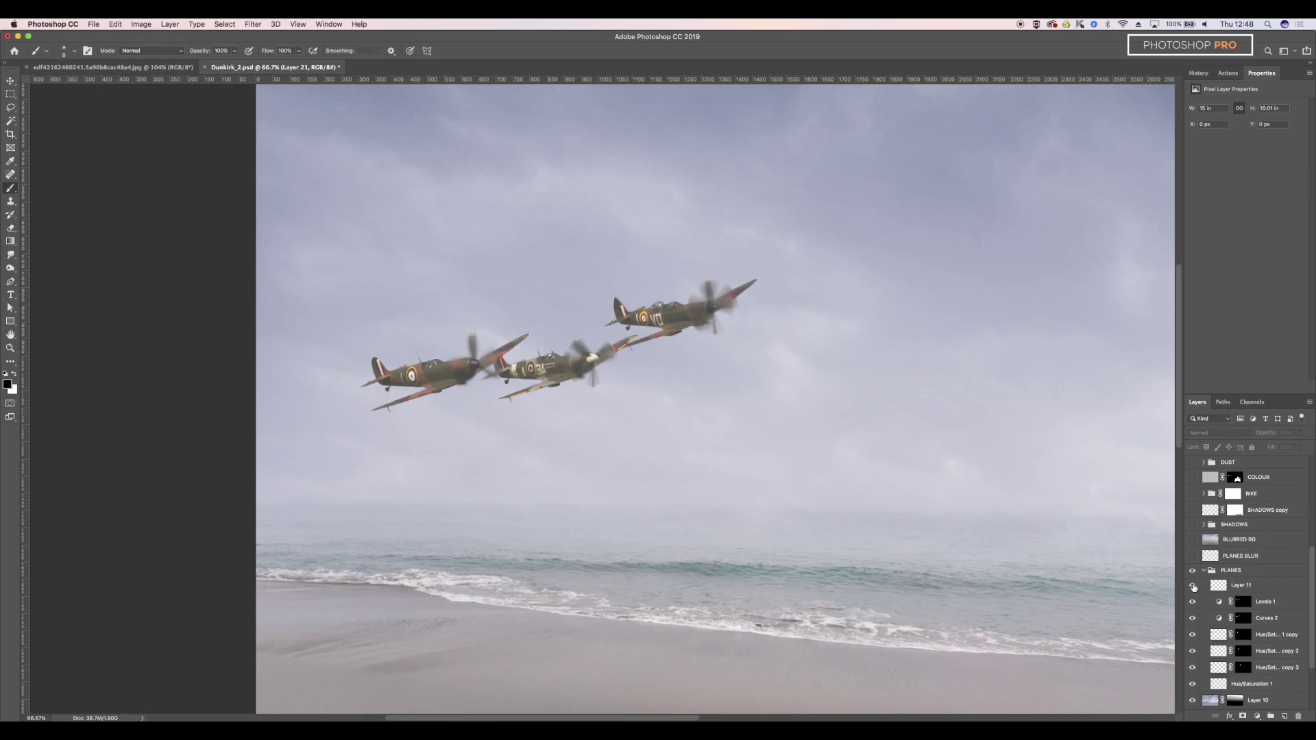
pyautogui.click(1192, 586)
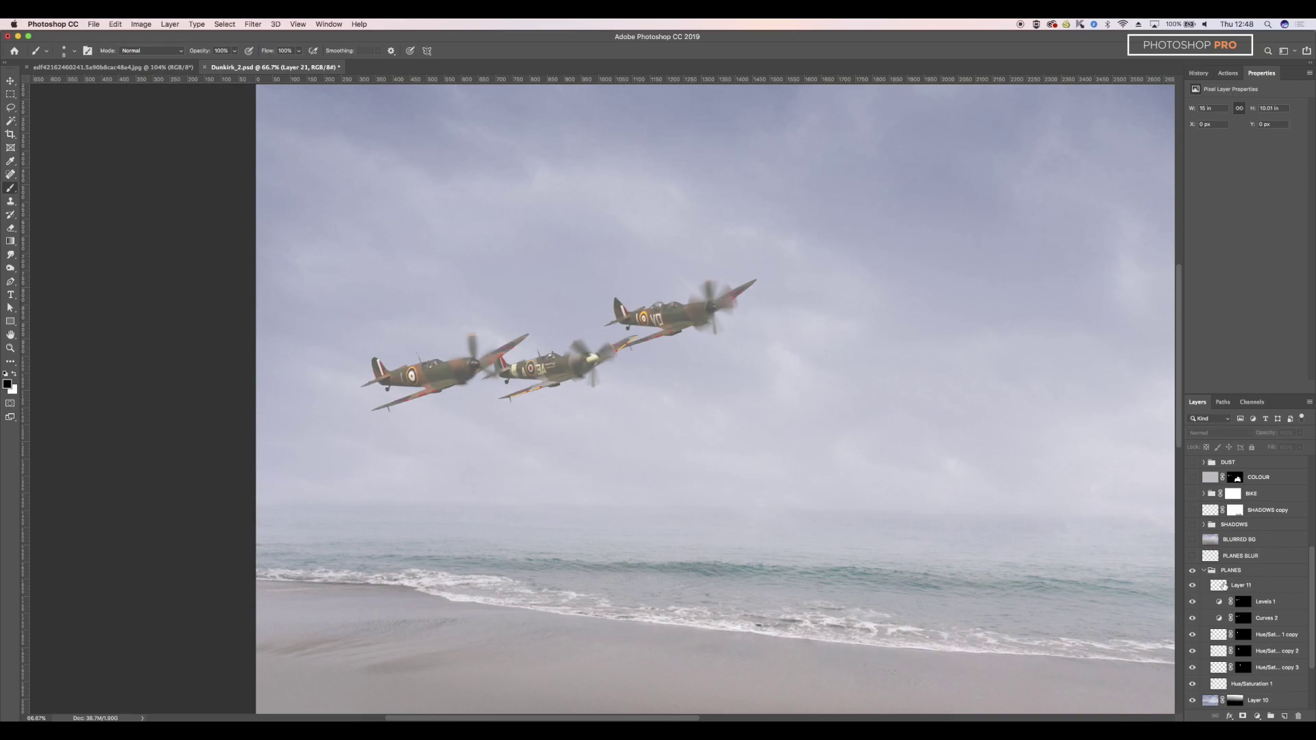
pyautogui.click(1224, 586)
pyautogui.click(1299, 433)
pyautogui.moveTo(1300, 446); pyautogui.dragTo(1307, 446)
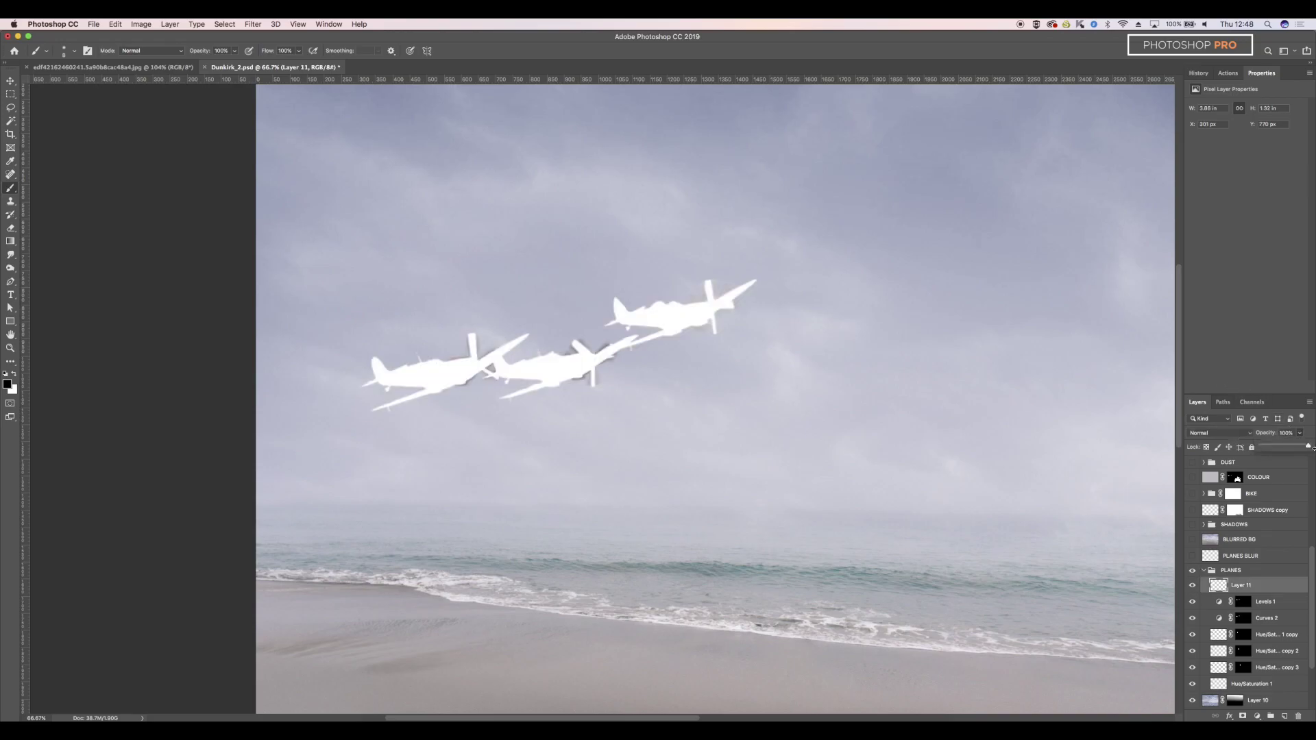
pyautogui.click(1286, 432)
pyautogui.write('10')
pyautogui.click(1211, 570)
pyautogui.click(1204, 570)
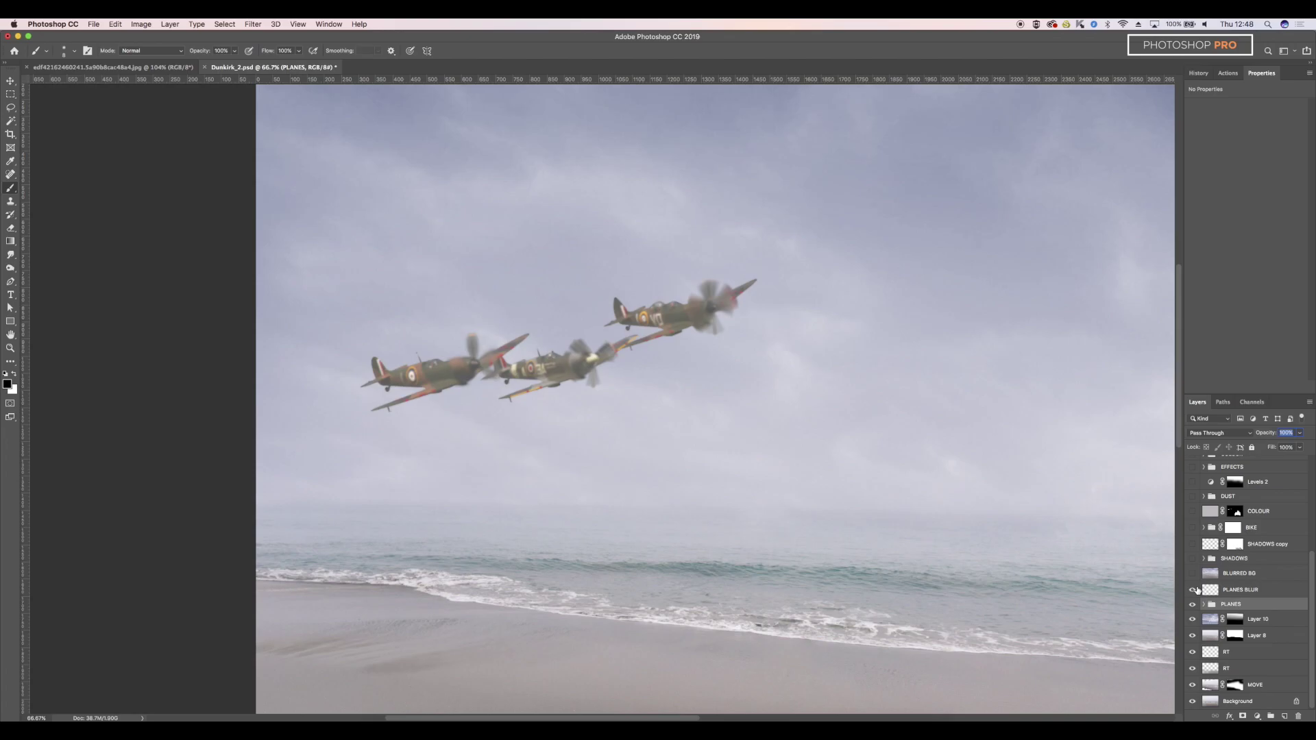
# Show the BLURRED BG layer, checking the planes at 100% and zooming back out
pyautogui.press('super+1')
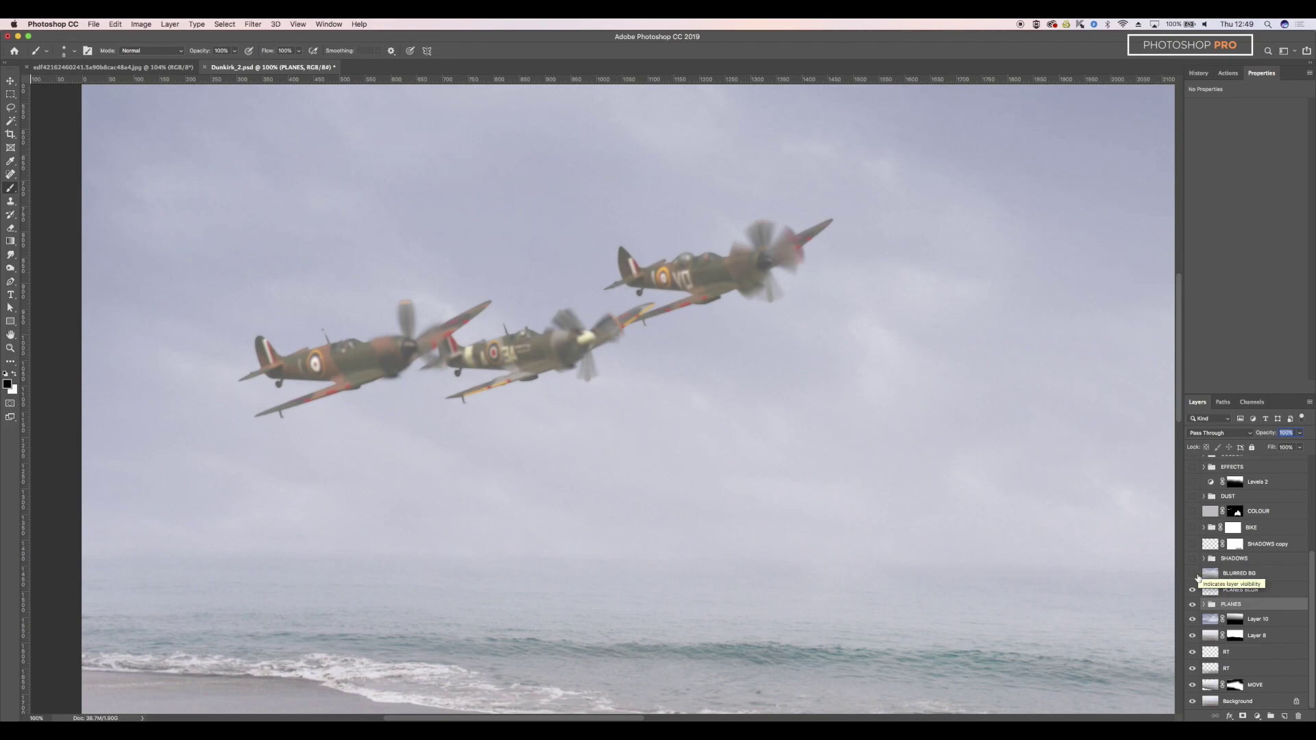
pyautogui.click(1192, 574)
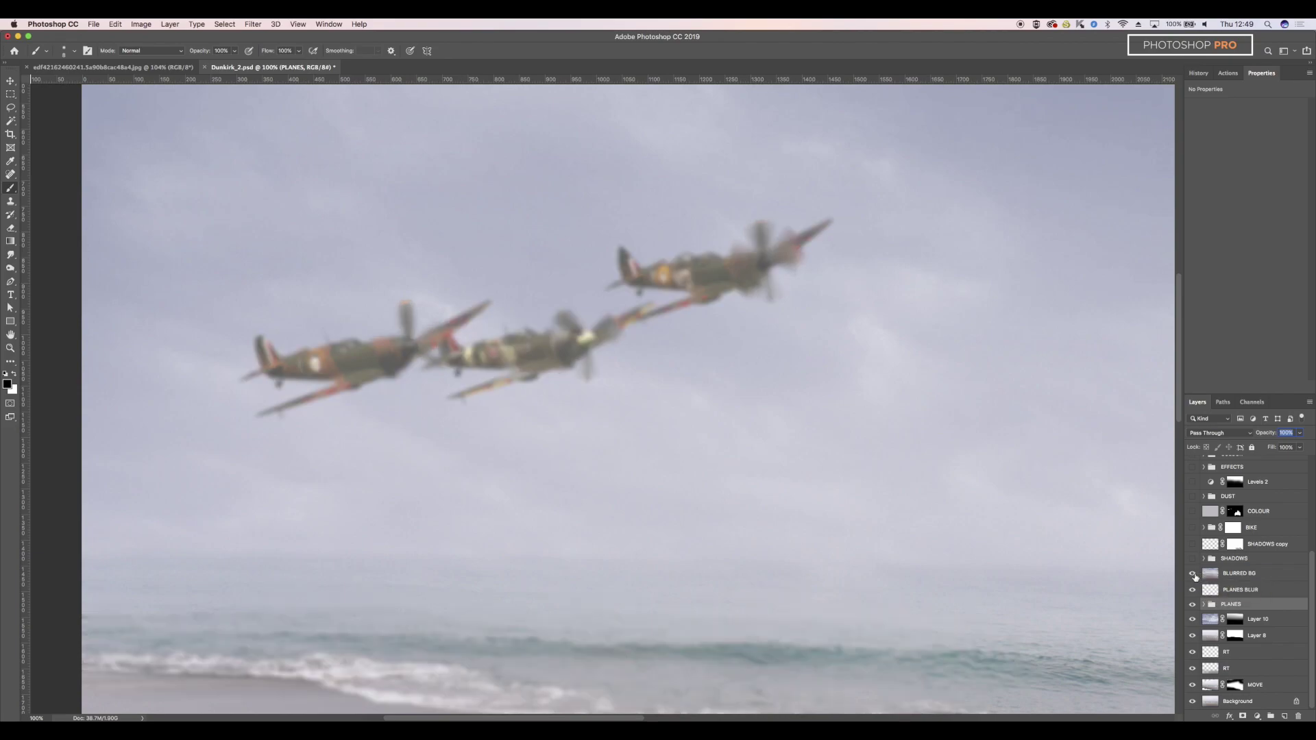
pyautogui.press('super+minus')
pyautogui.press('super+minus')
pyautogui.press('super+minus')
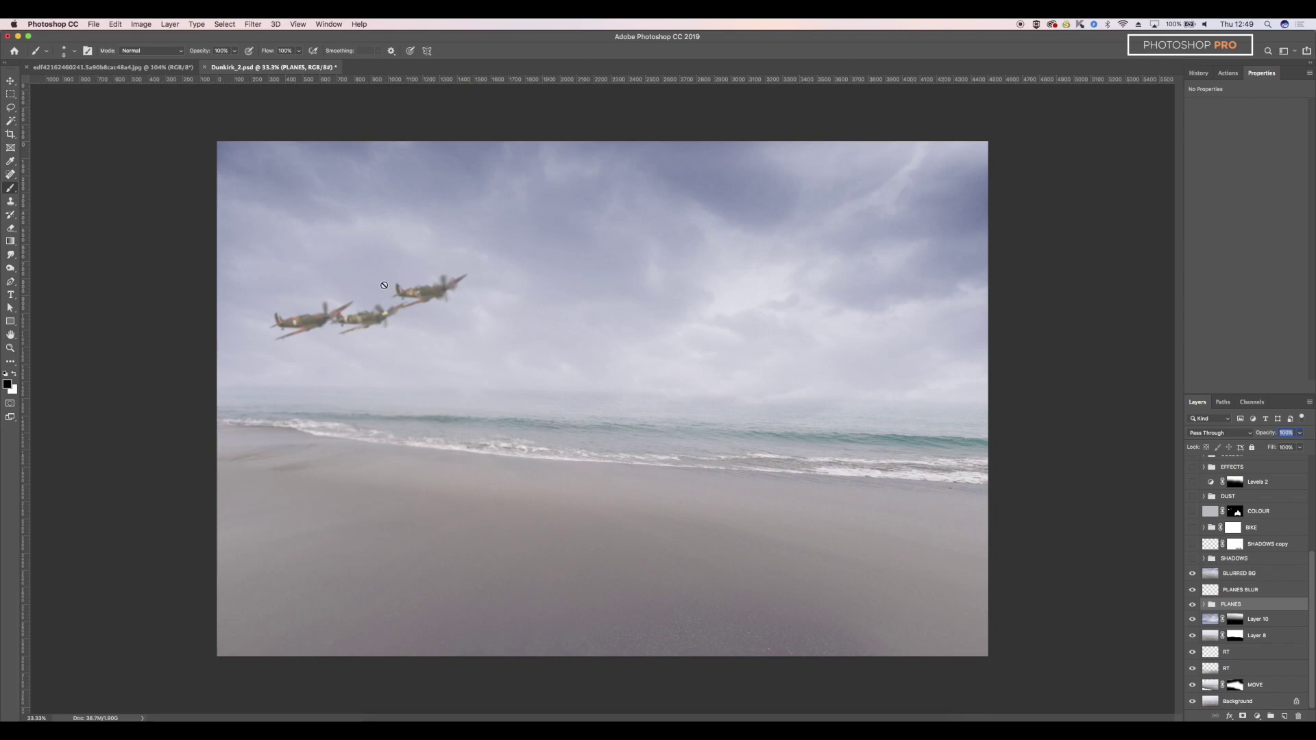
# Apply an Iris Blur from the Blur Gallery to the BLURRED BG layer
pyautogui.click(243, 23)
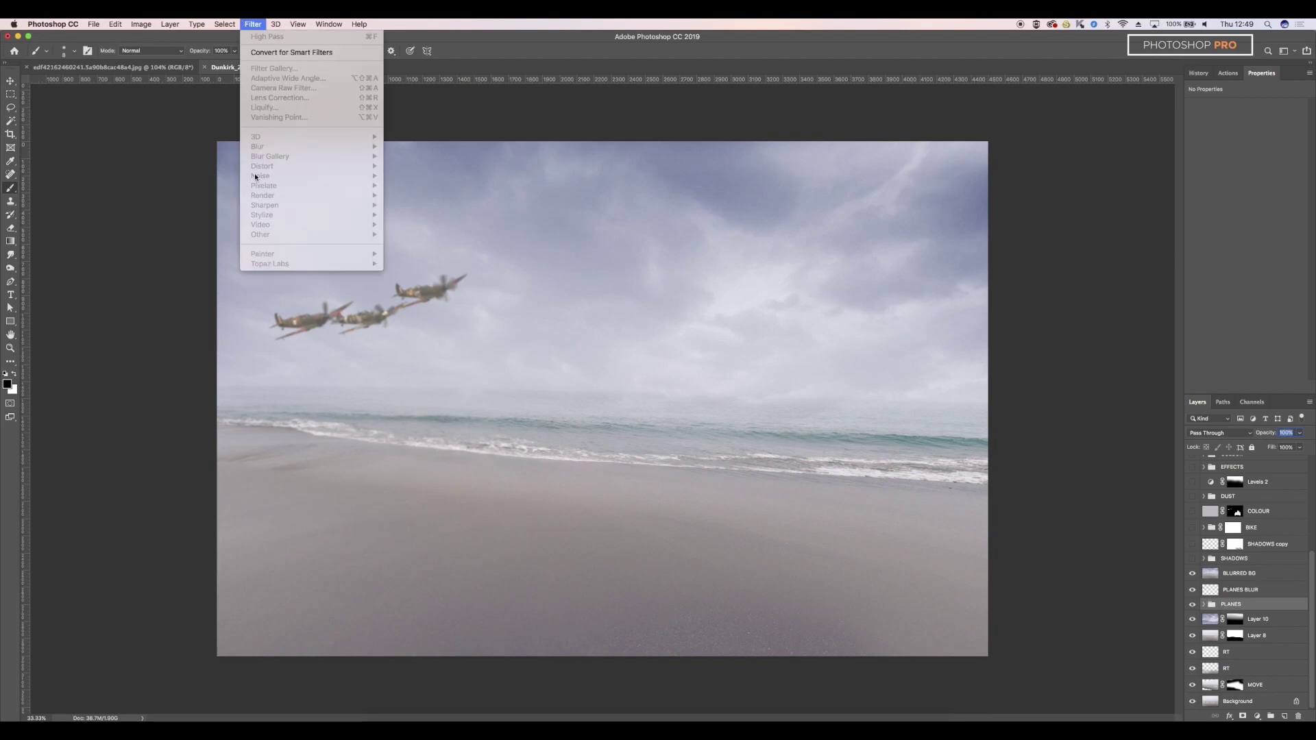
pyautogui.press('Escape')
pyautogui.keyDown('super'); pyautogui.click(806, 358); pyautogui.keyUp('super')
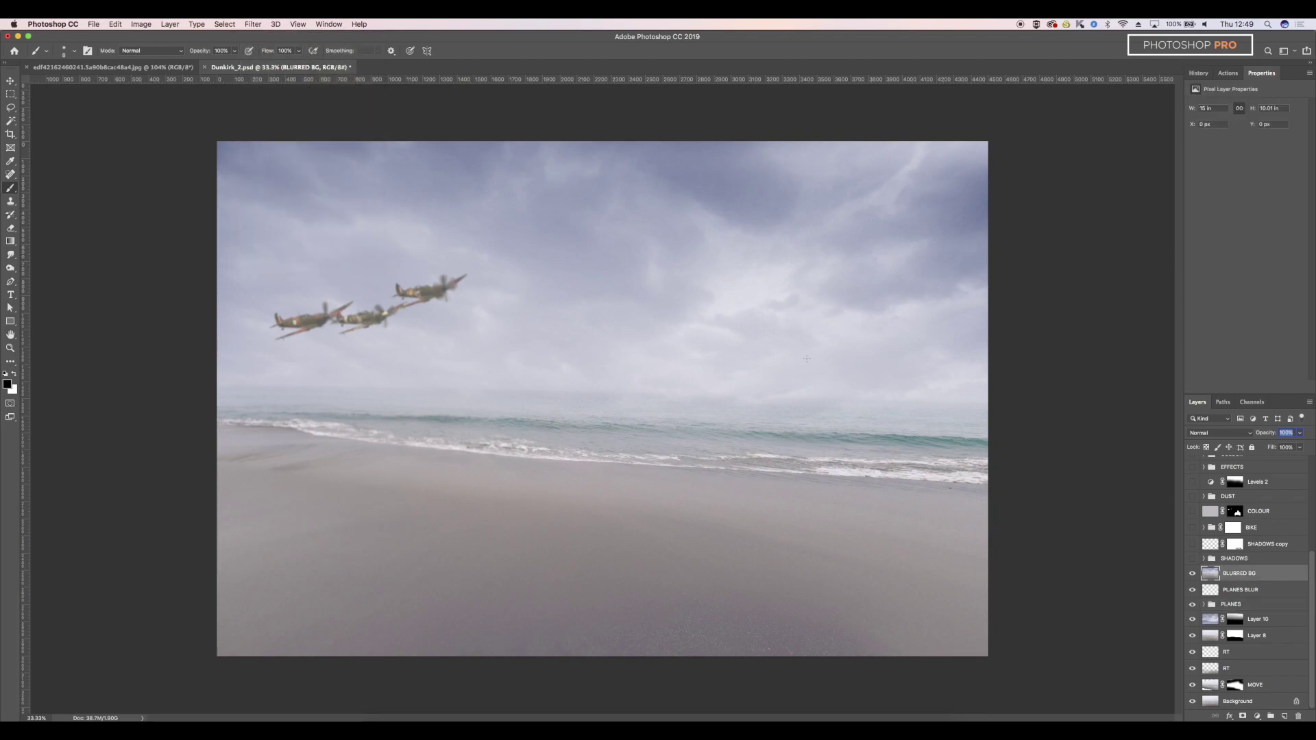
pyautogui.click(252, 23)
pyautogui.moveTo(270, 149)
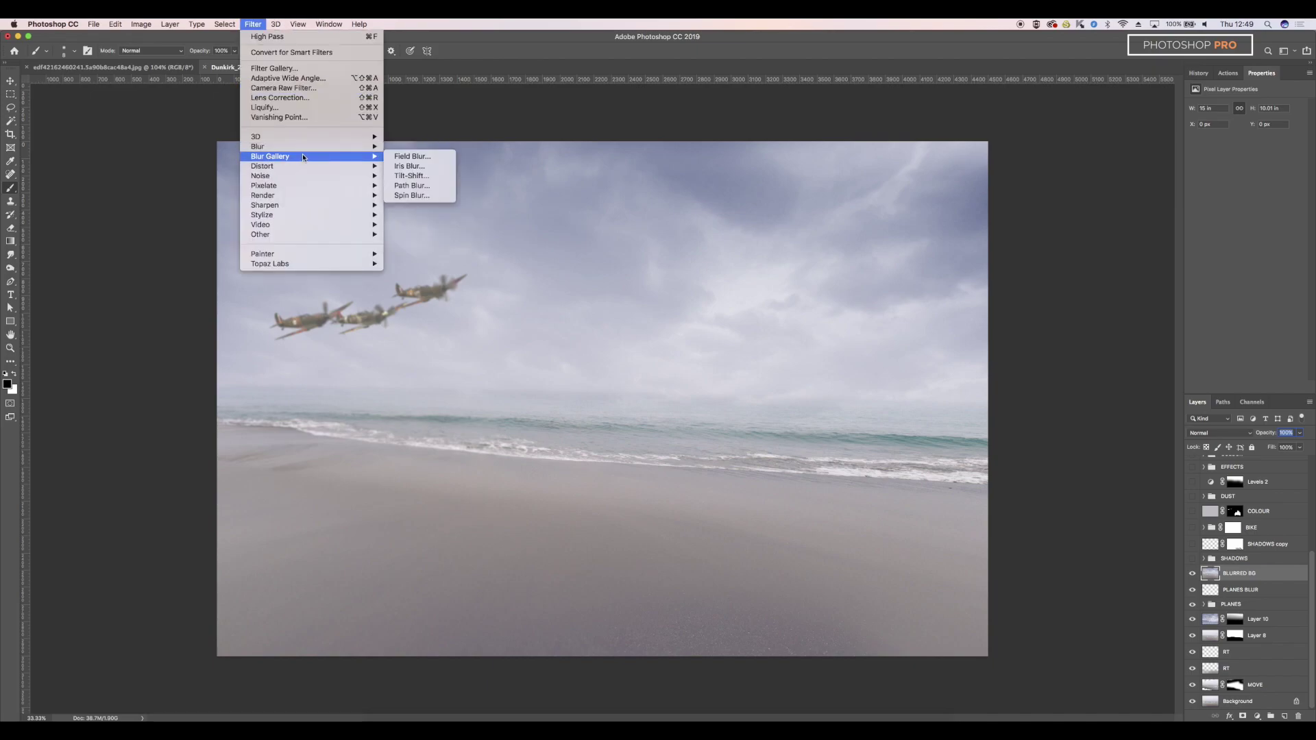
pyautogui.click(427, 166)
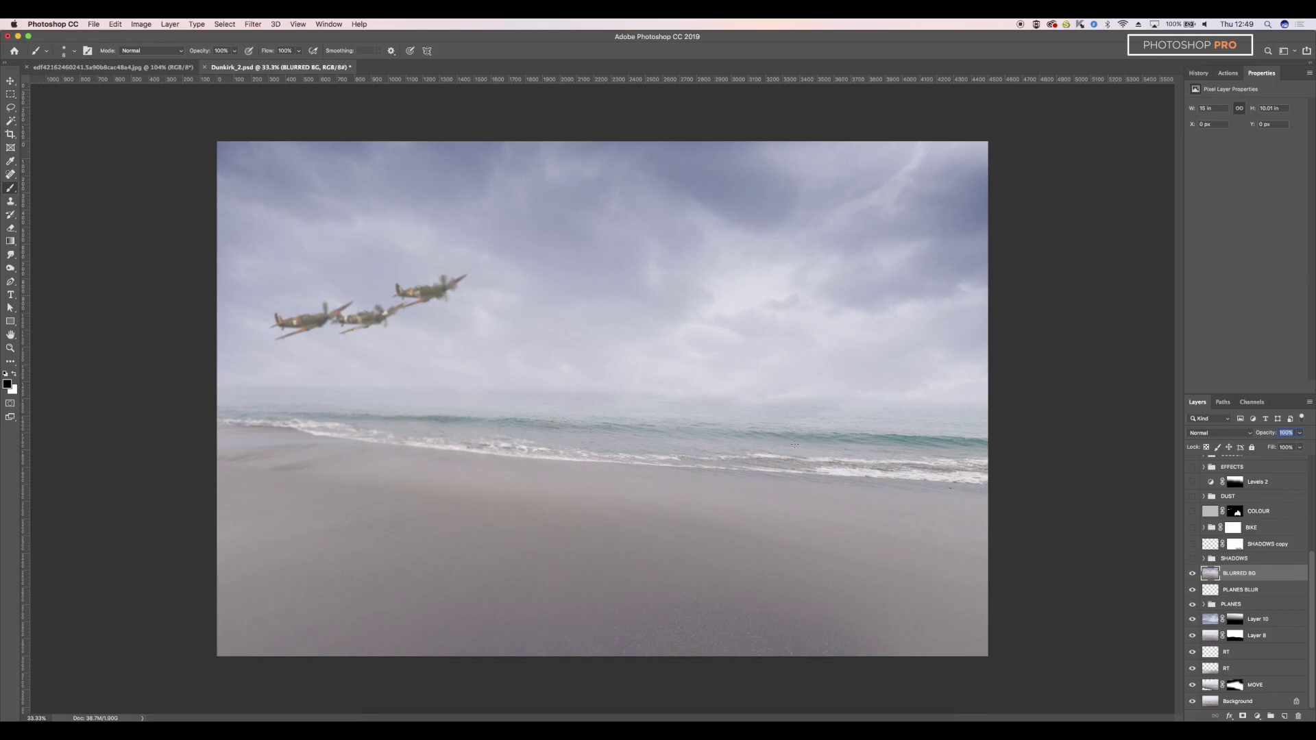
pyautogui.scroll(1, 1285, 670)
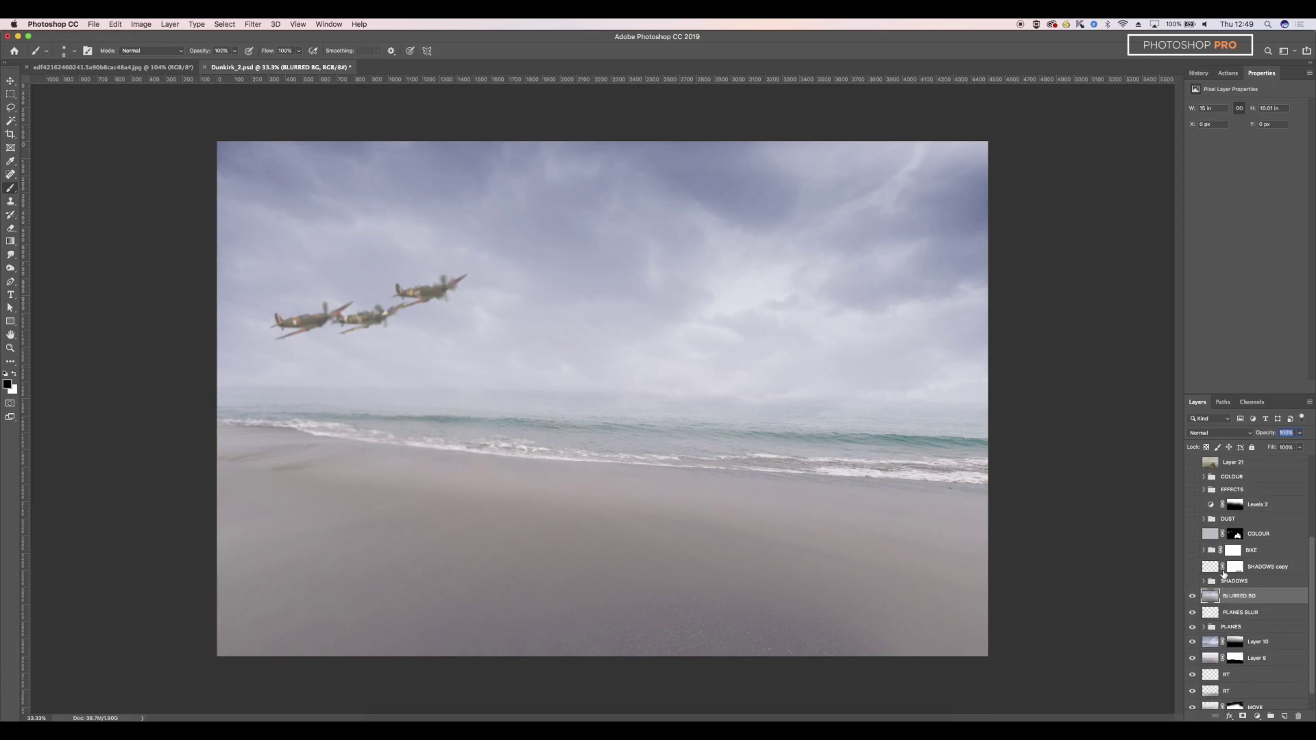
# Show and expand the BIKE group, hiding its D&B and WHEEL layers
pyautogui.click(1192, 550)
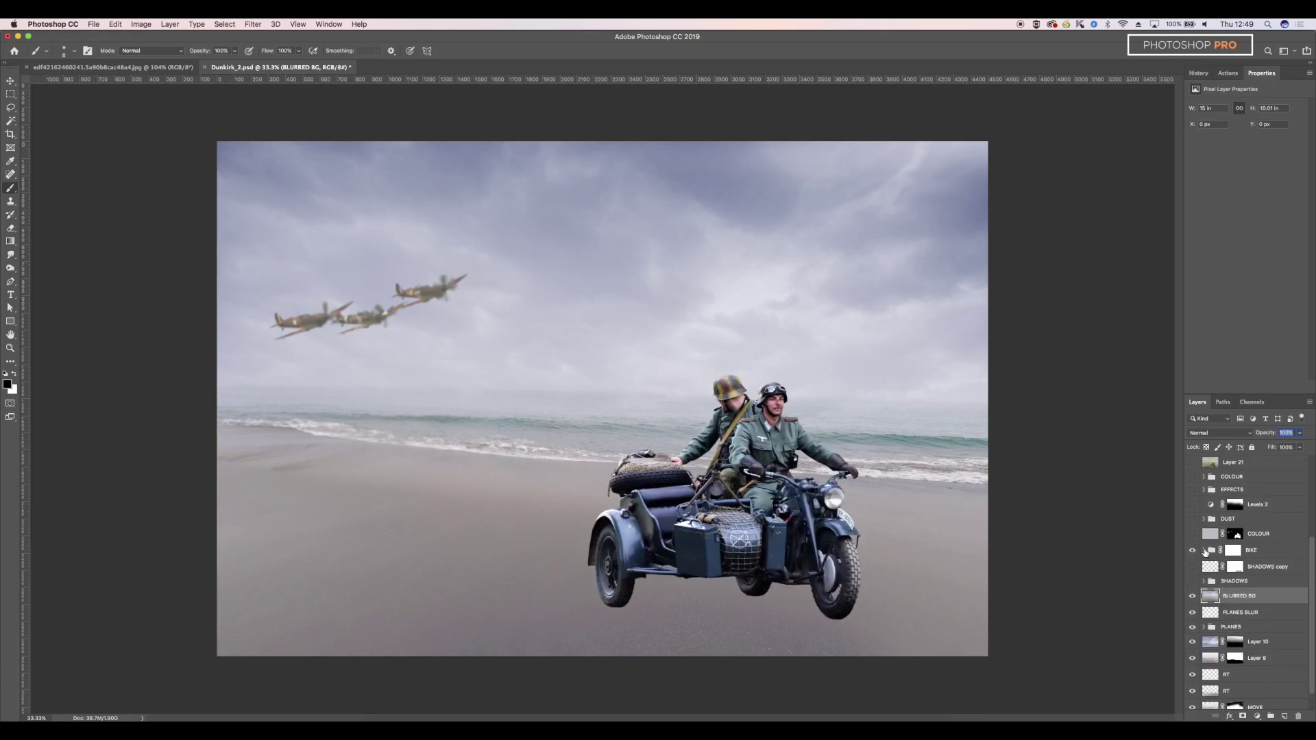
pyautogui.click(1204, 550)
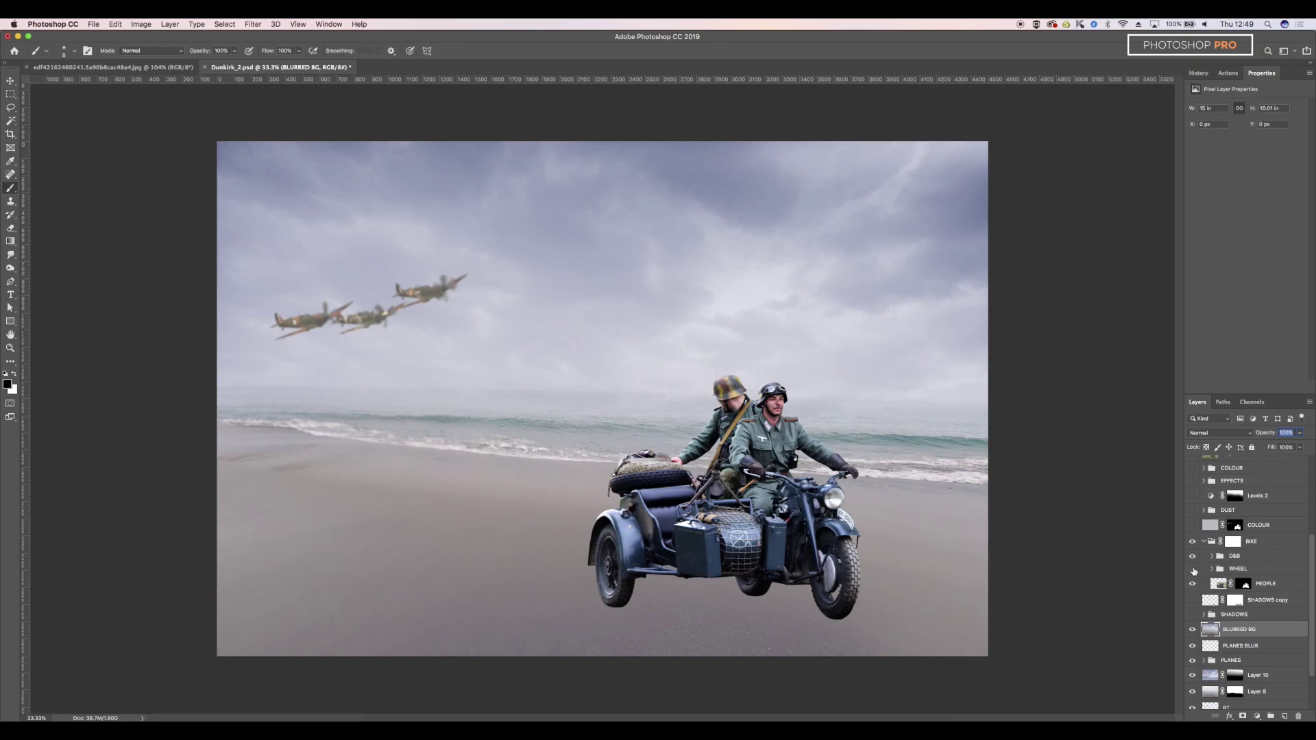
pyautogui.moveTo(1192, 569); pyautogui.dragTo(1192, 556)
# Zoom to 100% on the soldiers, compare the PEOPLE mask on and off, then display it alone
pyautogui.click(1243, 582)
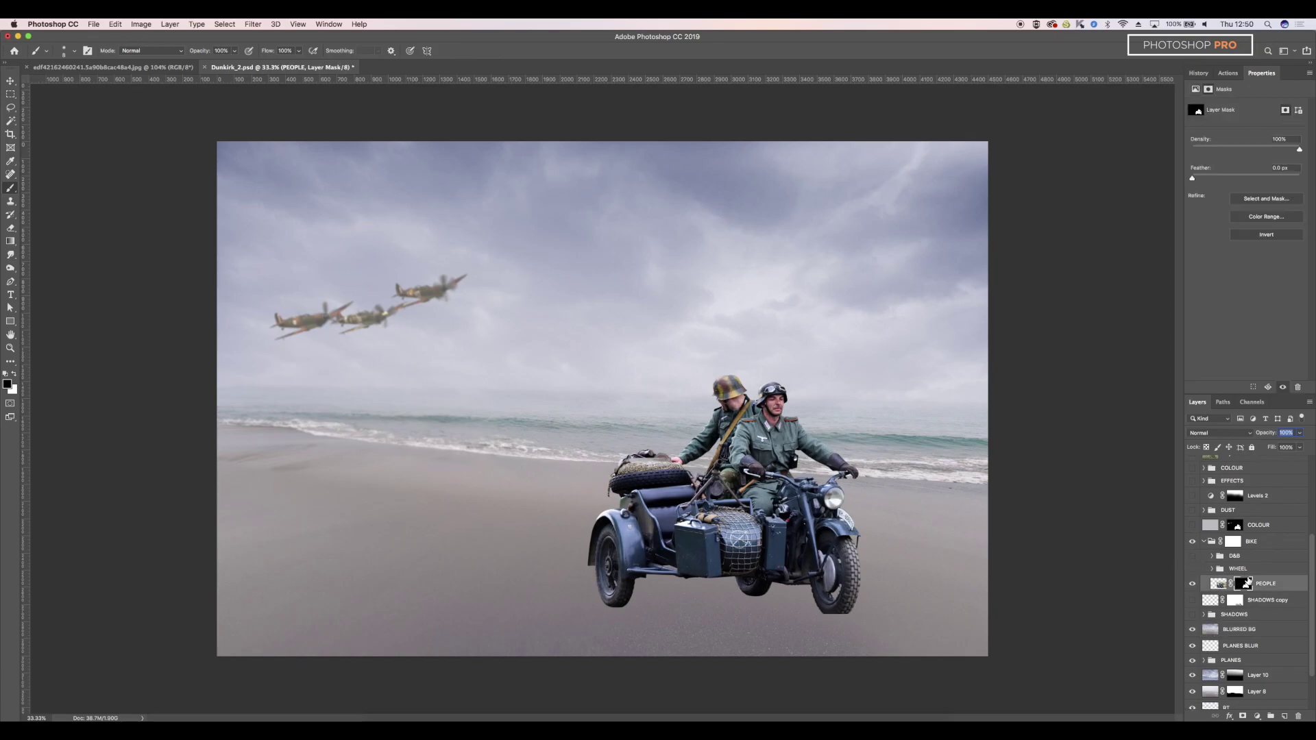
pyautogui.press('super+1')
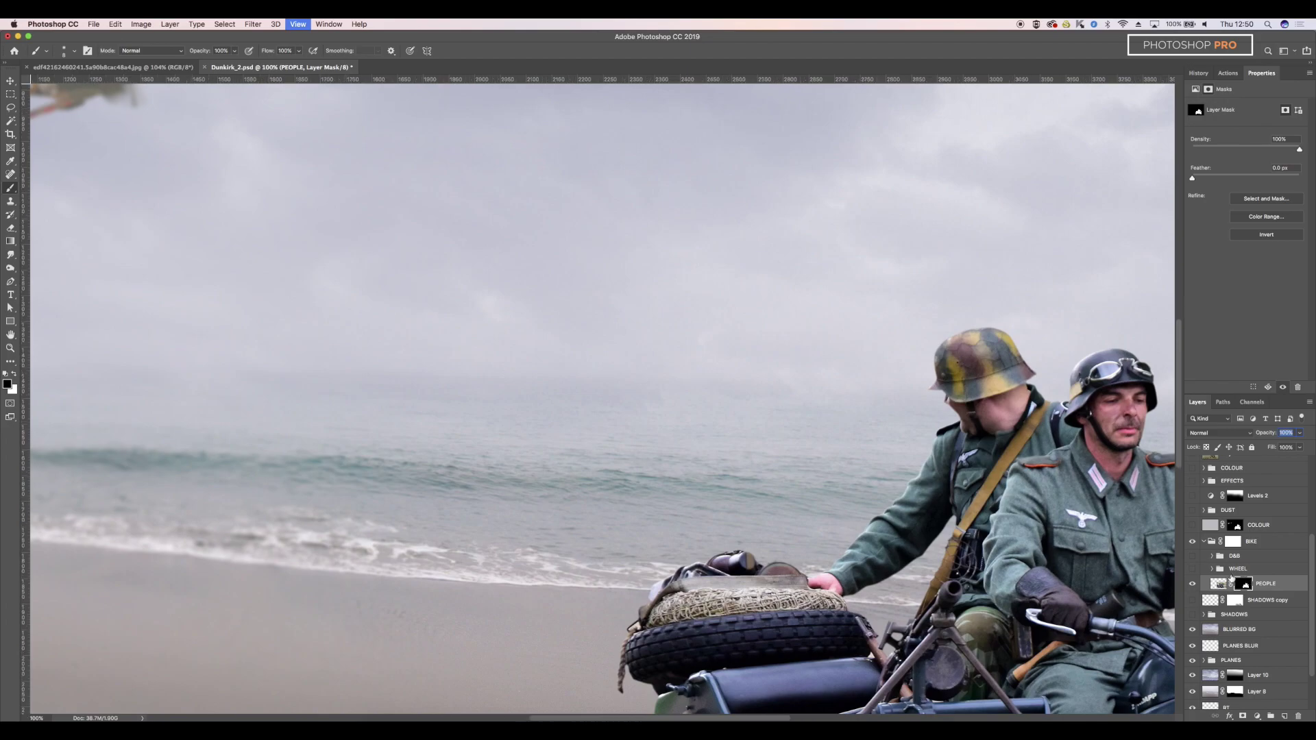
pyautogui.hscroll(10, 792, 426)
pyautogui.scroll(-5, 793, 425)
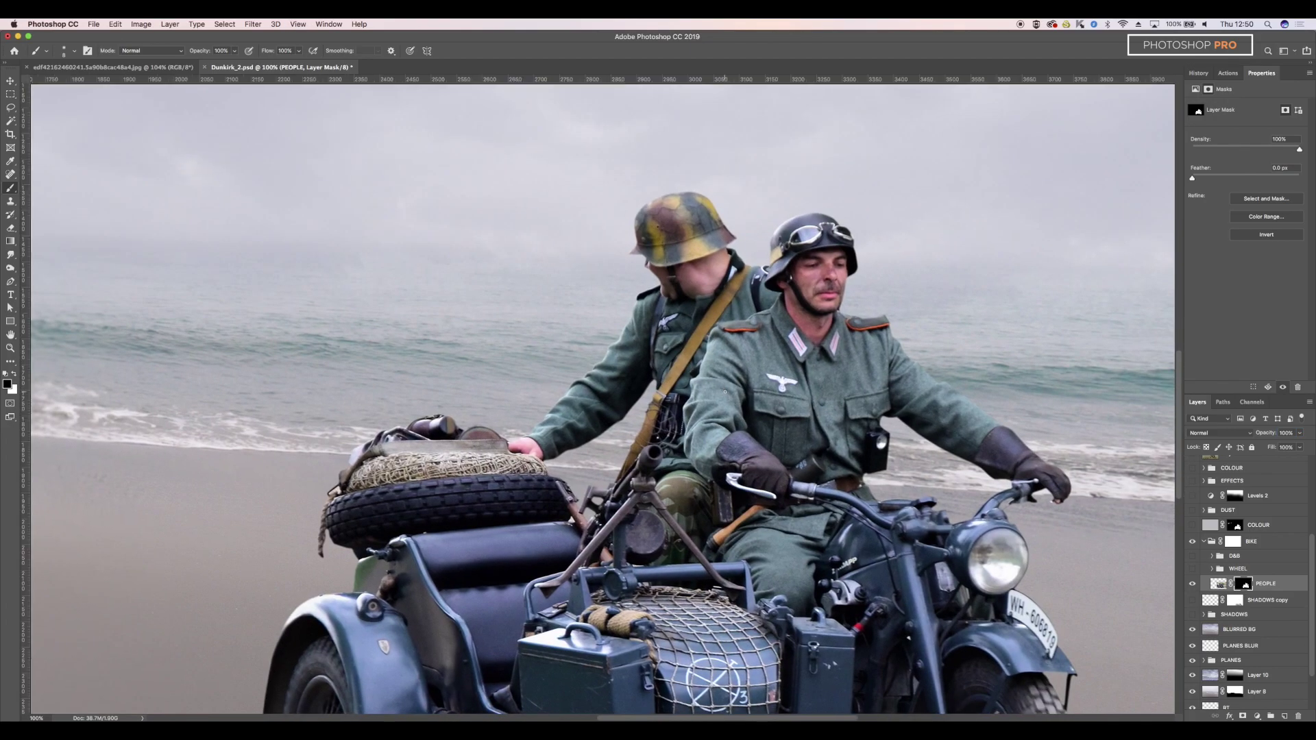
pyautogui.keyDown('alt'); pyautogui.click(1246, 584); pyautogui.keyUp('alt')
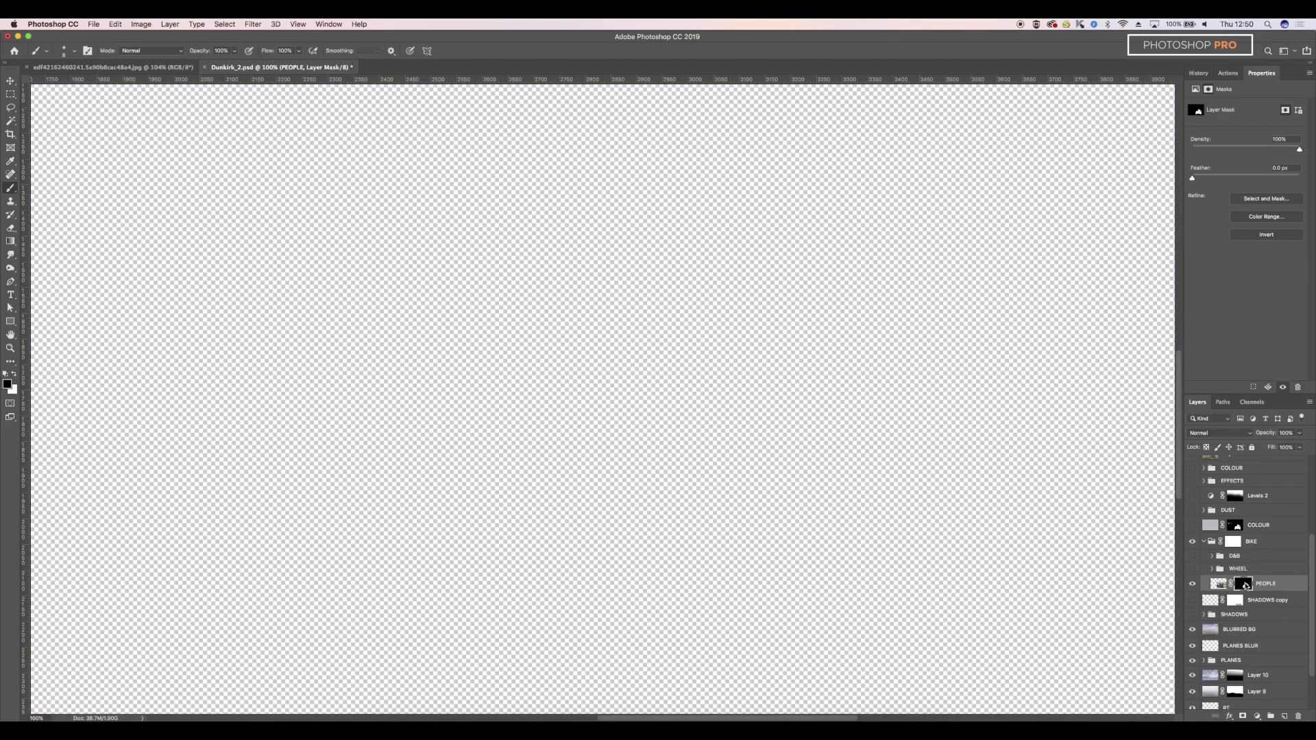
pyautogui.keyDown('alt'); pyautogui.click(1245, 585); pyautogui.keyUp('alt')
pyautogui.keyDown('shift'); pyautogui.click(1246, 586); pyautogui.keyUp('shift')
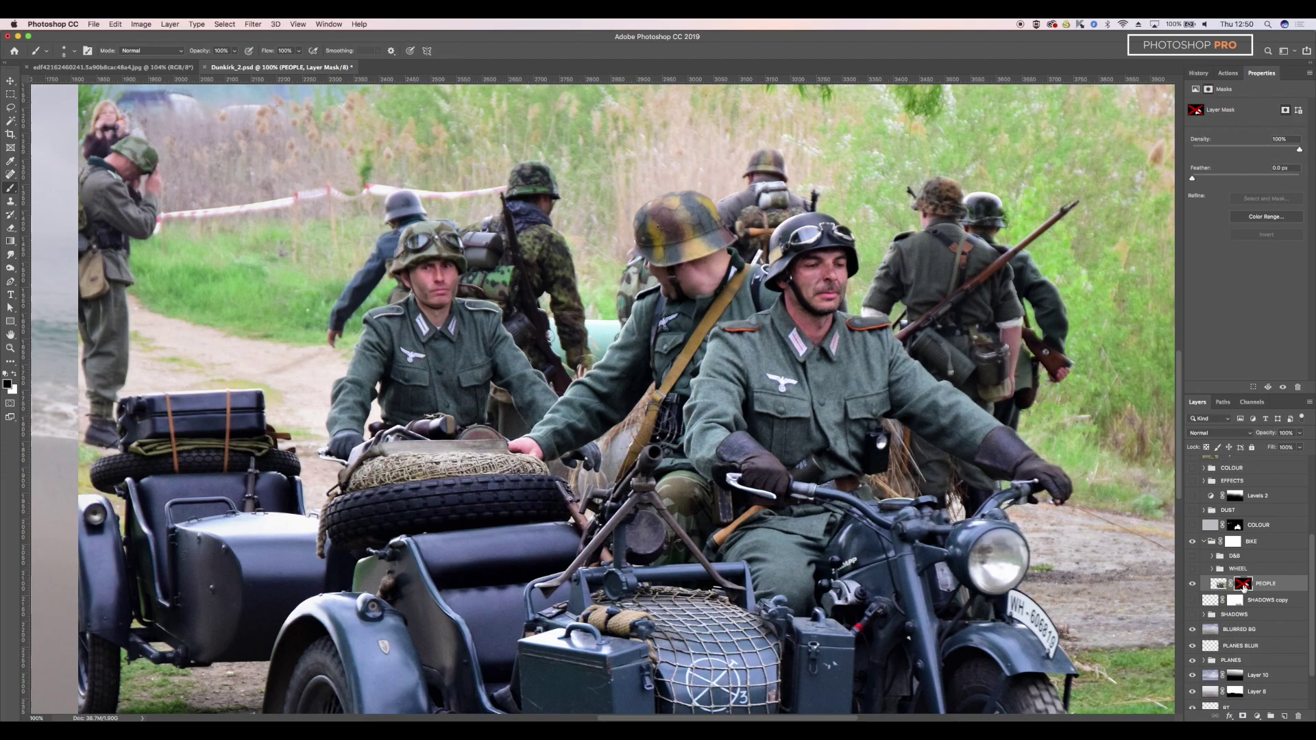
pyautogui.keyDown('shift'); pyautogui.click(1245, 586); pyautogui.keyUp('shift')
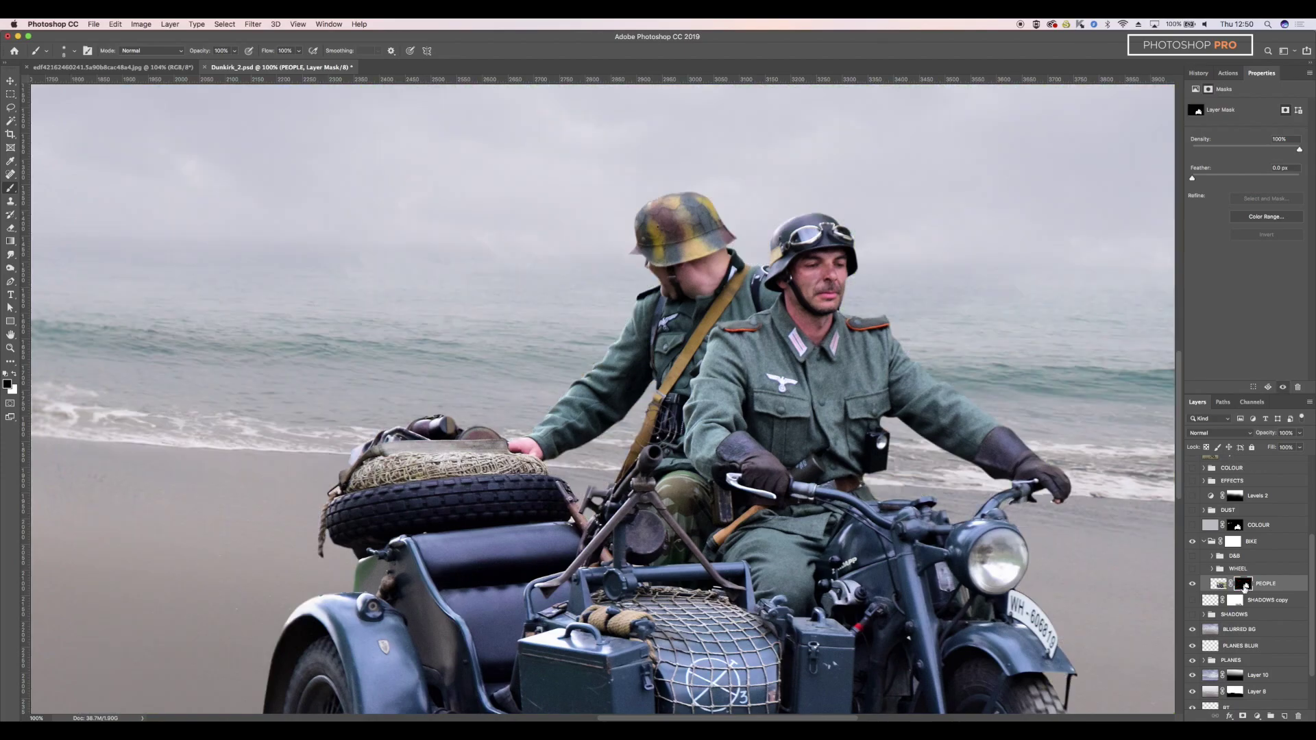
pyautogui.keyDown('alt'); pyautogui.click(1245, 587); pyautogui.keyUp('alt')
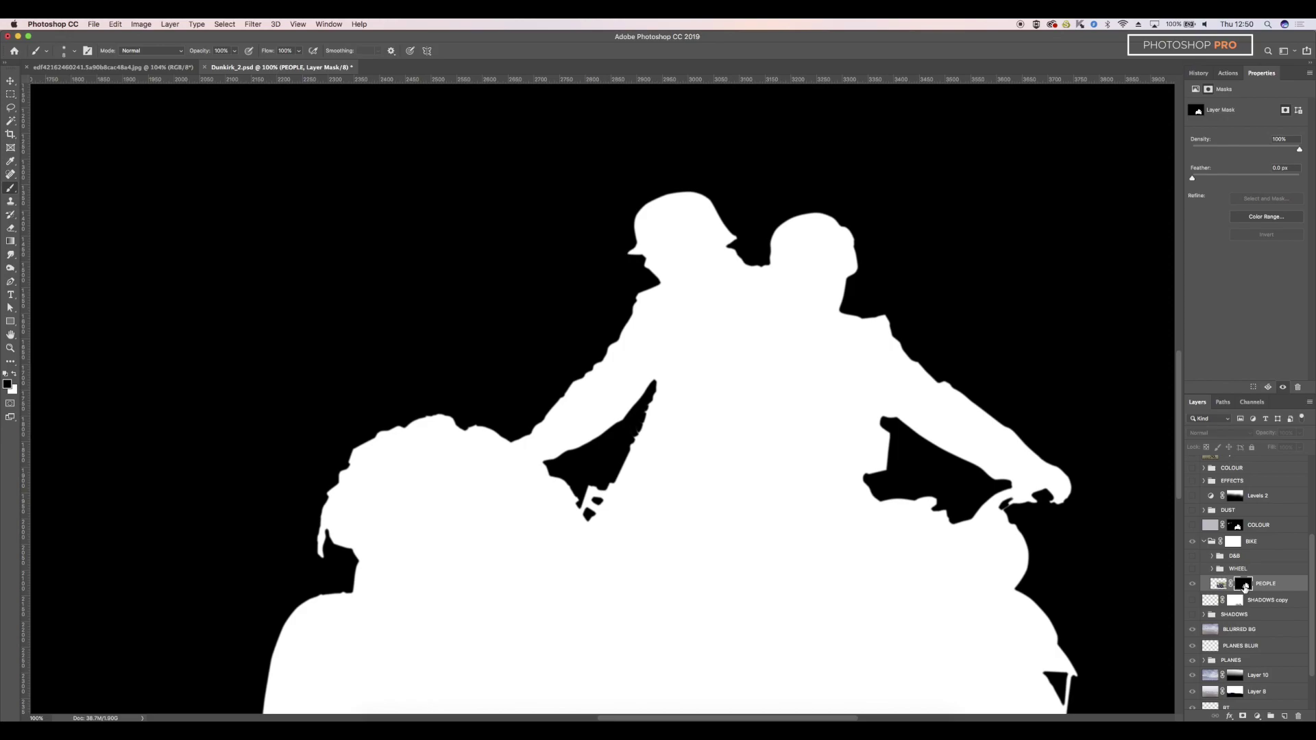
pyautogui.press('super+equal')
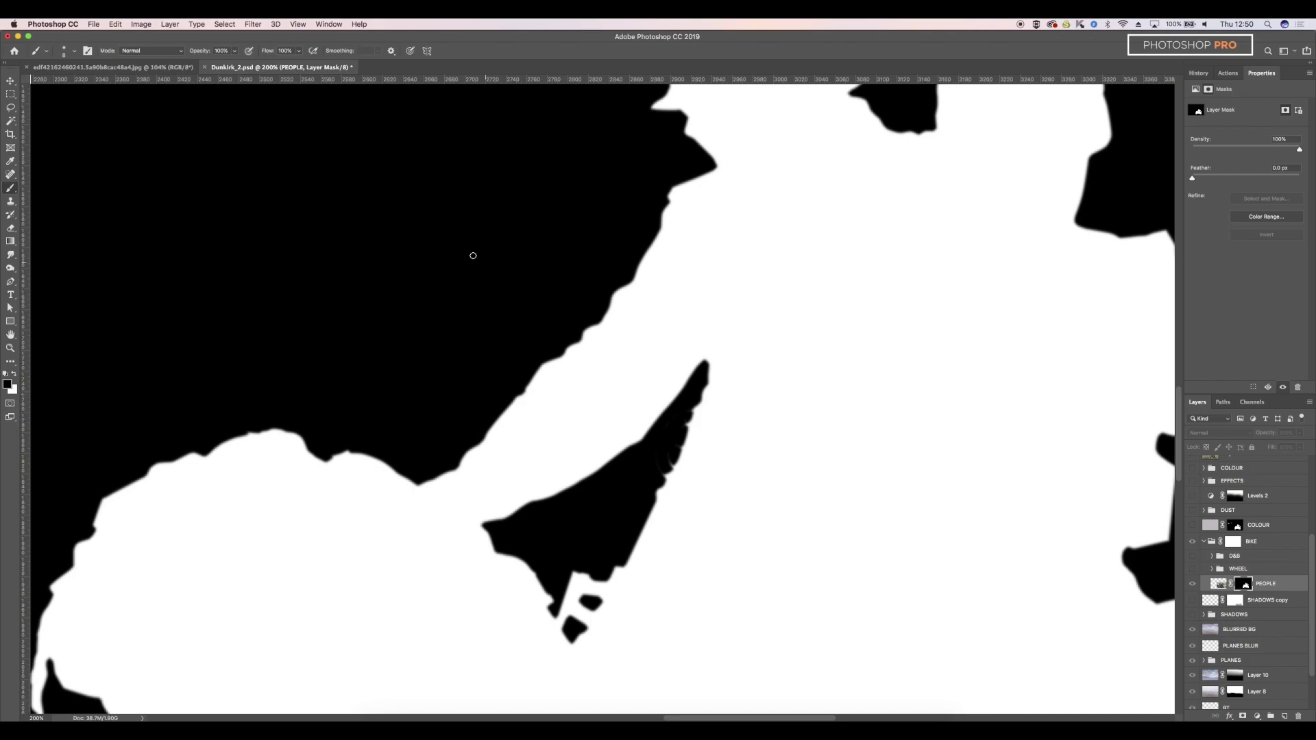
pyautogui.click(246, 22)
pyautogui.moveTo(287, 142)
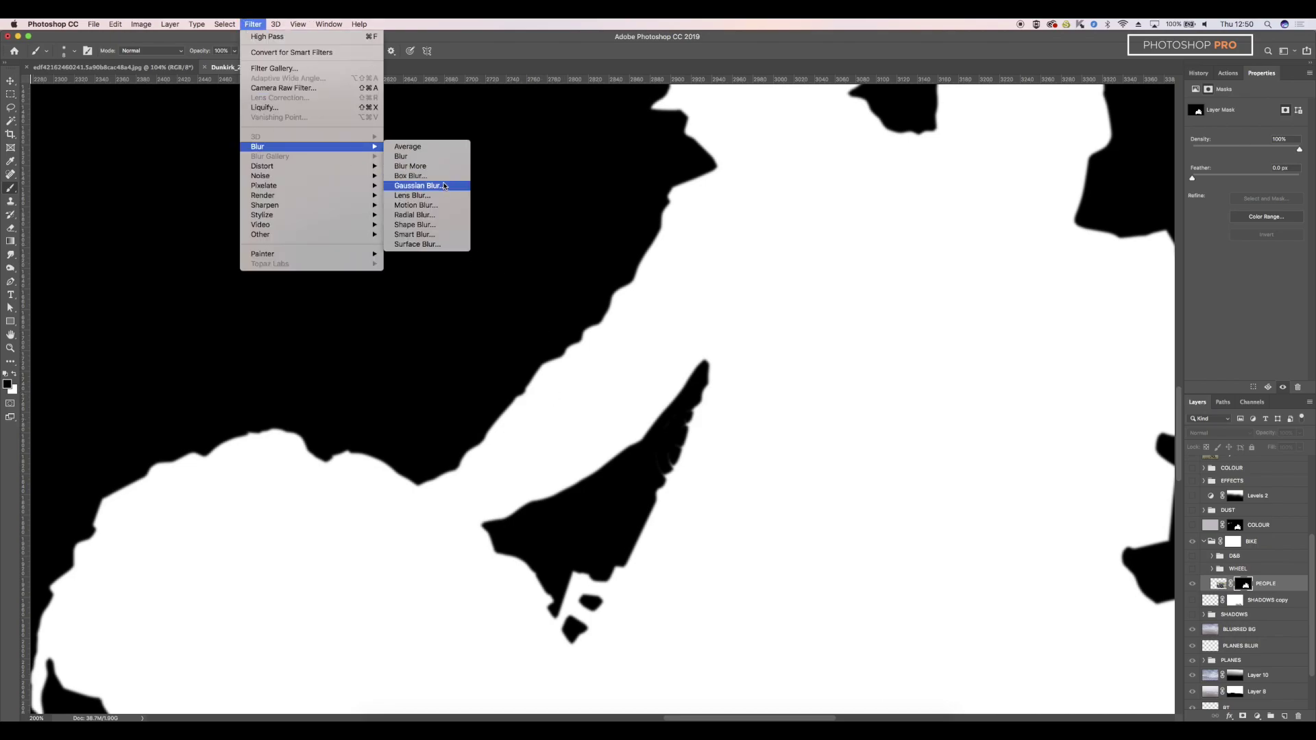
pyautogui.click(439, 185)
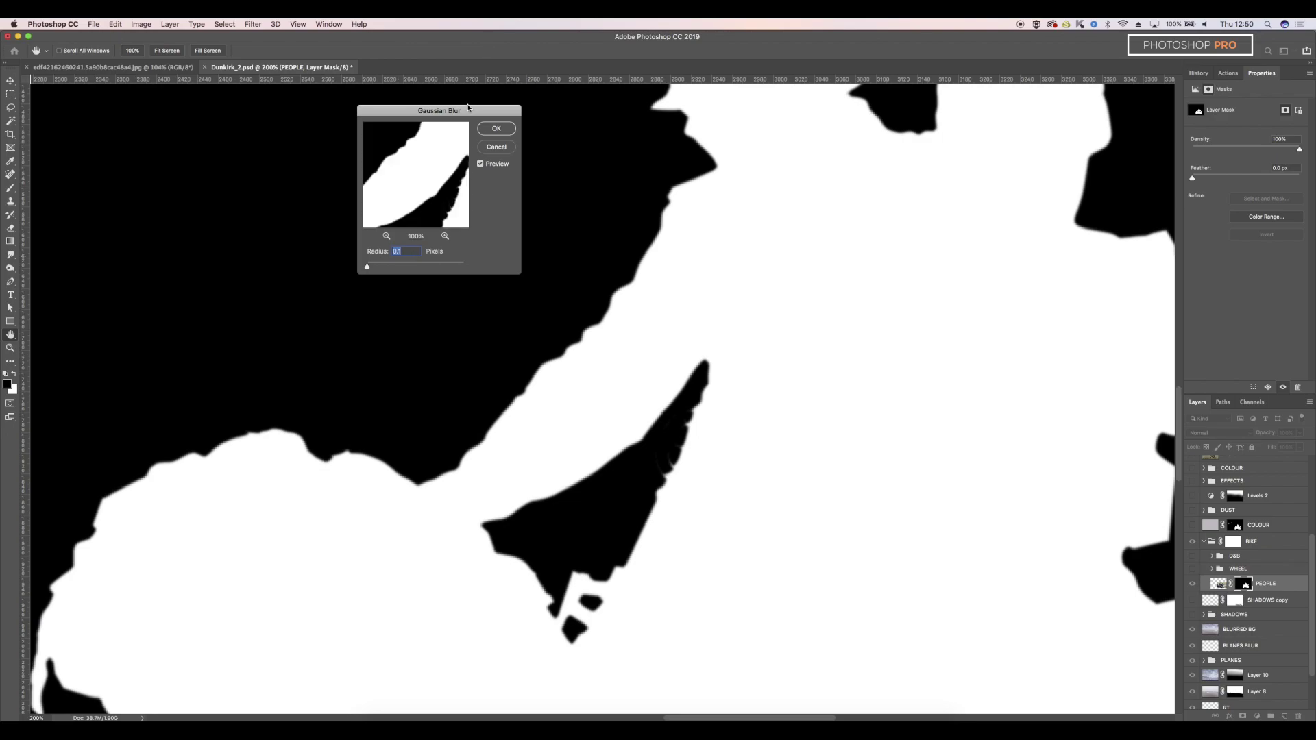
pyautogui.moveTo(472, 113); pyautogui.dragTo(910, 299)
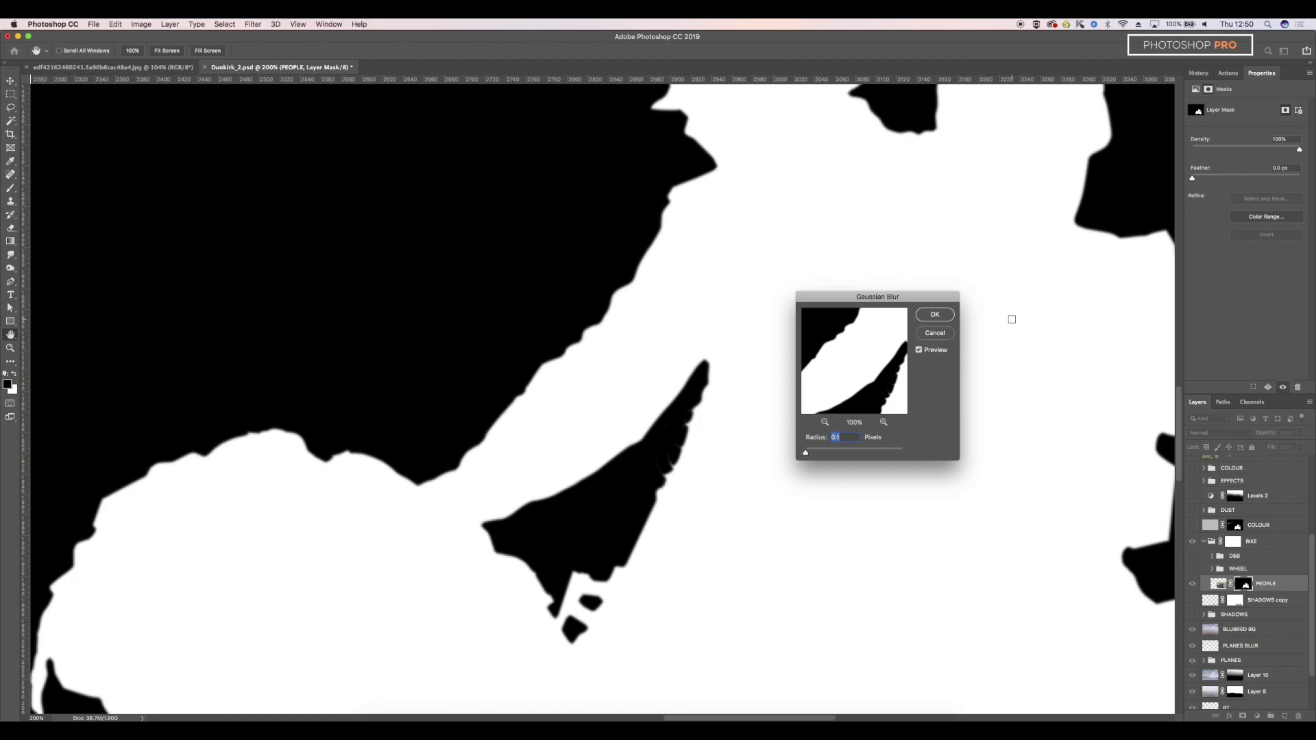
pyautogui.click(936, 335)
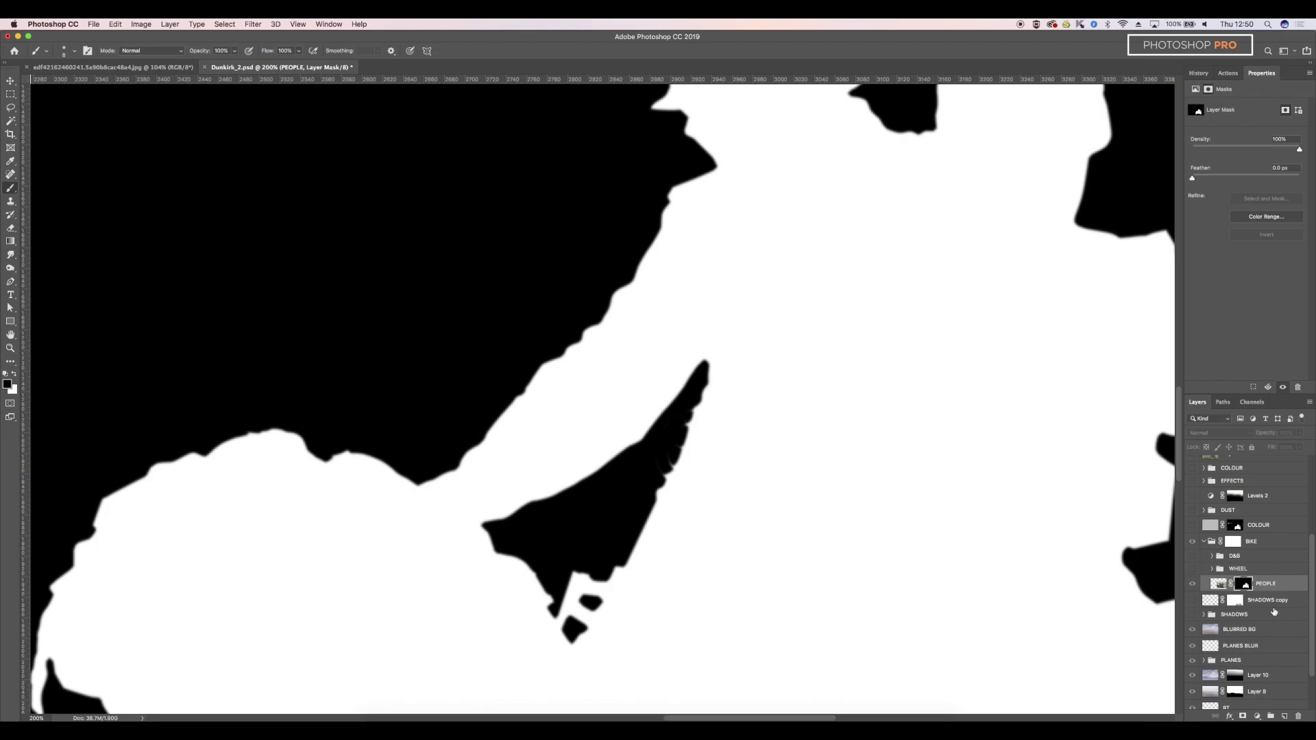
# Return to the colour image, fit the whole composite, and show the shadow under the bike's wheels
pyautogui.keyDown('alt'); pyautogui.click(1245, 584); pyautogui.keyUp('alt')
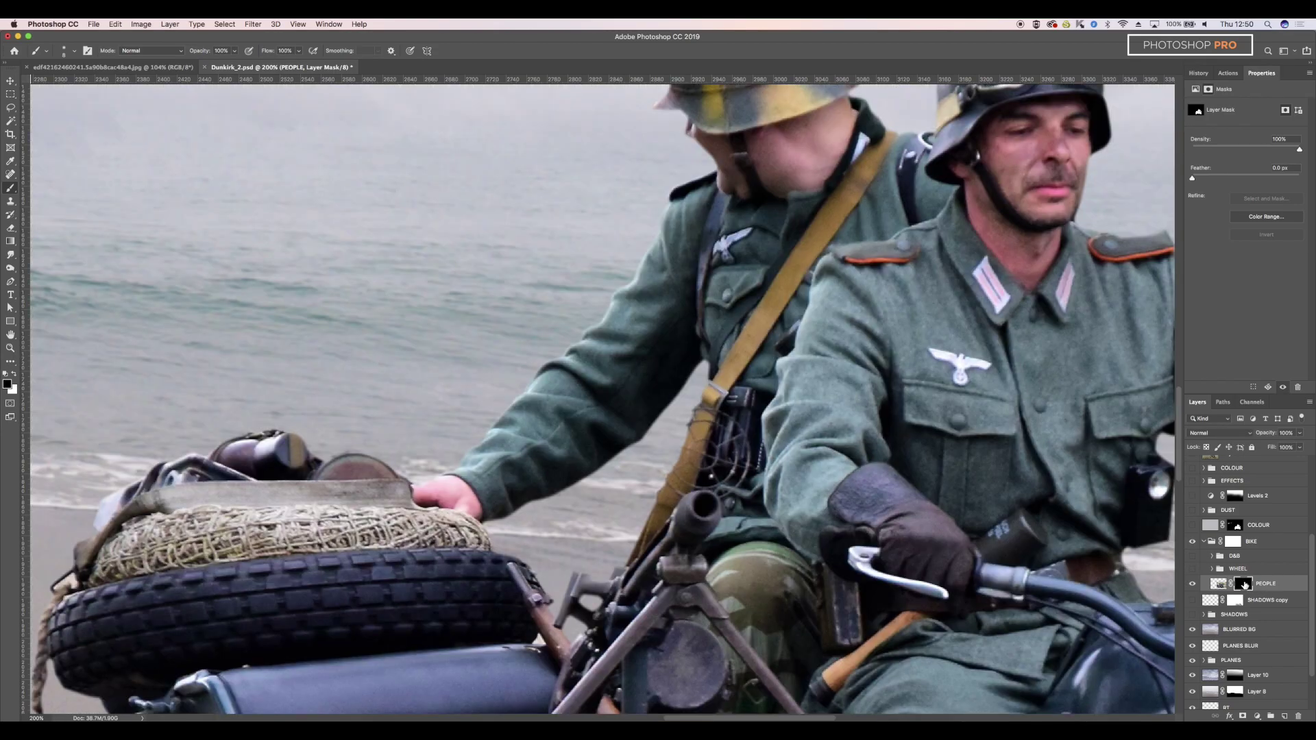
pyautogui.press('super+minus')
pyautogui.press('super+minus')
pyautogui.press('super+minus')
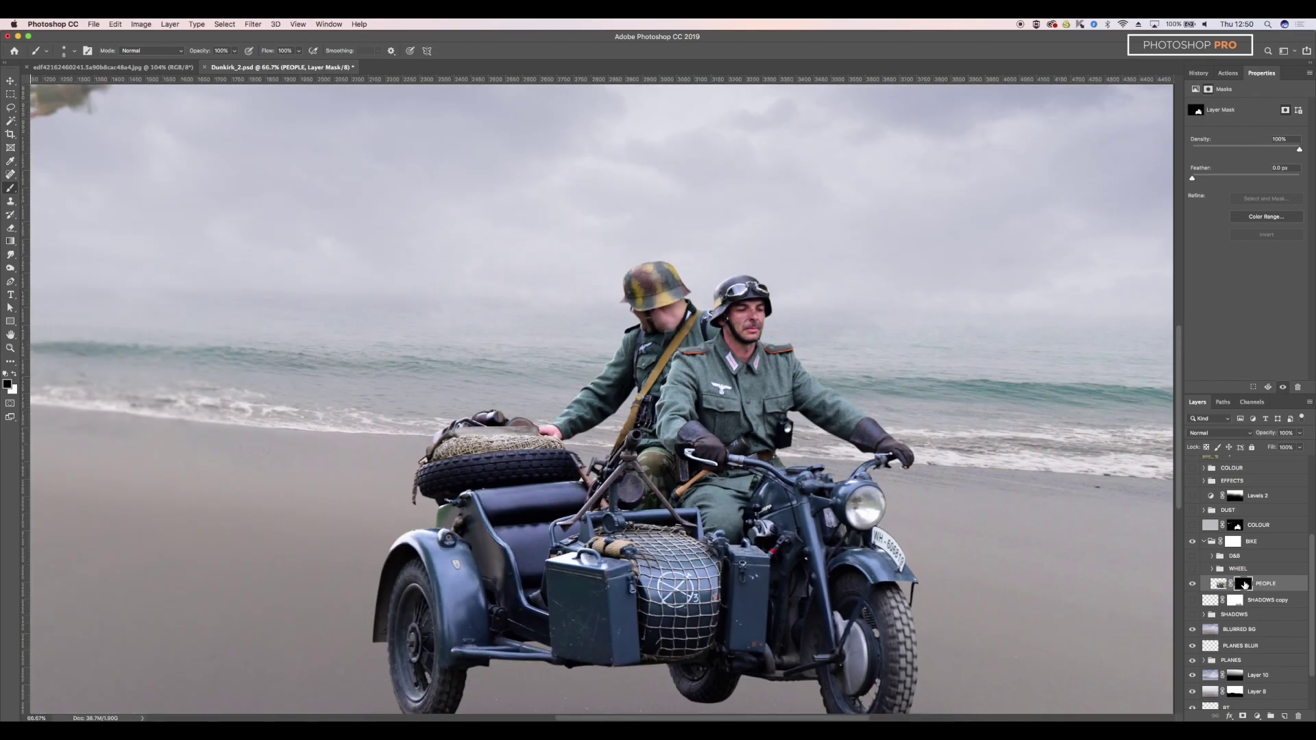
pyautogui.press('super+minus')
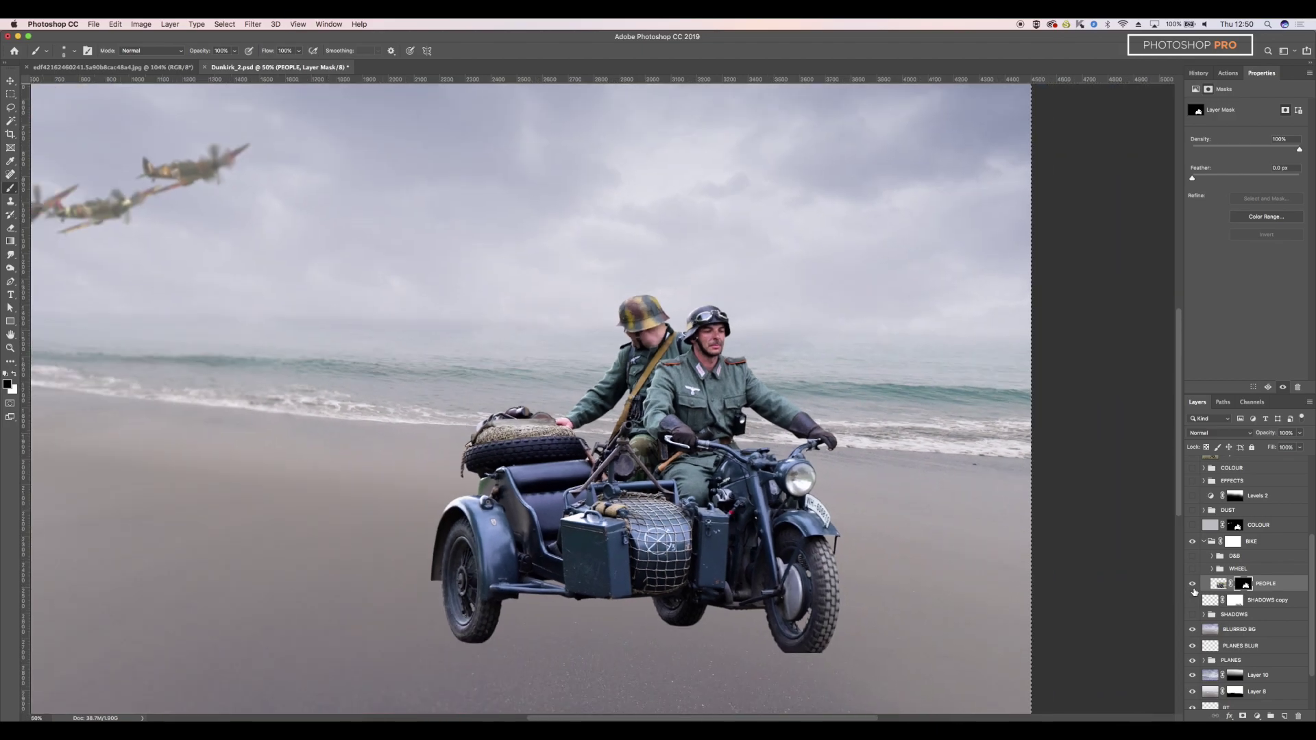
pyautogui.press('super+minus')
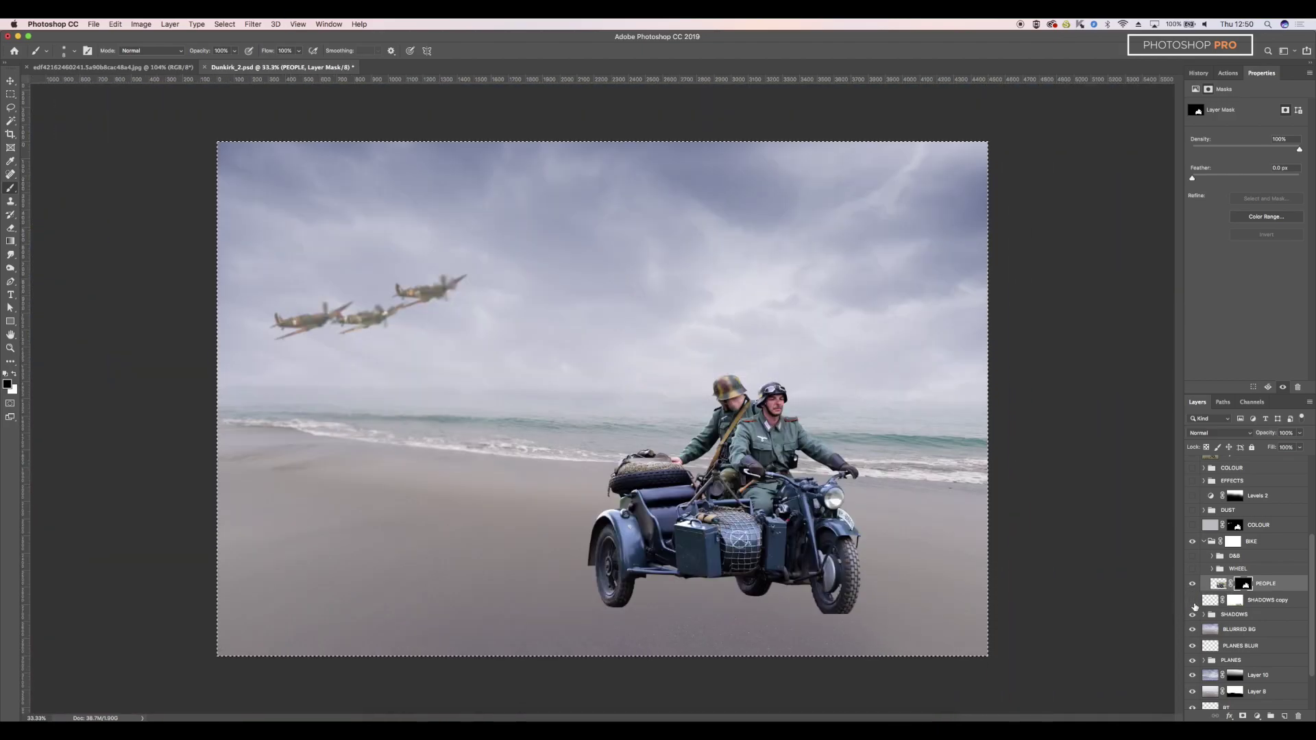
pyautogui.click(1193, 601)
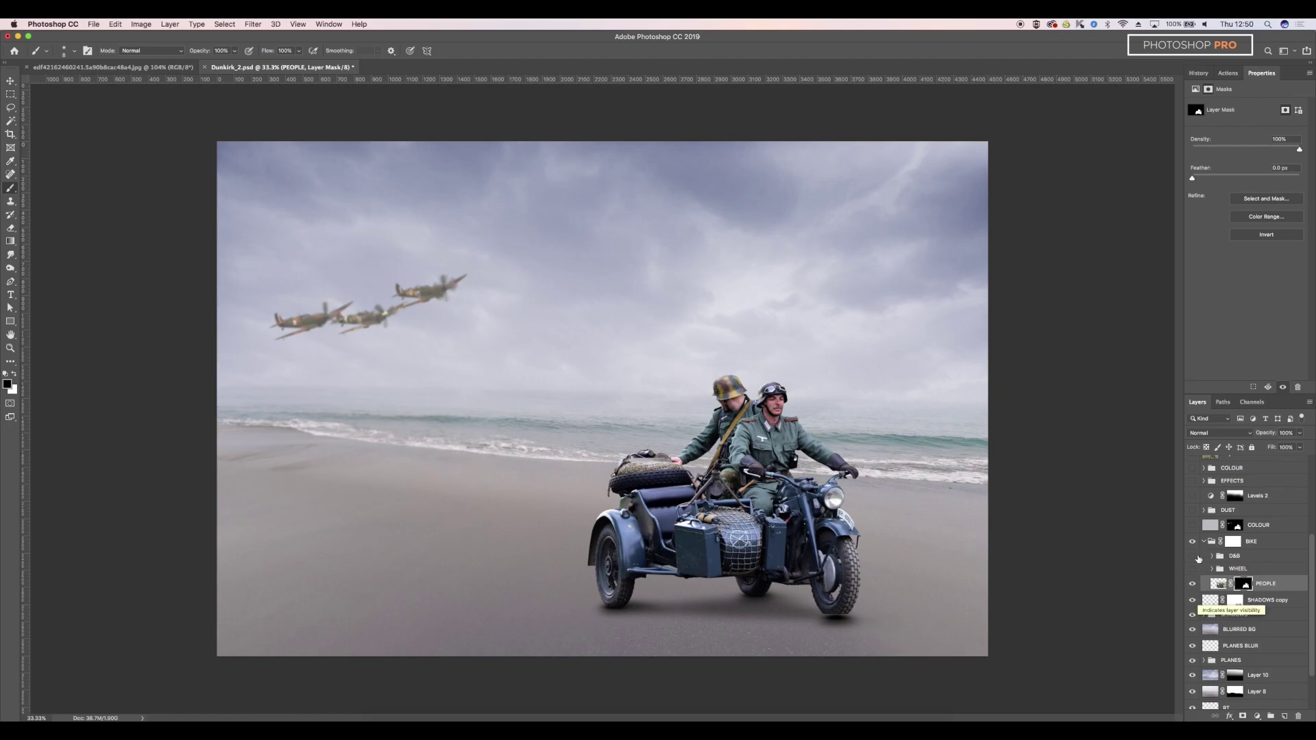
# Toggle the WHEEL and D&B groups to compare, leaving both visible
pyautogui.click(1193, 570)
pyautogui.click(1193, 569)
pyautogui.click(1193, 570)
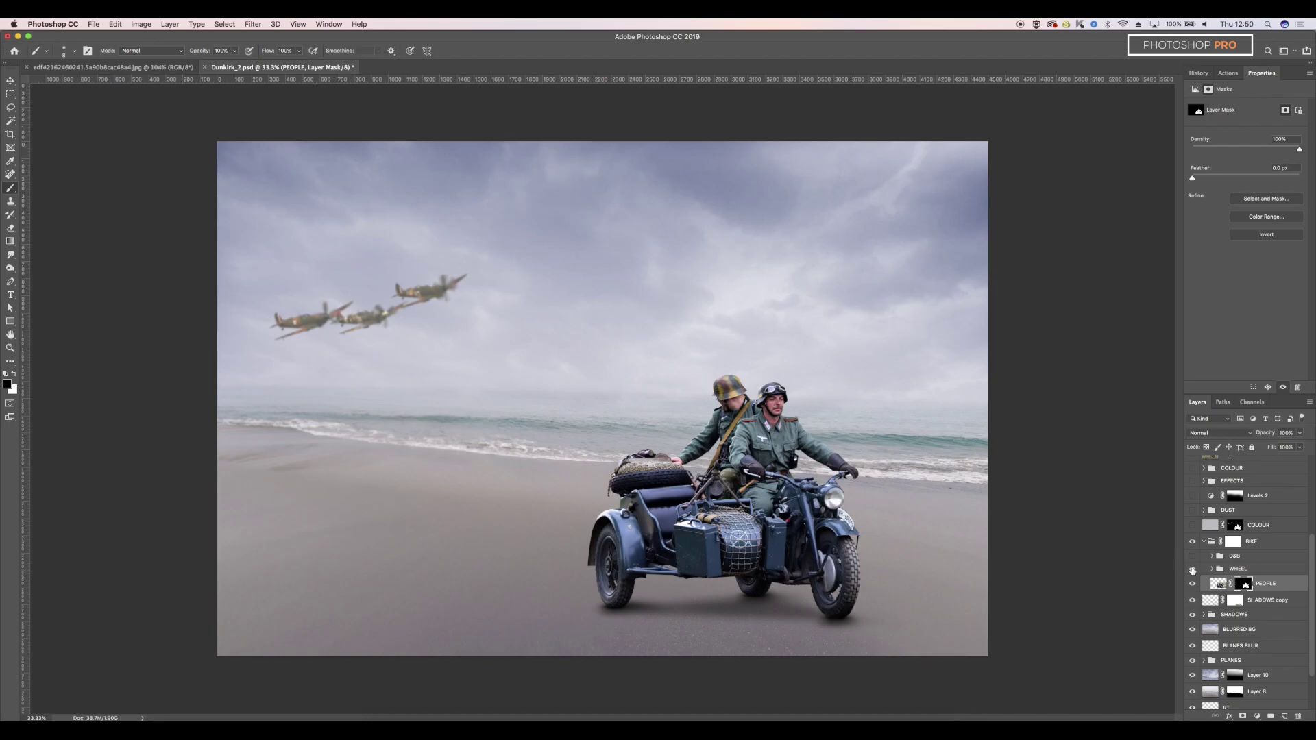
pyautogui.click(1193, 556)
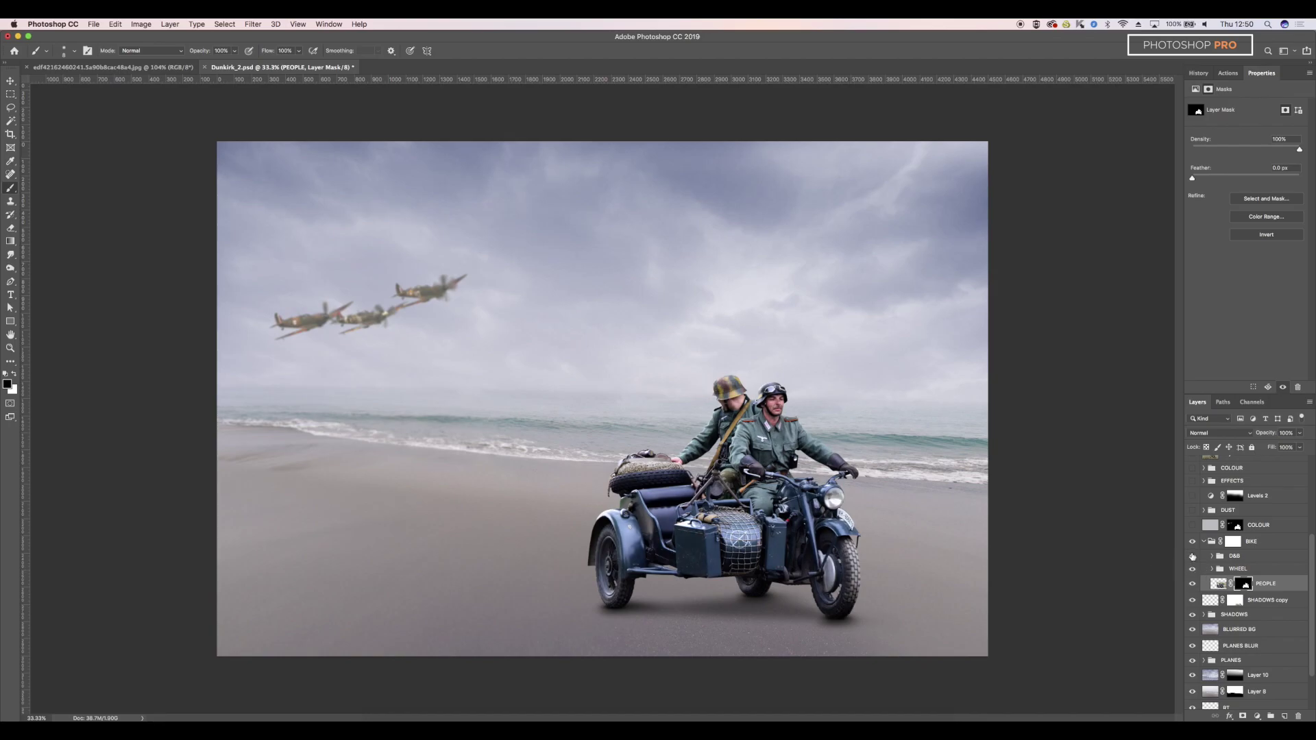
pyautogui.click(1192, 556)
pyautogui.click(1193, 556)
# Collapse the BIKE group and briefly preview the COLOUR layer before hiding it again
pyautogui.click(1204, 542)
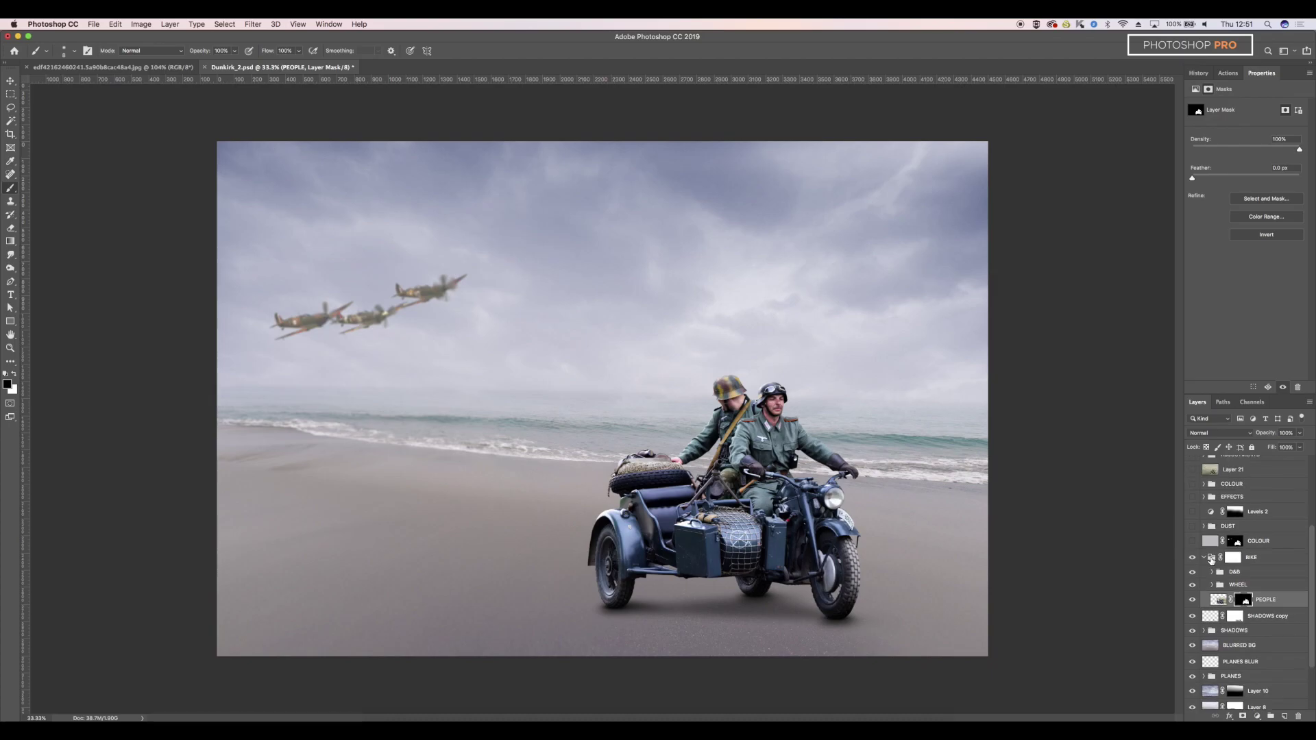
pyautogui.click(1204, 553)
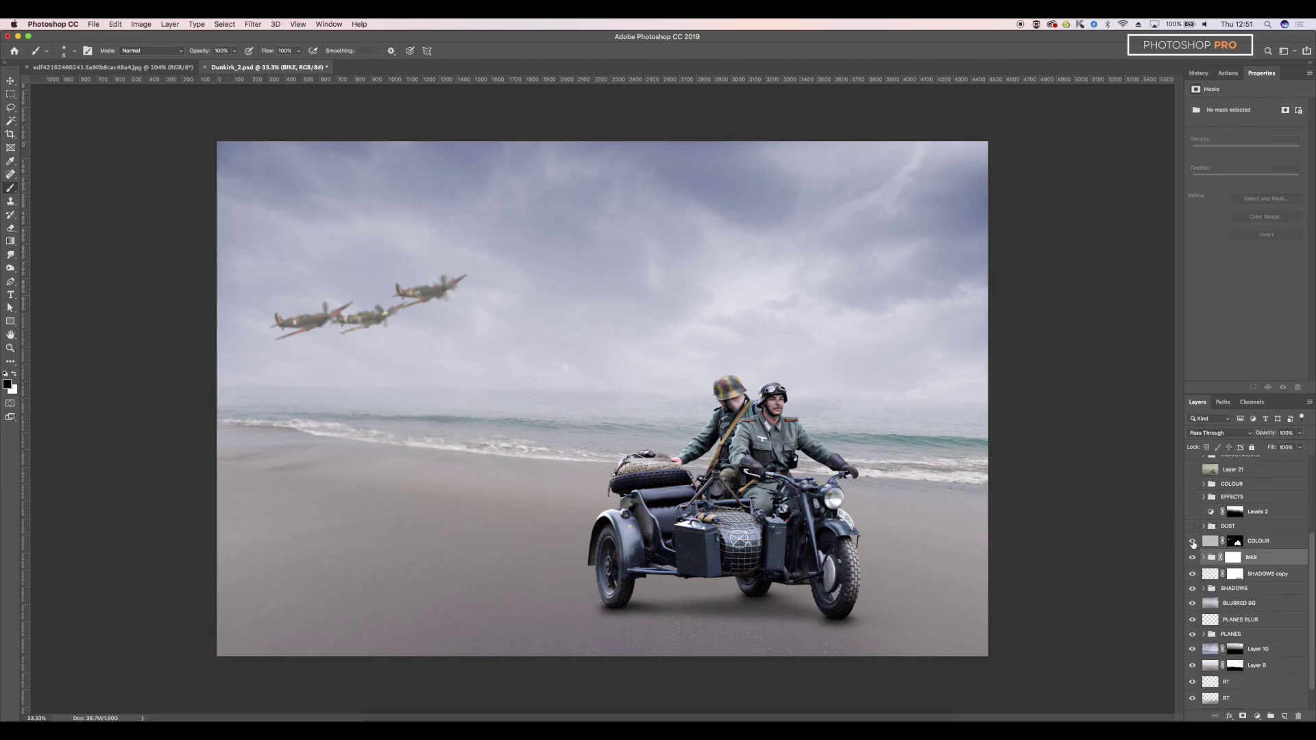
pyautogui.click(1192, 543)
pyautogui.click(1235, 542)
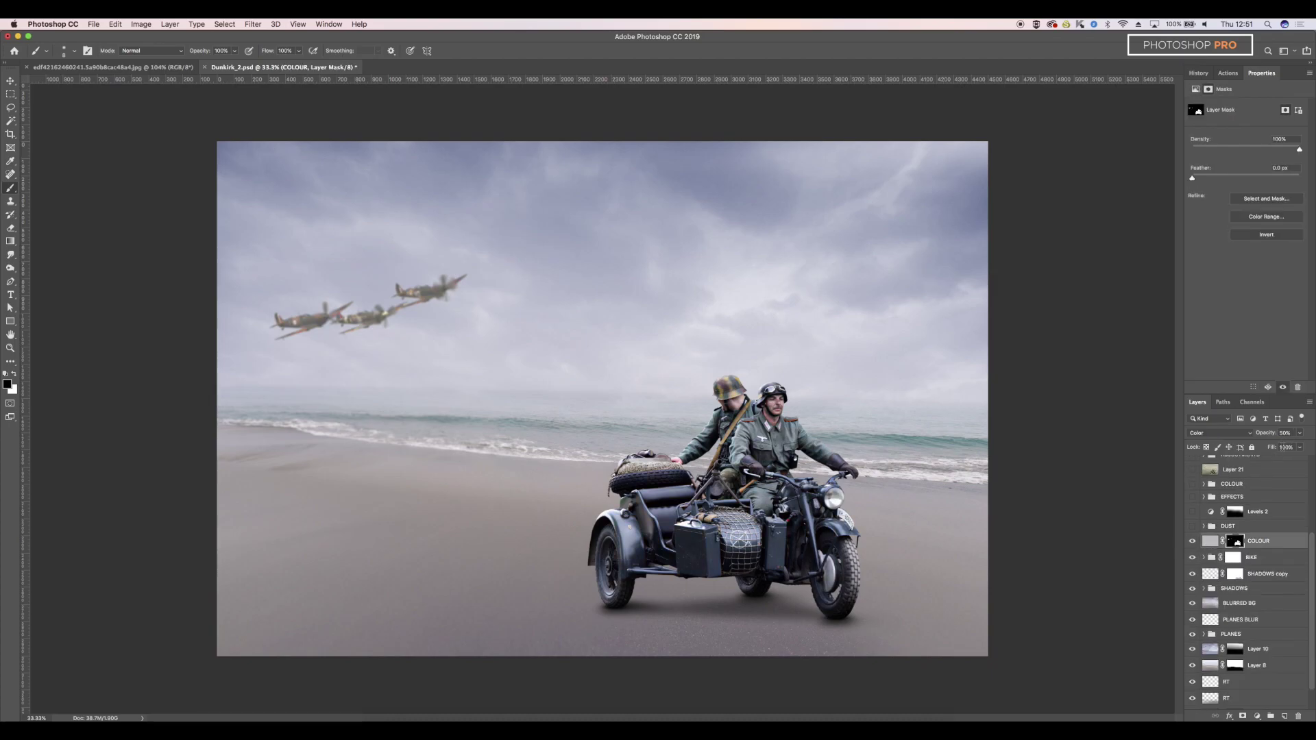
pyautogui.click(1300, 433)
pyautogui.click(1193, 541)
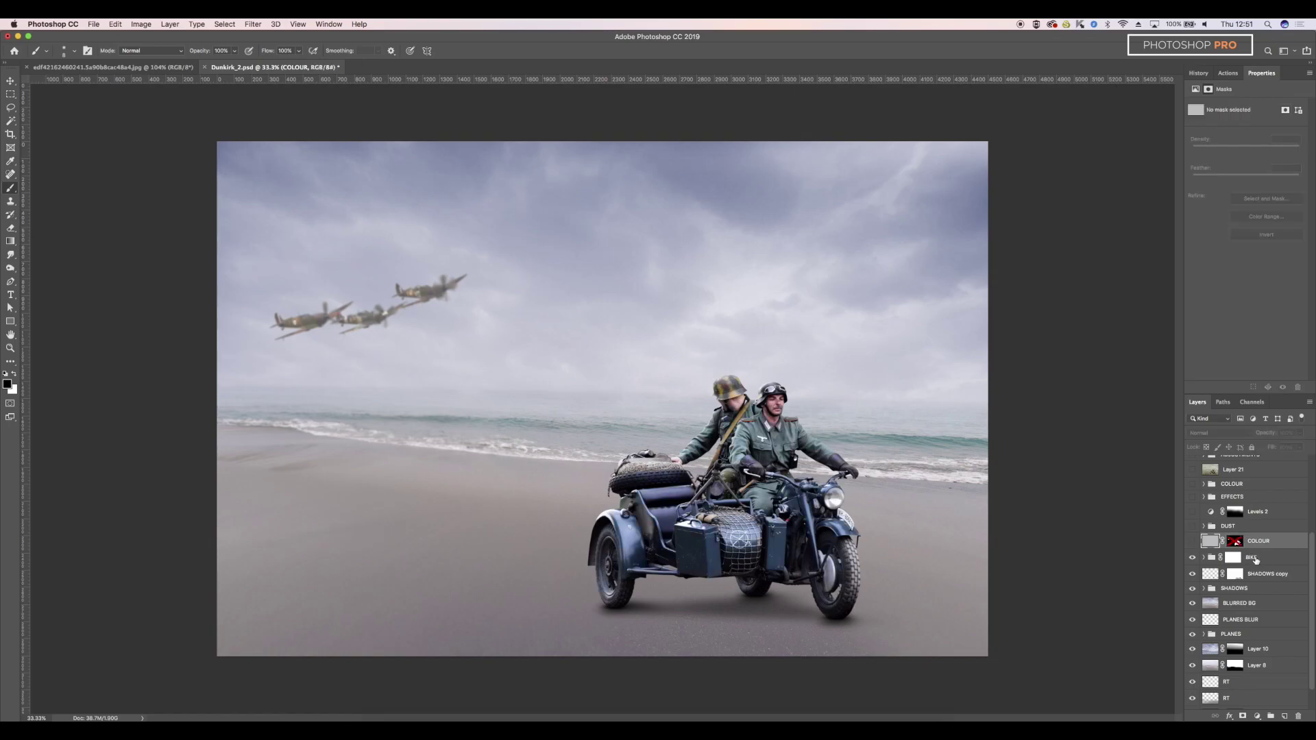
# Stamp all visible layers into a new Layer 22 above the BIKE group
pyautogui.click(1254, 559)
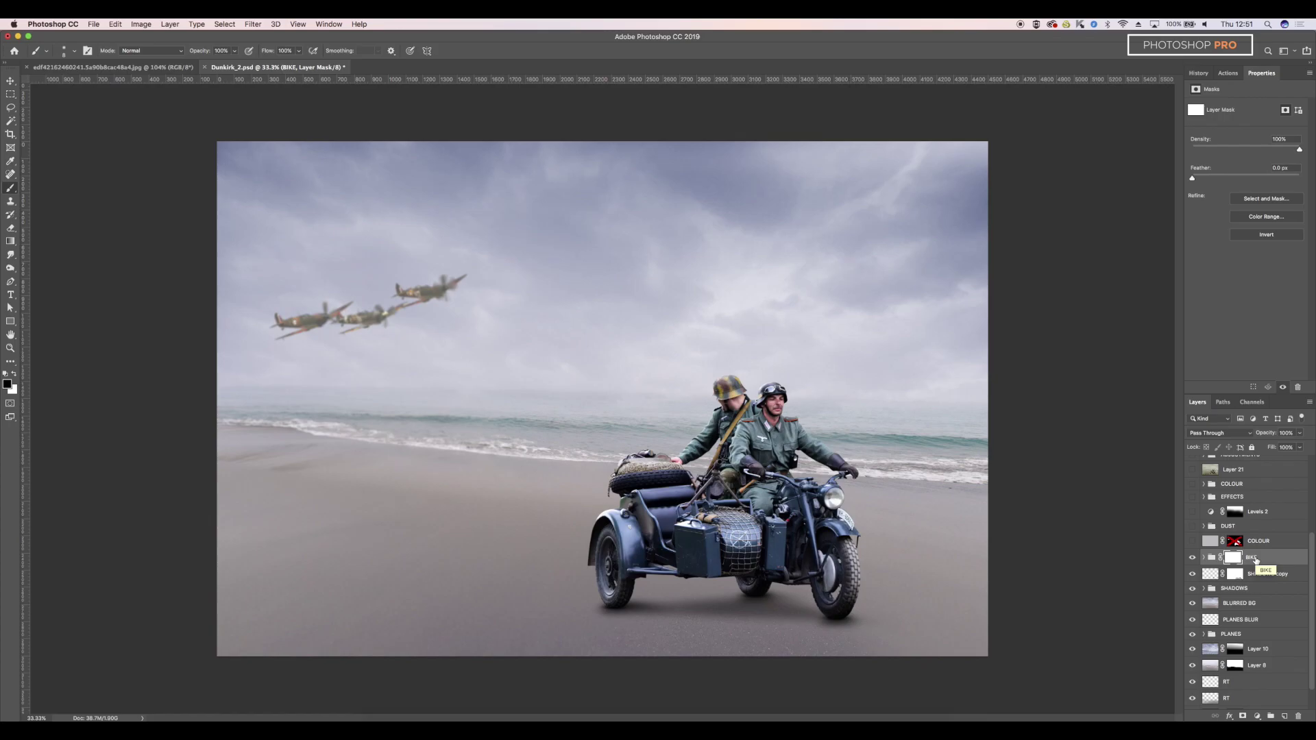
pyautogui.click(1310, 402)
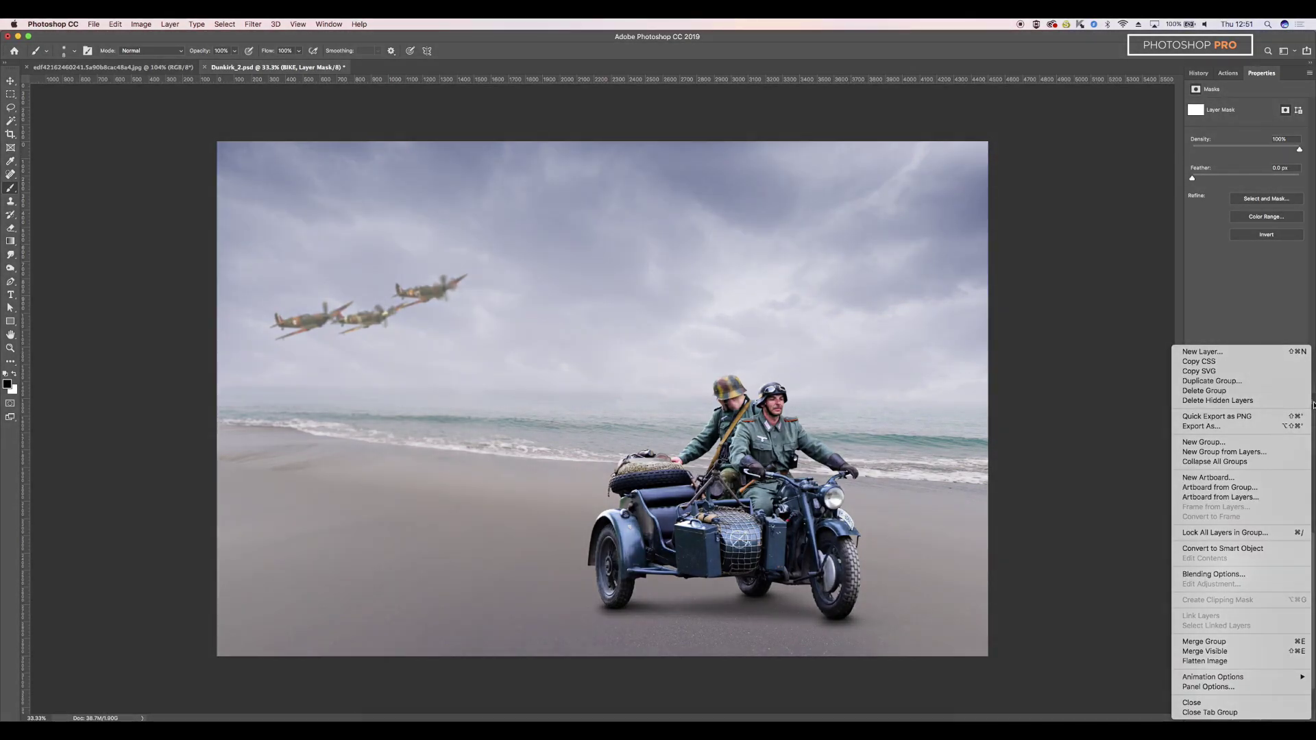
pyautogui.keyDown('alt'); pyautogui.click(1194, 651); pyautogui.keyUp('alt')
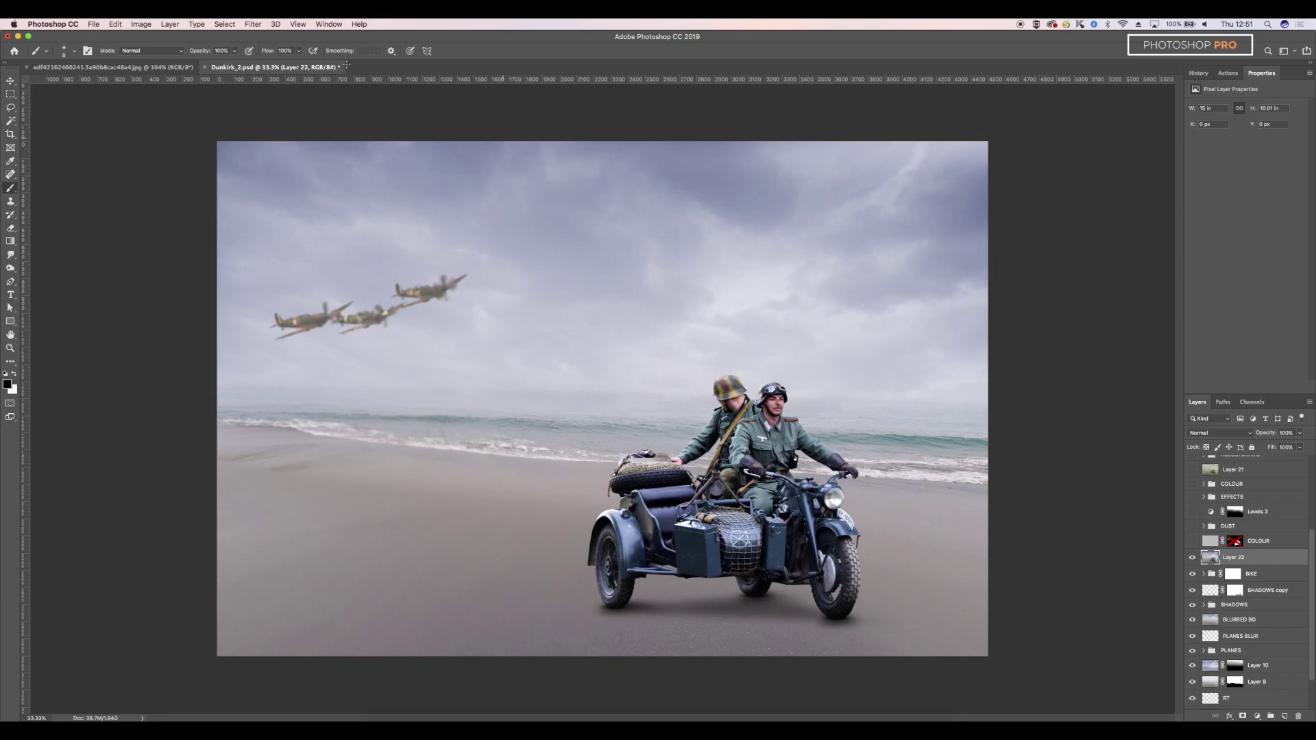
# Try an Average blur on the stamp layer, then undo it
pyautogui.click(255, 24)
pyautogui.moveTo(343, 146)
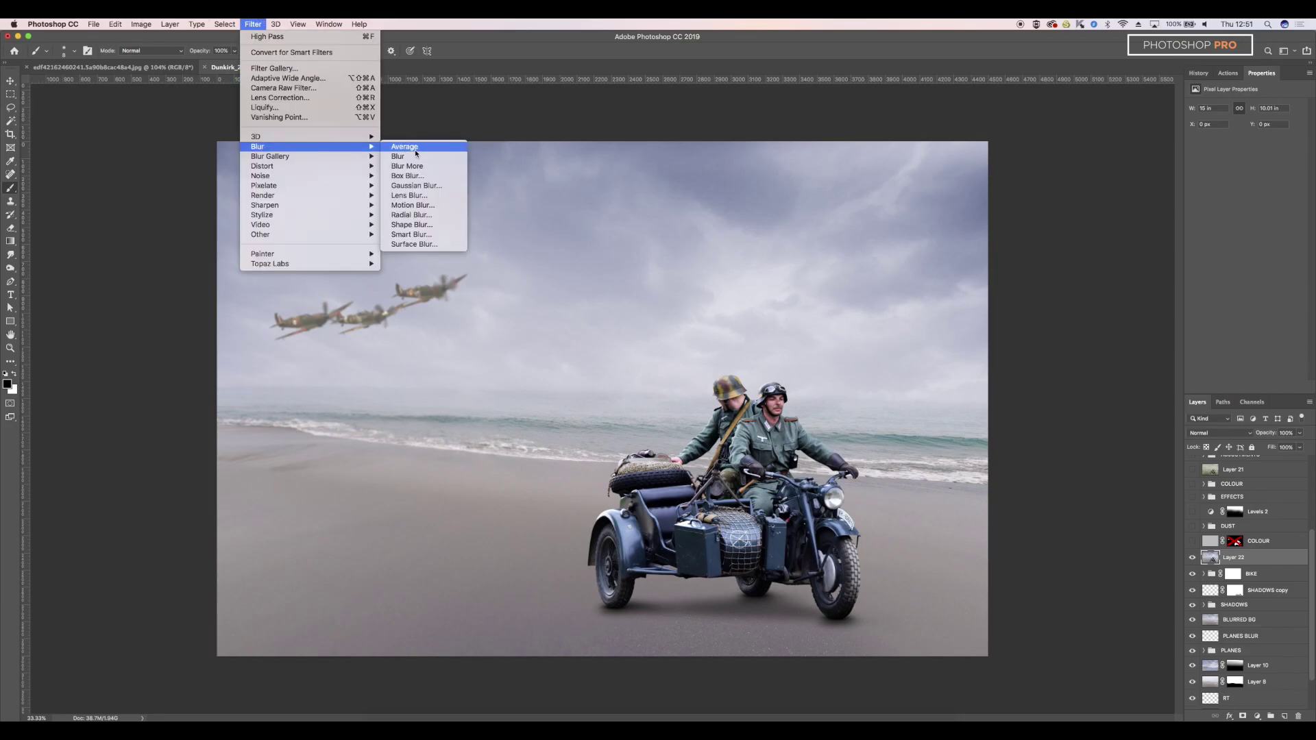
pyautogui.click(404, 146)
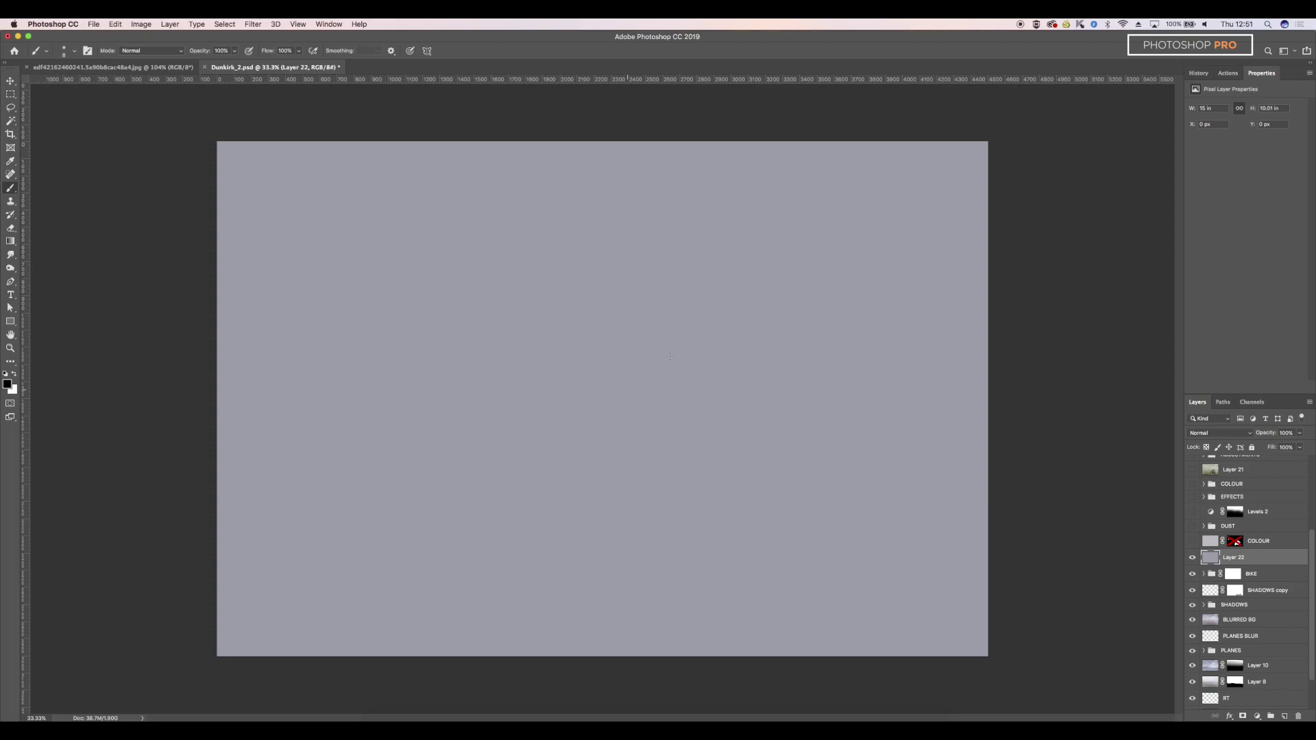
pyautogui.press('super+z')
pyautogui.press('super+z')
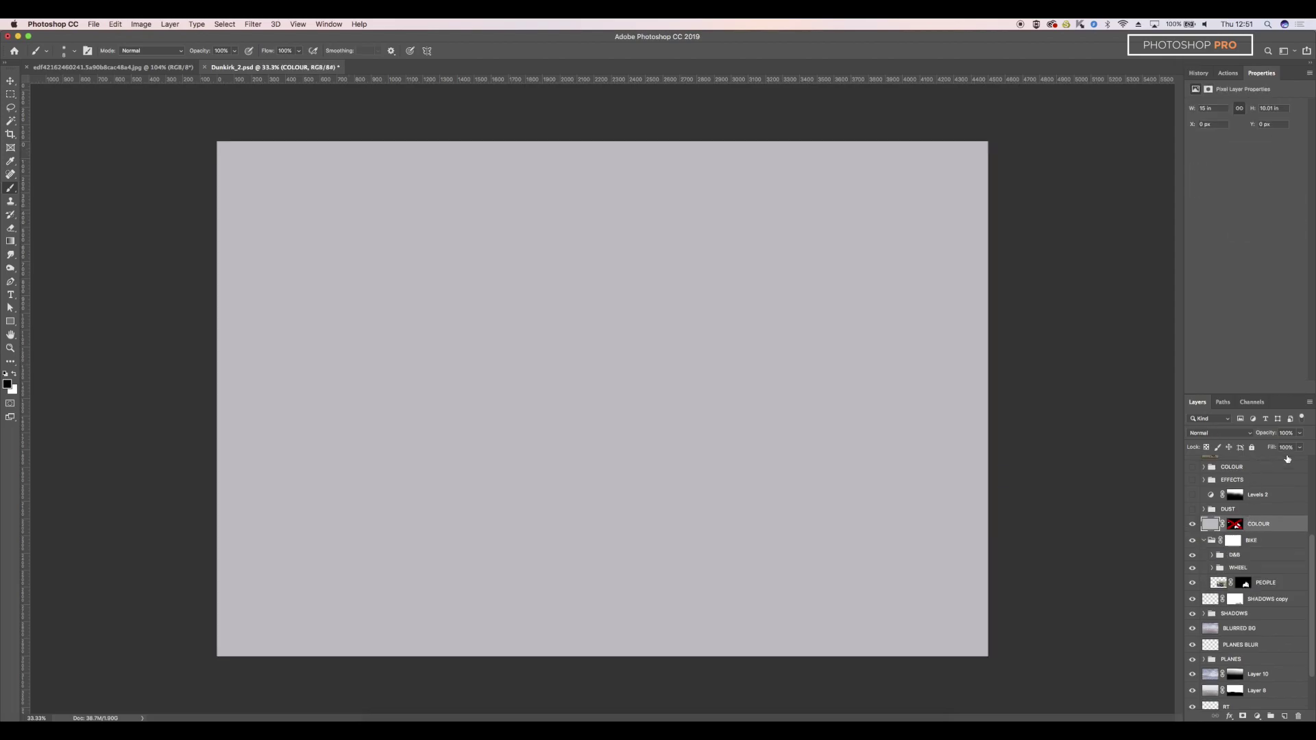
# Try the COLOUR layer at 10% opacity in Color blend, check its mask, then revert via History
pyautogui.click(1286, 433)
pyautogui.write('10')
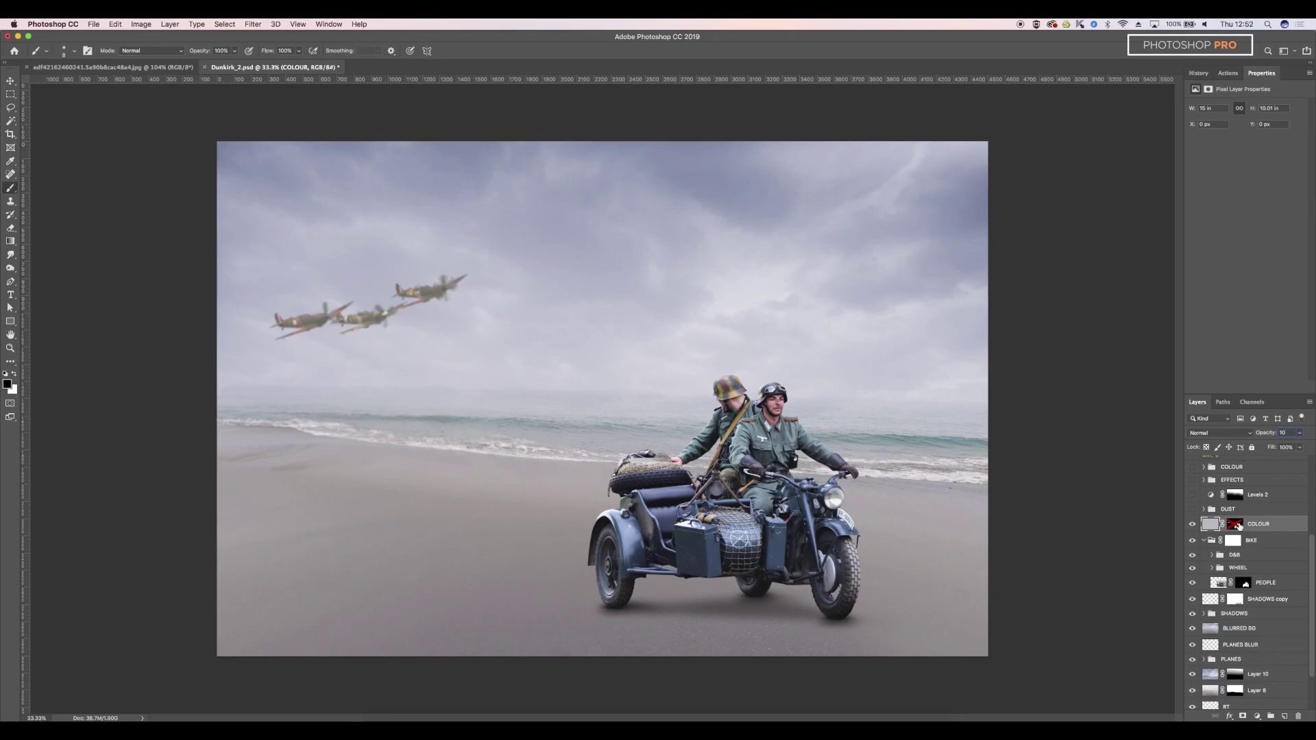
pyautogui.press('Return')
pyautogui.keyDown('alt'); pyautogui.click(1240, 526); pyautogui.keyUp('alt')
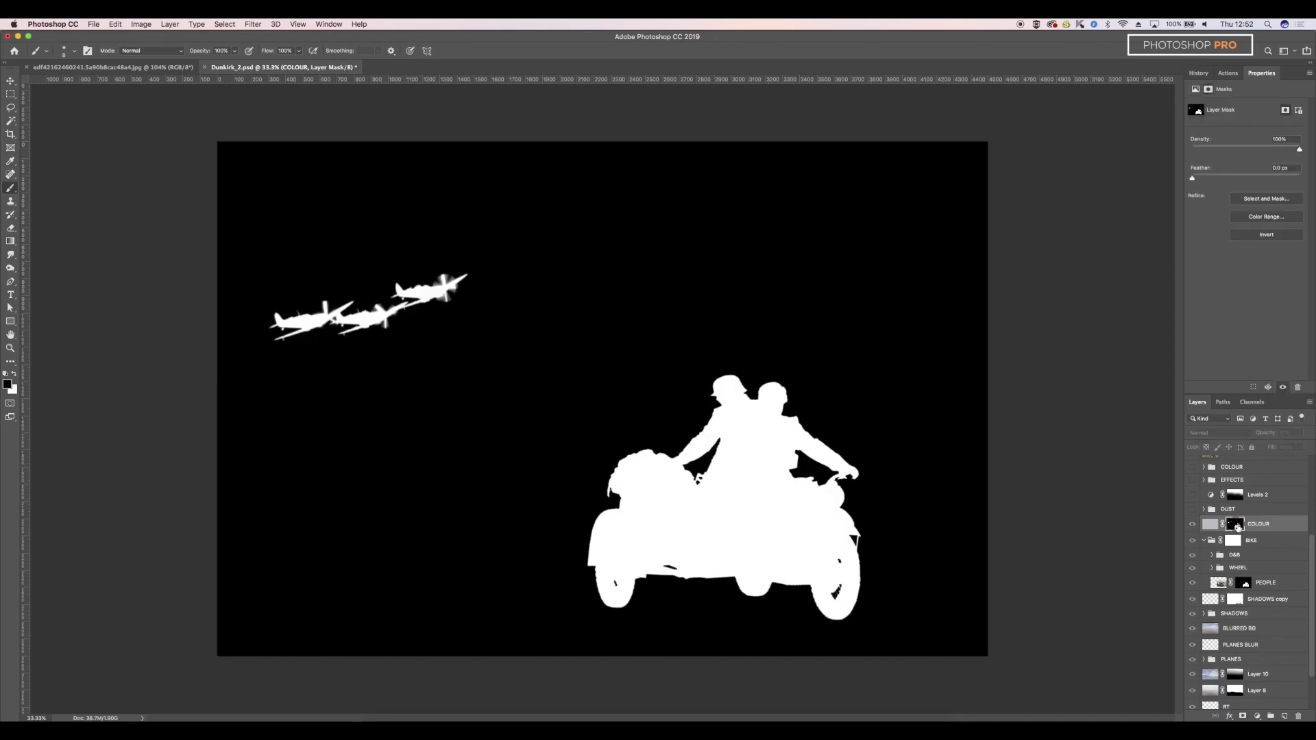
pyautogui.keyDown('alt'); pyautogui.click(1237, 527); pyautogui.keyUp('alt')
pyautogui.click(1212, 433)
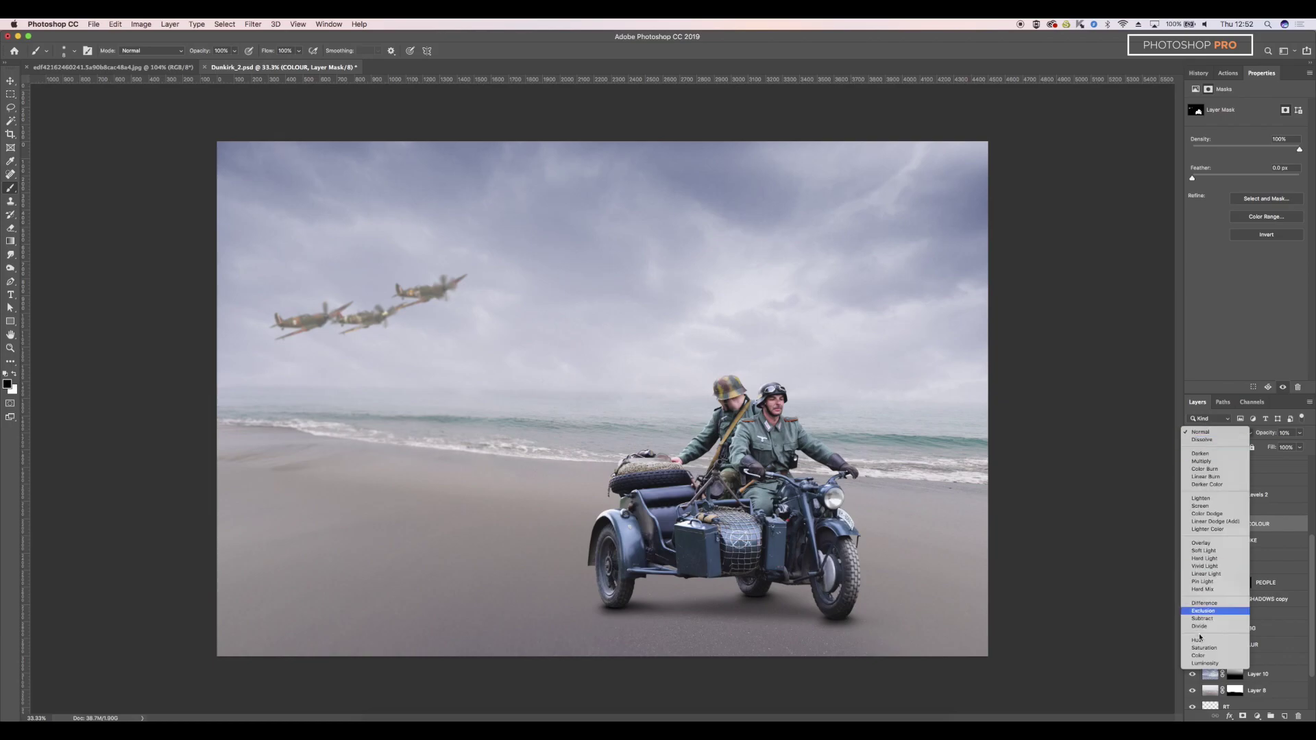
pyautogui.click(1198, 657)
pyautogui.click(1198, 73)
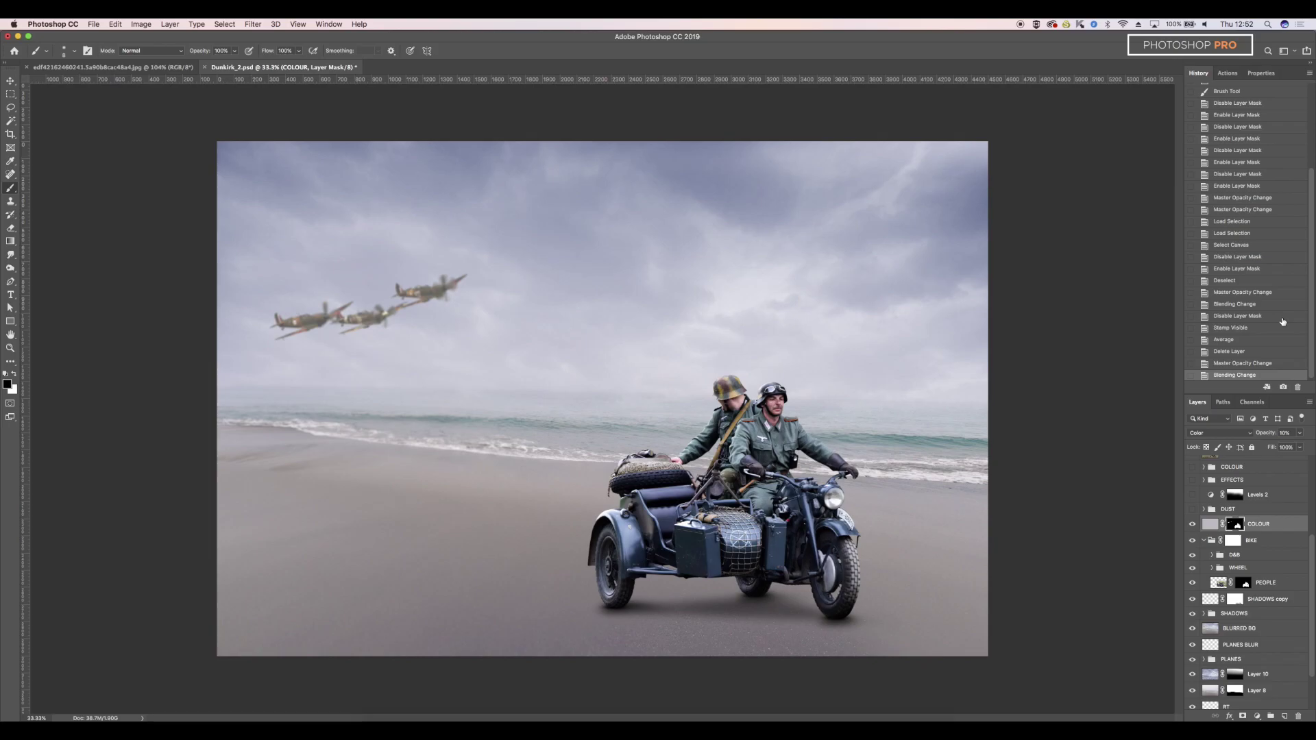
pyautogui.scroll(5, 1261, 281)
pyautogui.click(1259, 279)
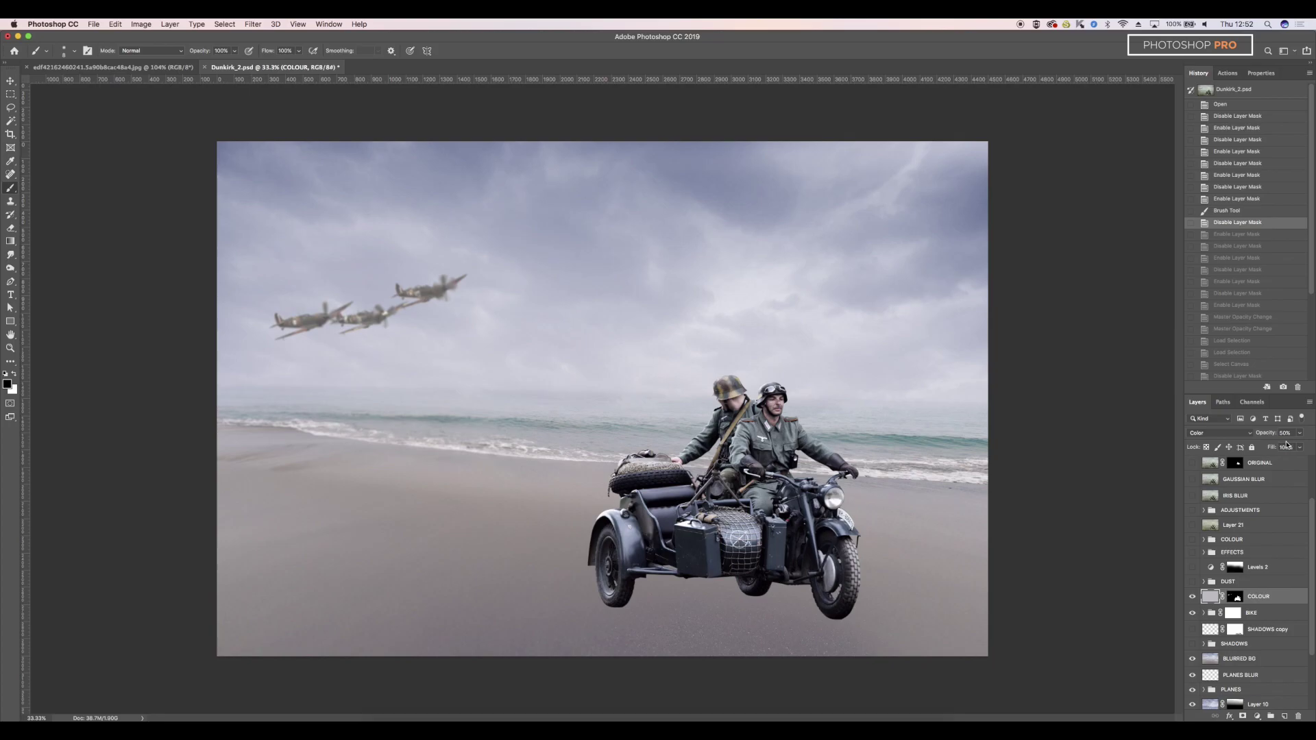
# Set the COLOUR layer's opacity to 50%
pyautogui.click(1299, 433)
pyautogui.moveTo(1283, 446); pyautogui.dragTo(1313, 449)
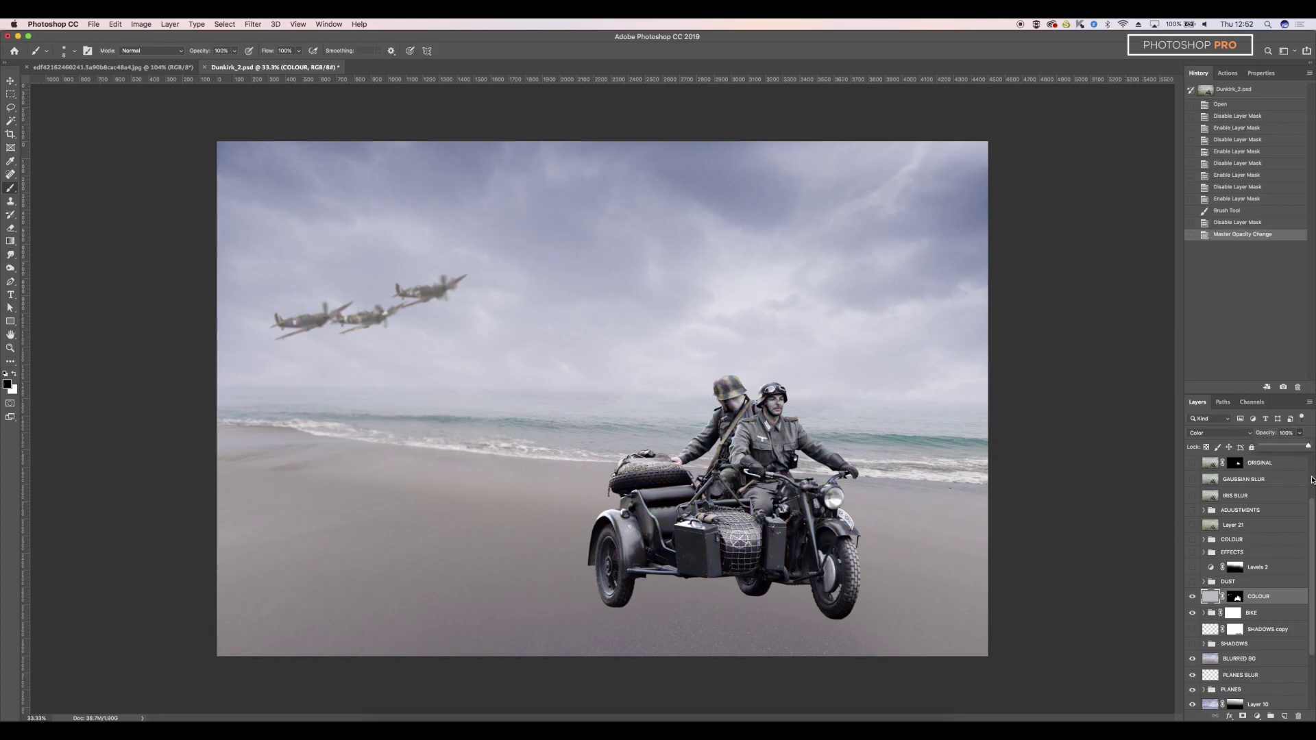
pyautogui.click(1283, 432)
pyautogui.write('5')
pyautogui.write('0')
pyautogui.press('Return')
pyautogui.click(1192, 643)
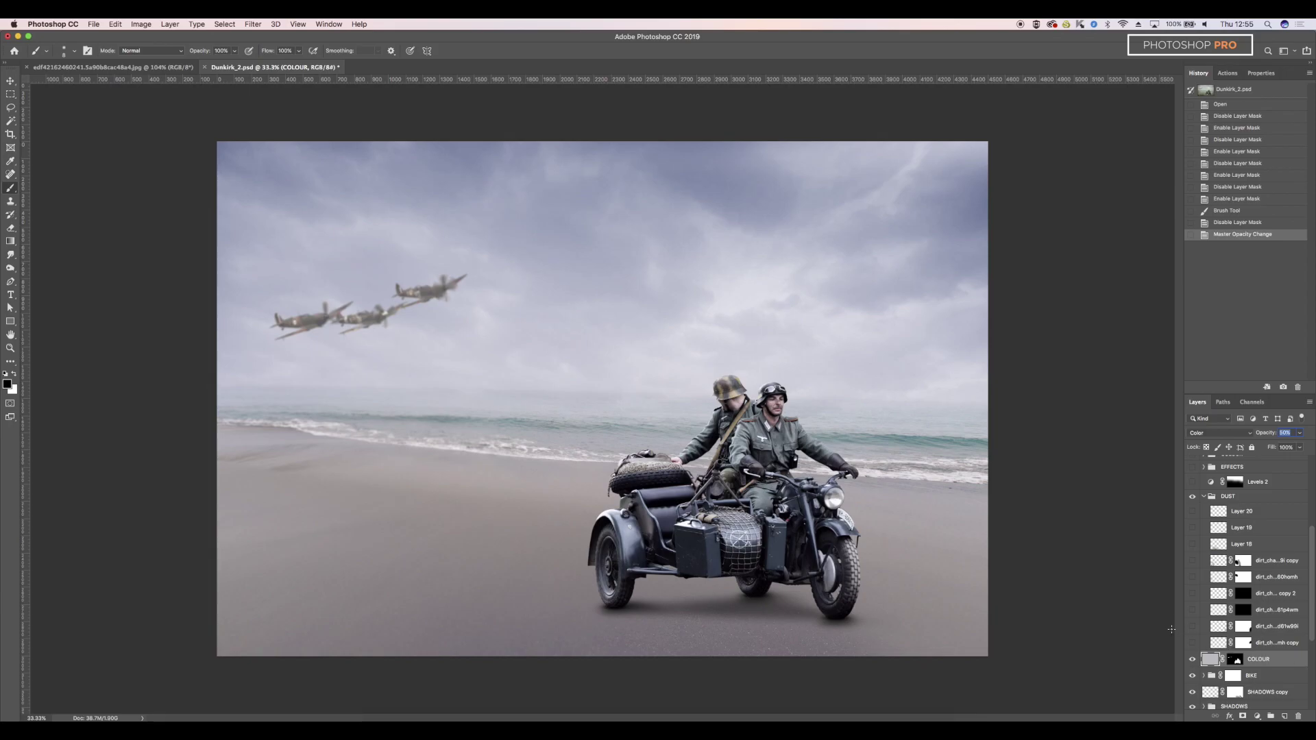
# Turn on all nine dust layers: right-side sprays, left-side sprays and extra specks
pyautogui.click(1192, 642)
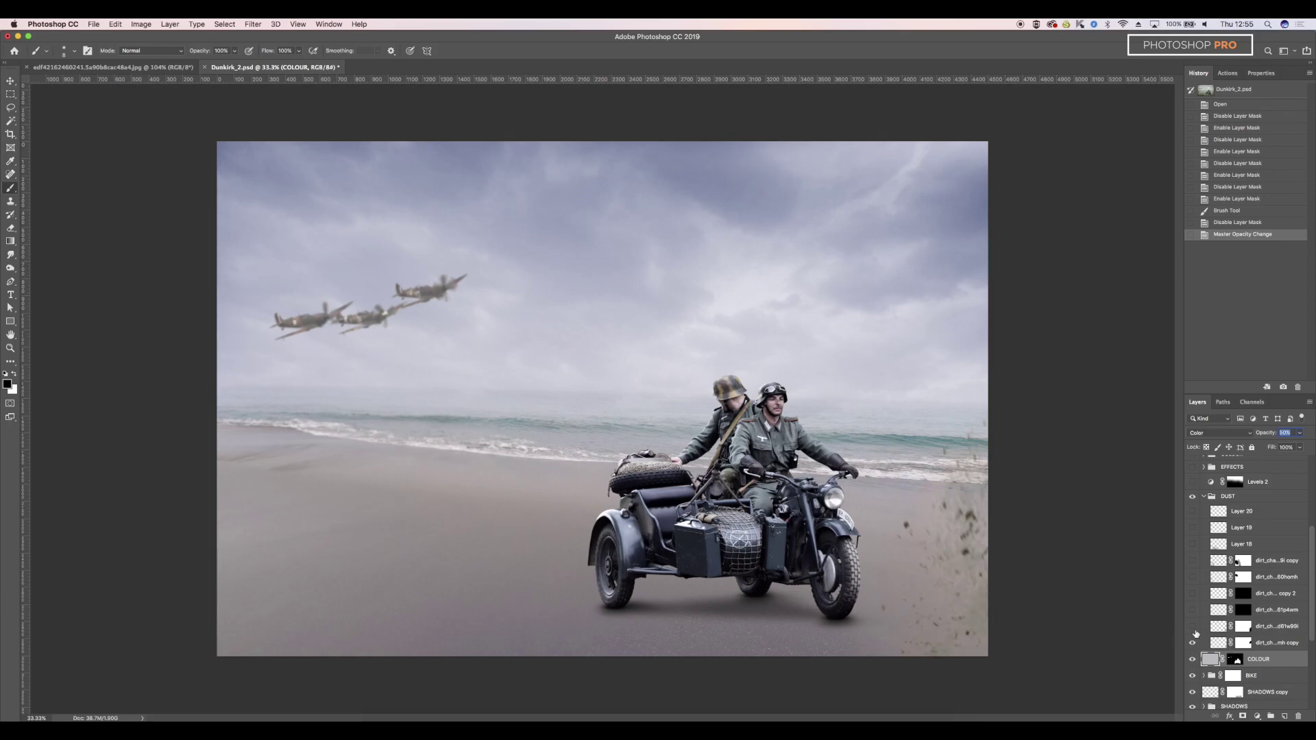
pyautogui.click(1192, 626)
pyautogui.click(1193, 609)
pyautogui.click(1192, 594)
pyautogui.click(1192, 577)
pyautogui.click(1192, 560)
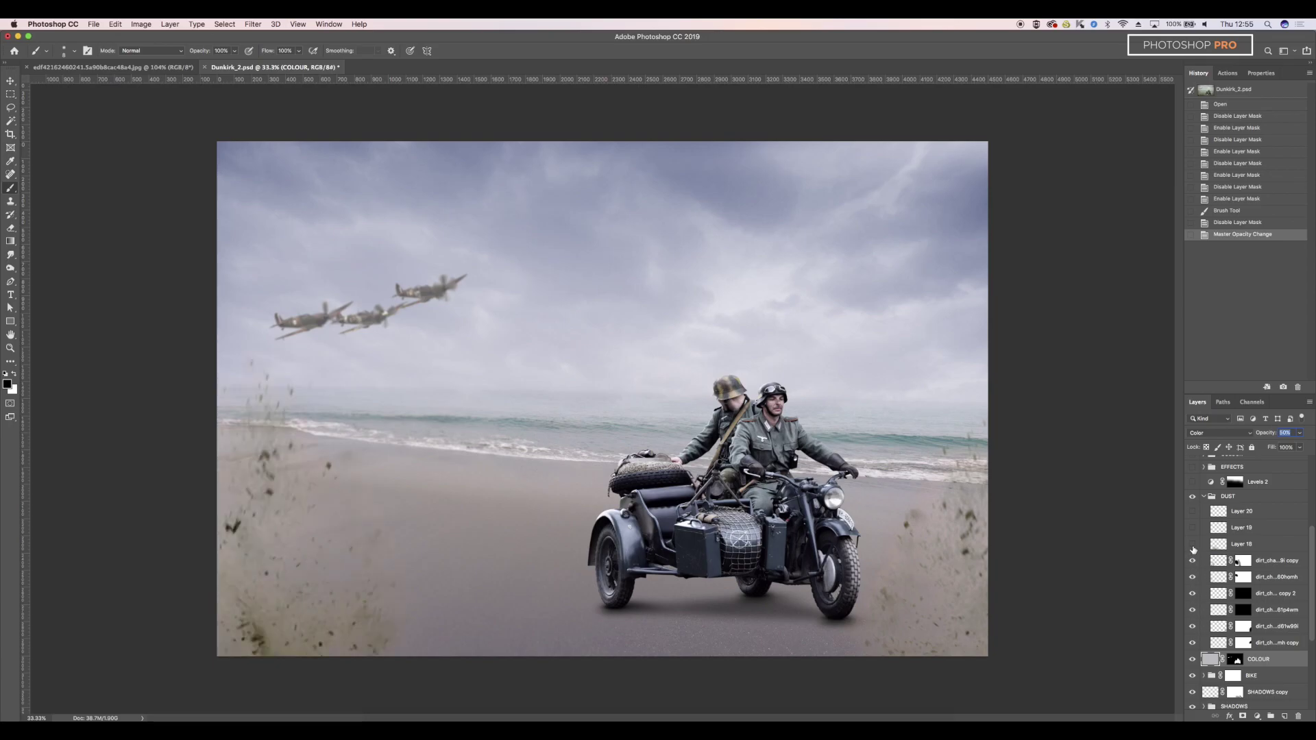
pyautogui.click(1193, 545)
pyautogui.click(1193, 528)
pyautogui.click(1192, 511)
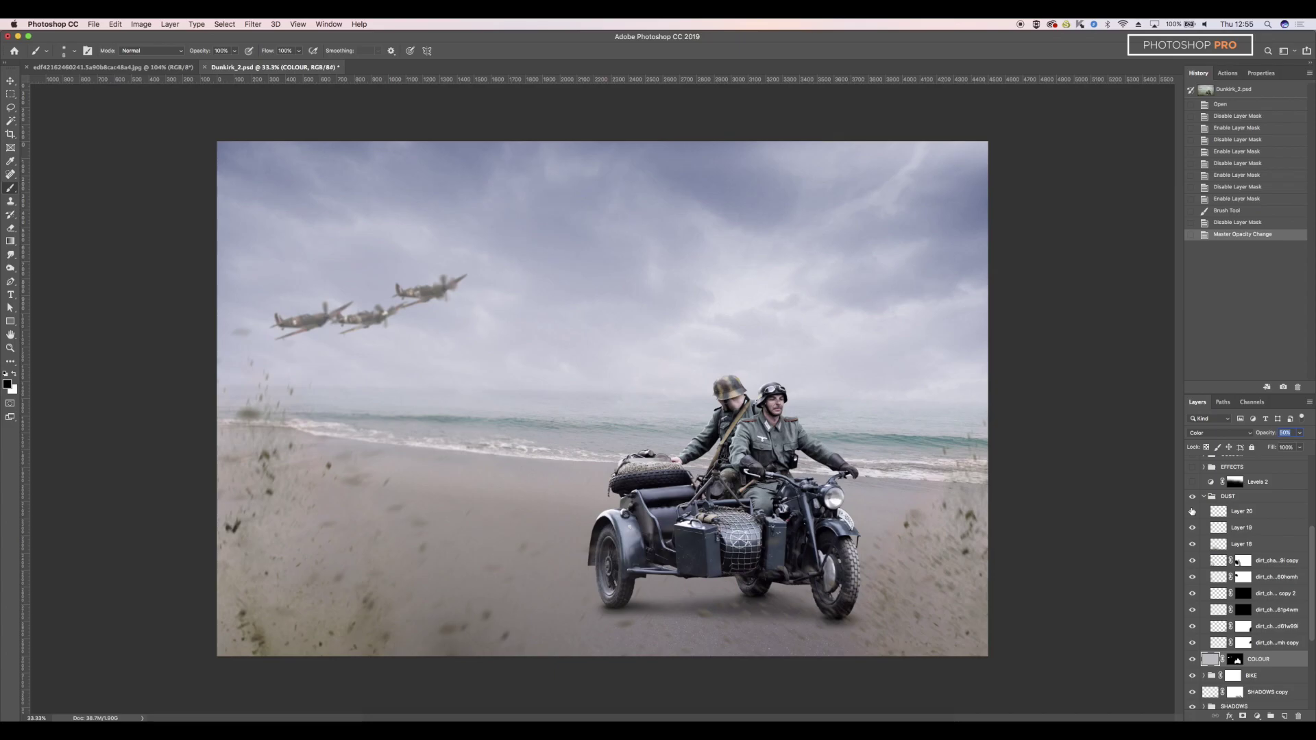
# Collapse the DUST group and turn on Levels 2 to brighten the sky
pyautogui.click(1205, 496)
pyautogui.click(1193, 549)
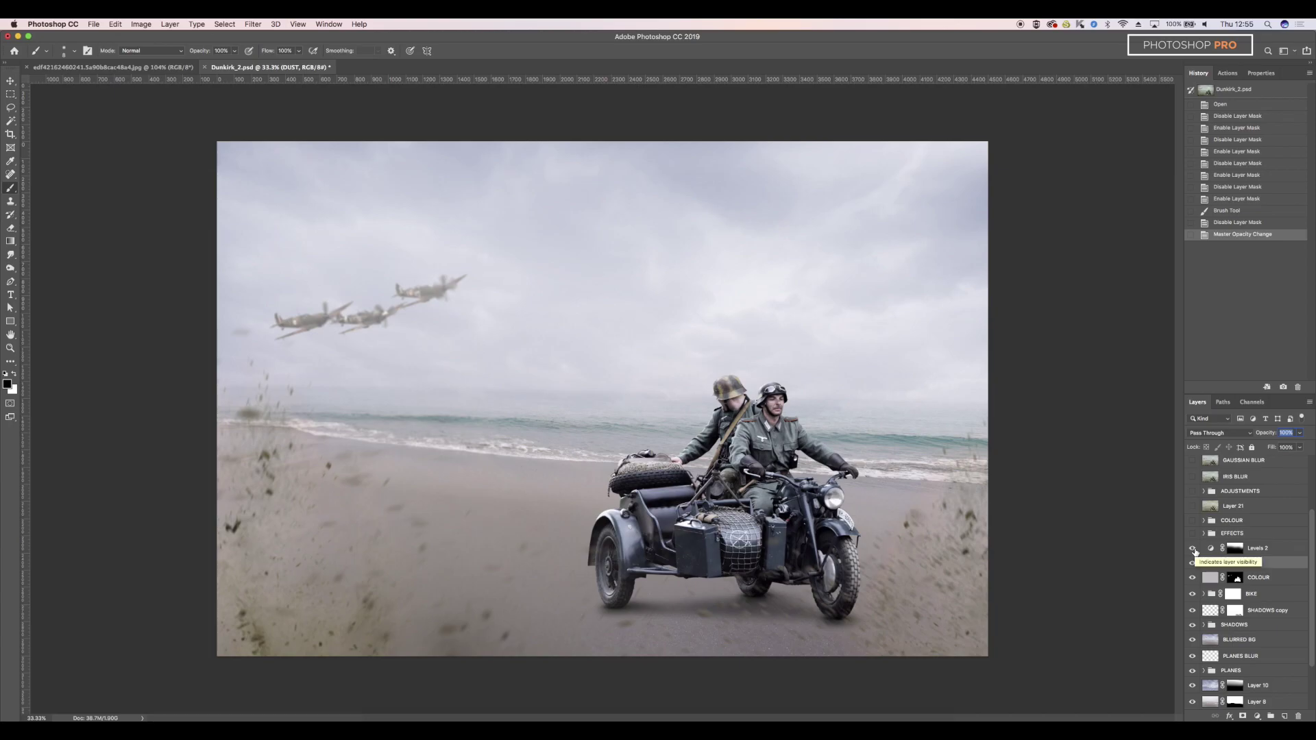
pyautogui.scroll(1, 1217, 552)
# Enable the EFFECTS group with only Layer 17 showing, review its blend settings, and collapse it
pyautogui.click(1203, 550)
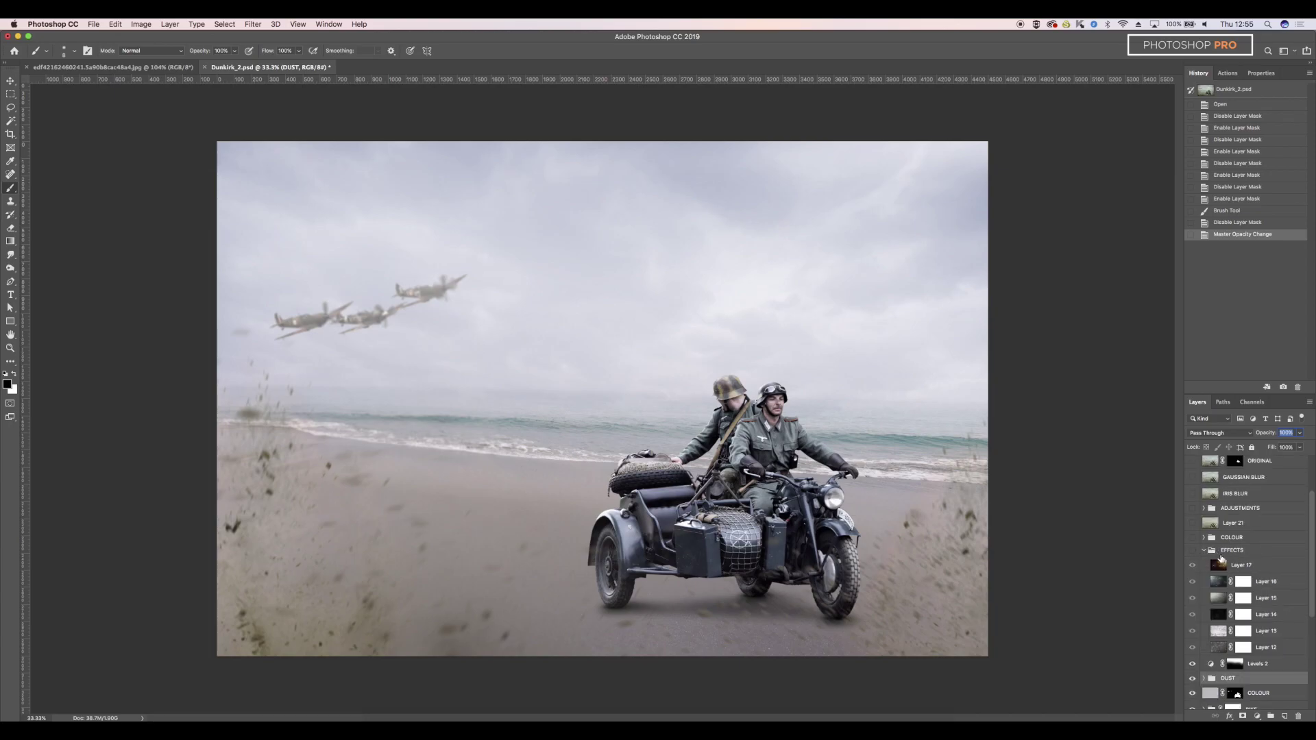
pyautogui.click(1193, 549)
pyautogui.moveTo(1192, 564)
pyautogui.mouseDown()
pyautogui.moveTo(1193, 647)
pyautogui.moveTo(1192, 540)
pyautogui.mouseUp()
pyautogui.scroll(-1, 1202, 647)
pyautogui.click(1244, 541)
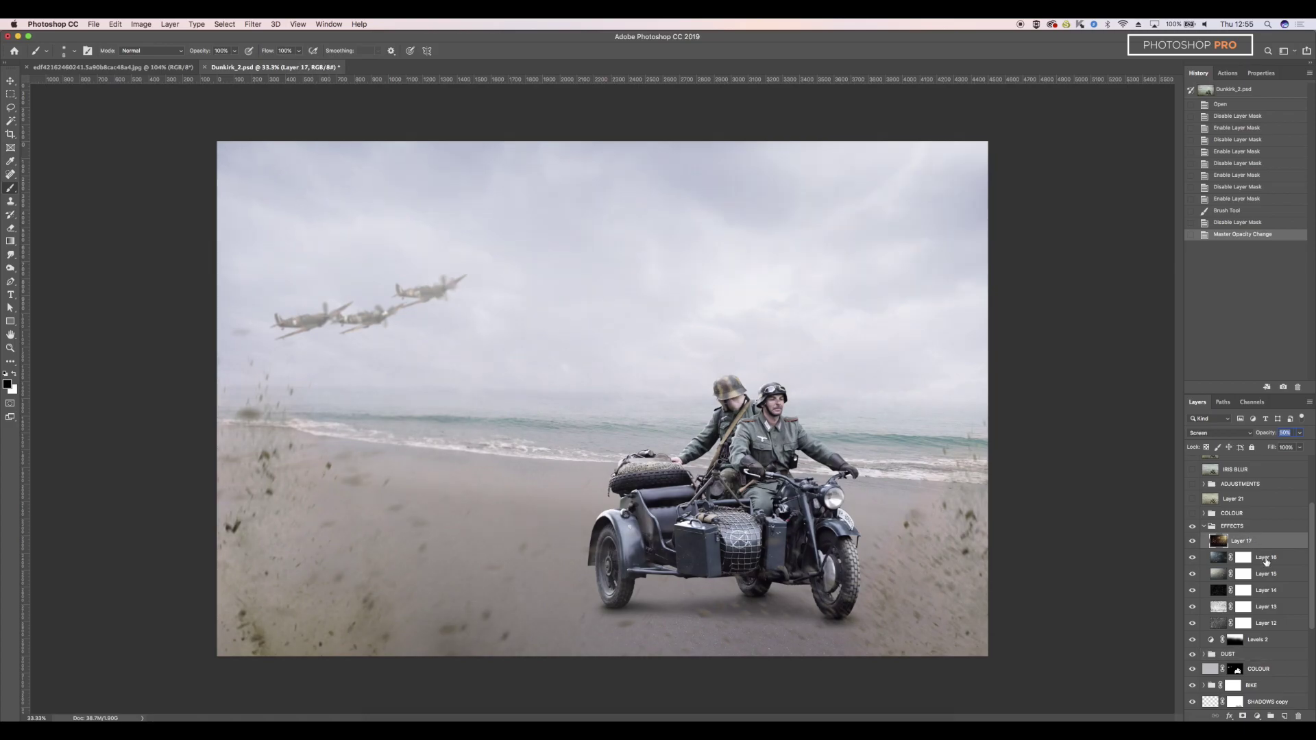
pyautogui.click(1267, 560)
pyautogui.click(1268, 575)
pyautogui.click(1268, 607)
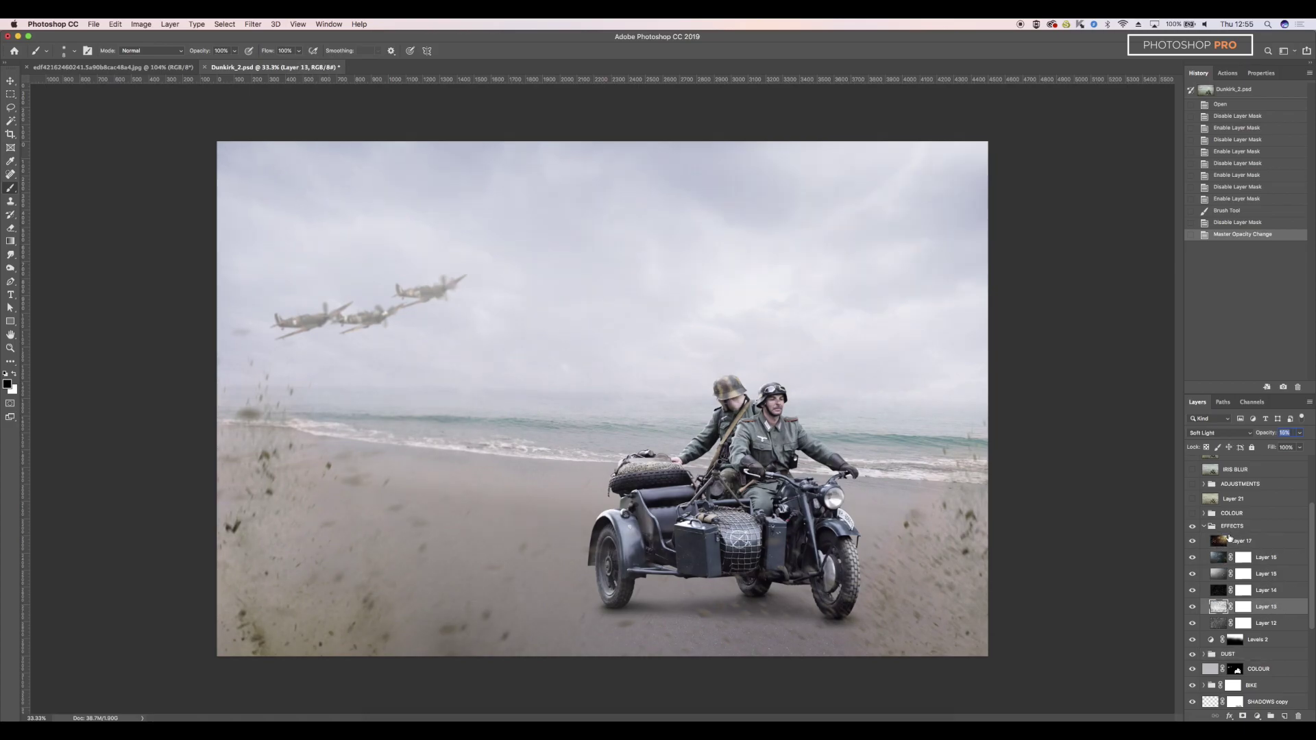
pyautogui.click(1211, 527)
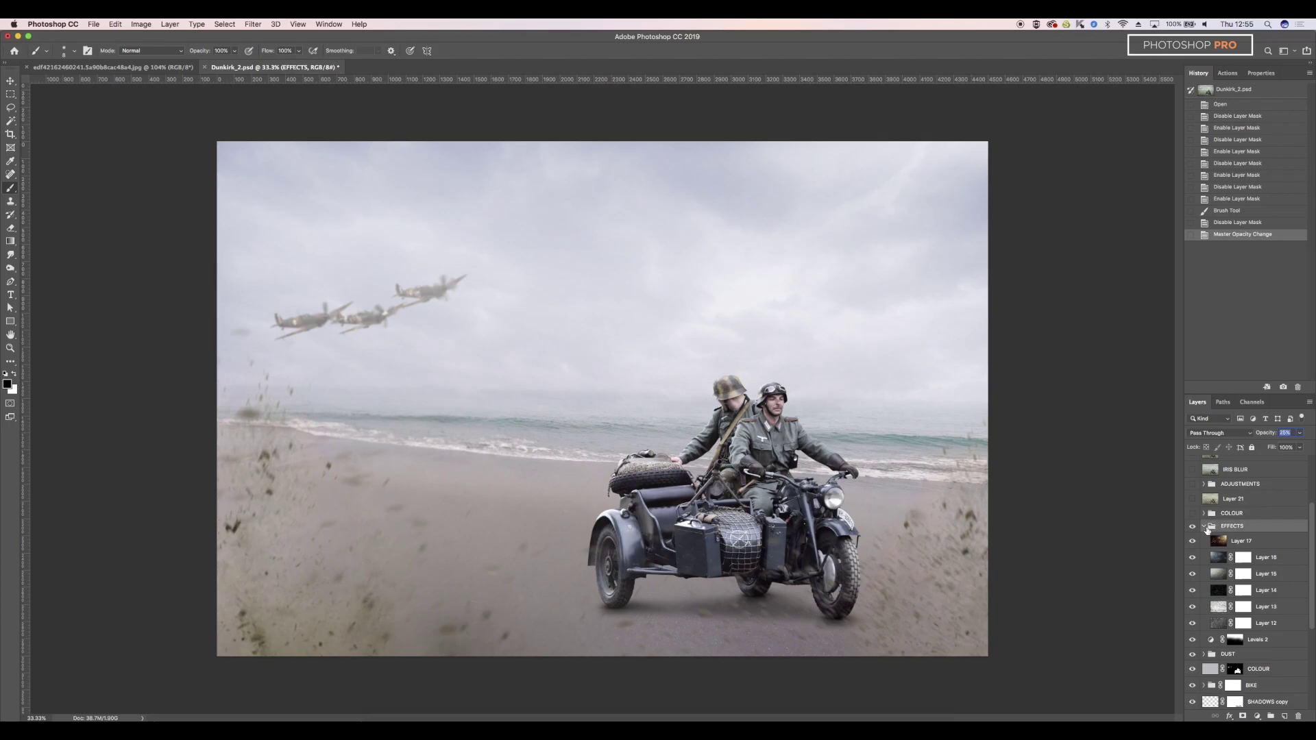
pyautogui.click(1205, 527)
# Enable the COLOUR group and switch on its Curves 1, Gradient Map 1 and second Curves 1 adjustments
pyautogui.click(1191, 512)
pyautogui.click(1204, 512)
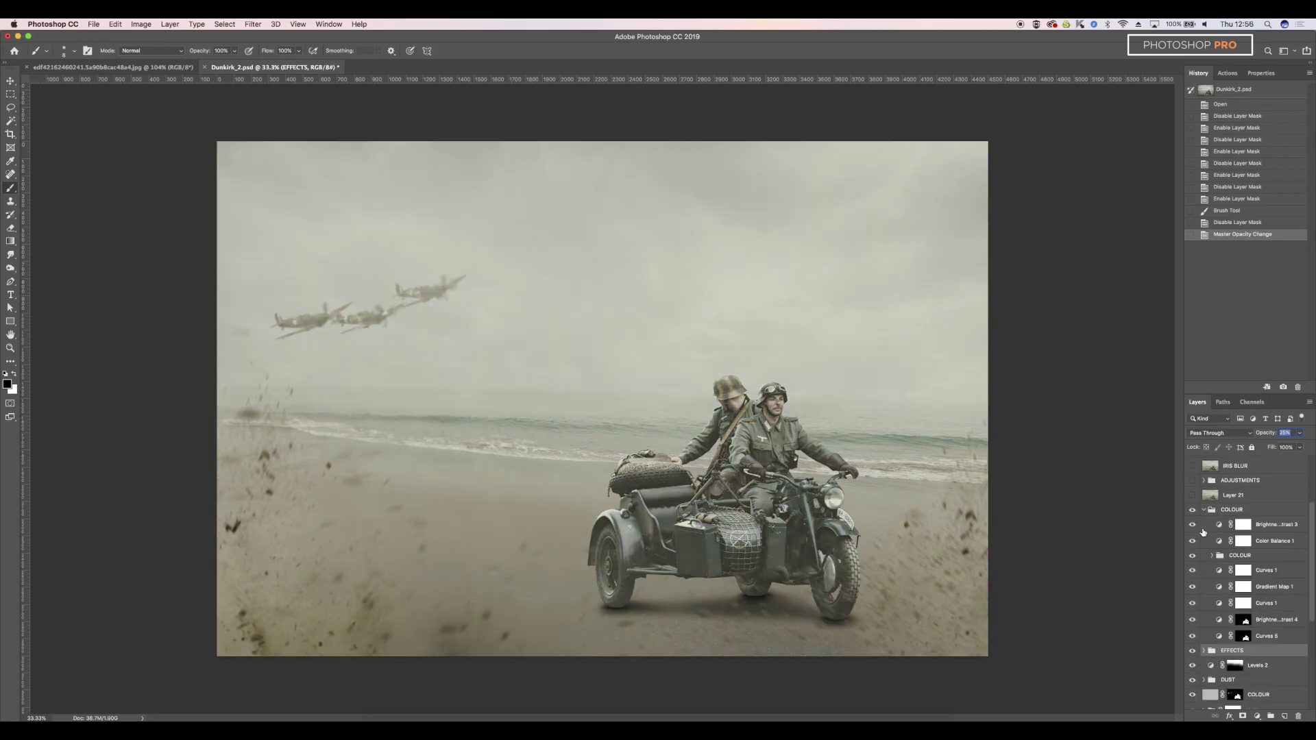
pyautogui.moveTo(1192, 536); pyautogui.dragTo(1191, 620)
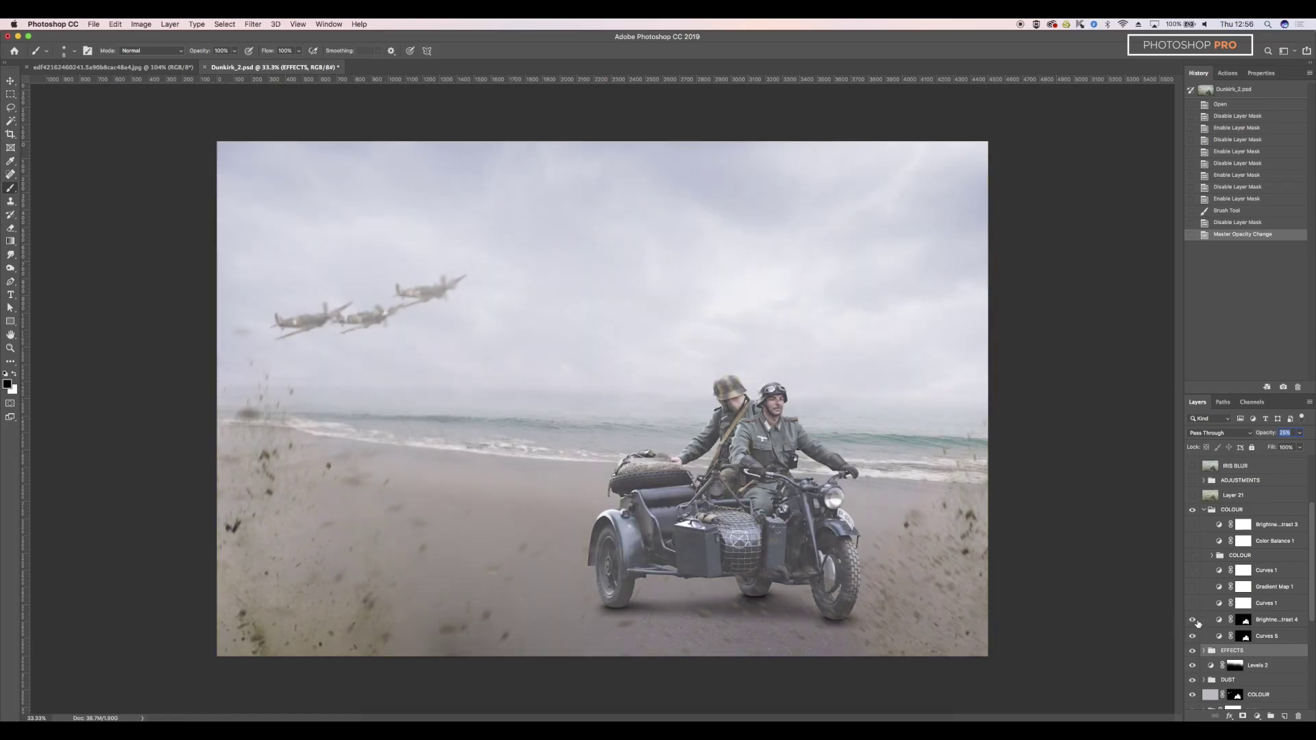
pyautogui.click(1193, 603)
pyautogui.click(1193, 587)
pyautogui.click(1193, 570)
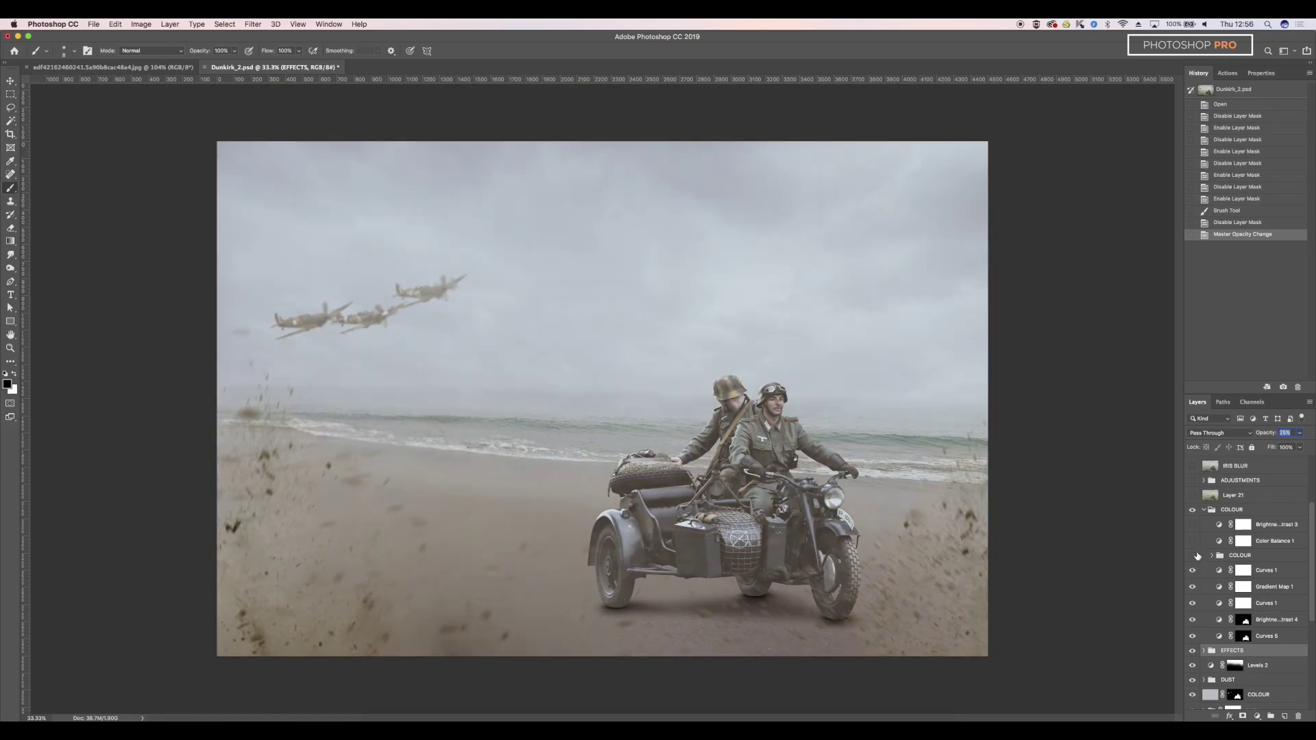
# Turn on the nested COLOUR group, Color Balance 1 and Brightness/Contrast 3, then show Layer 21
pyautogui.click(1193, 555)
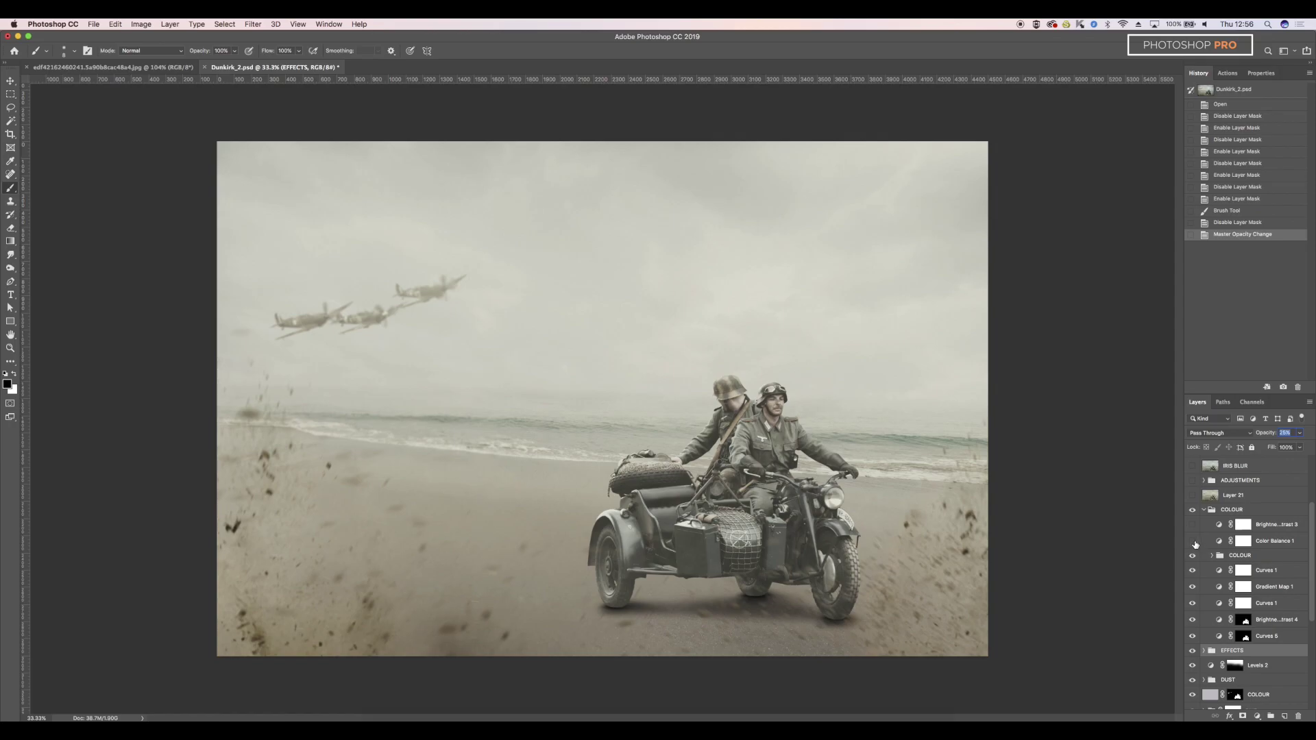
pyautogui.click(1193, 541)
pyautogui.click(1192, 525)
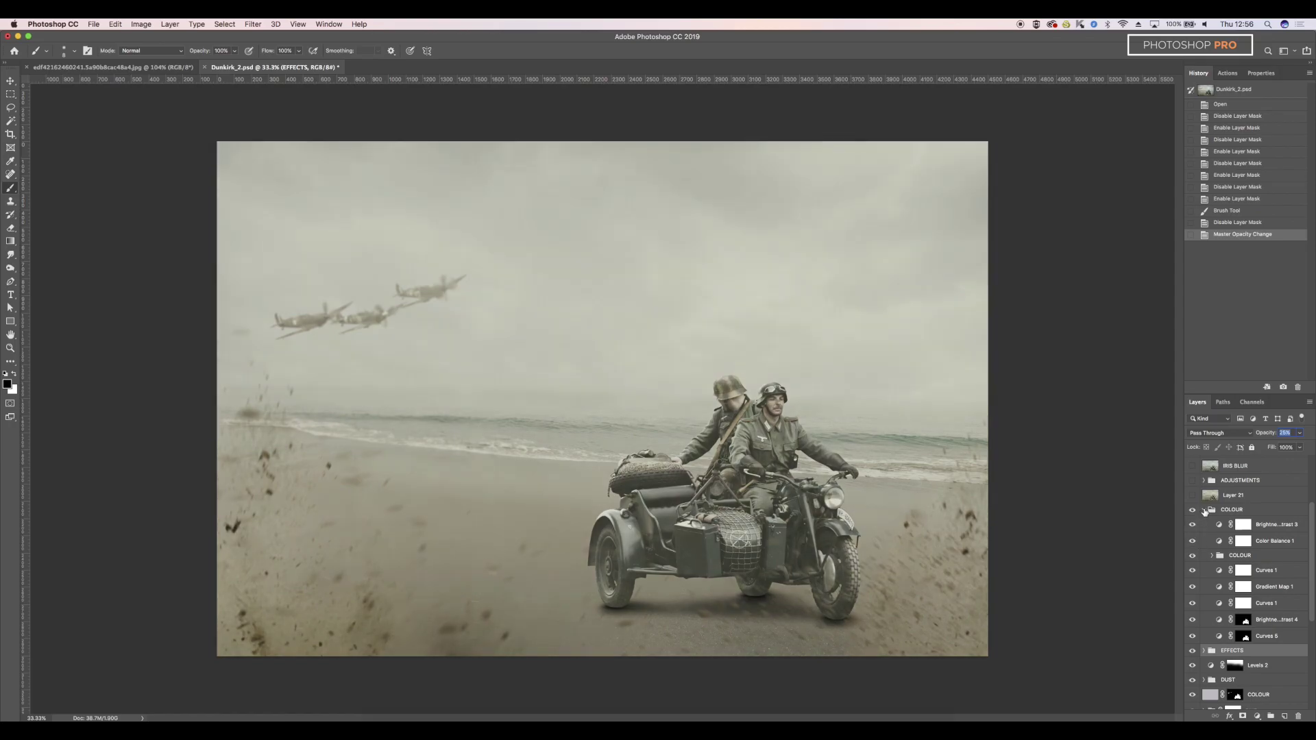
pyautogui.click(1203, 510)
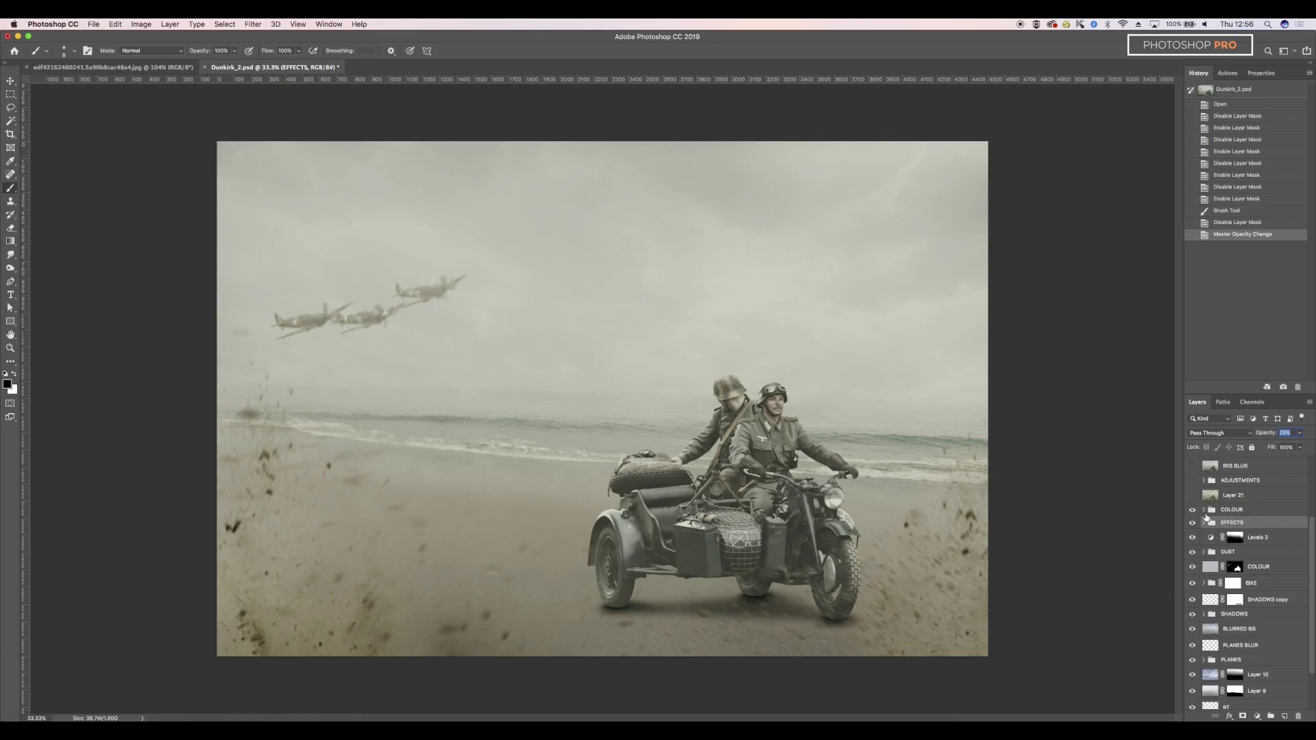
pyautogui.scroll(2, 1206, 519)
pyautogui.click(1193, 521)
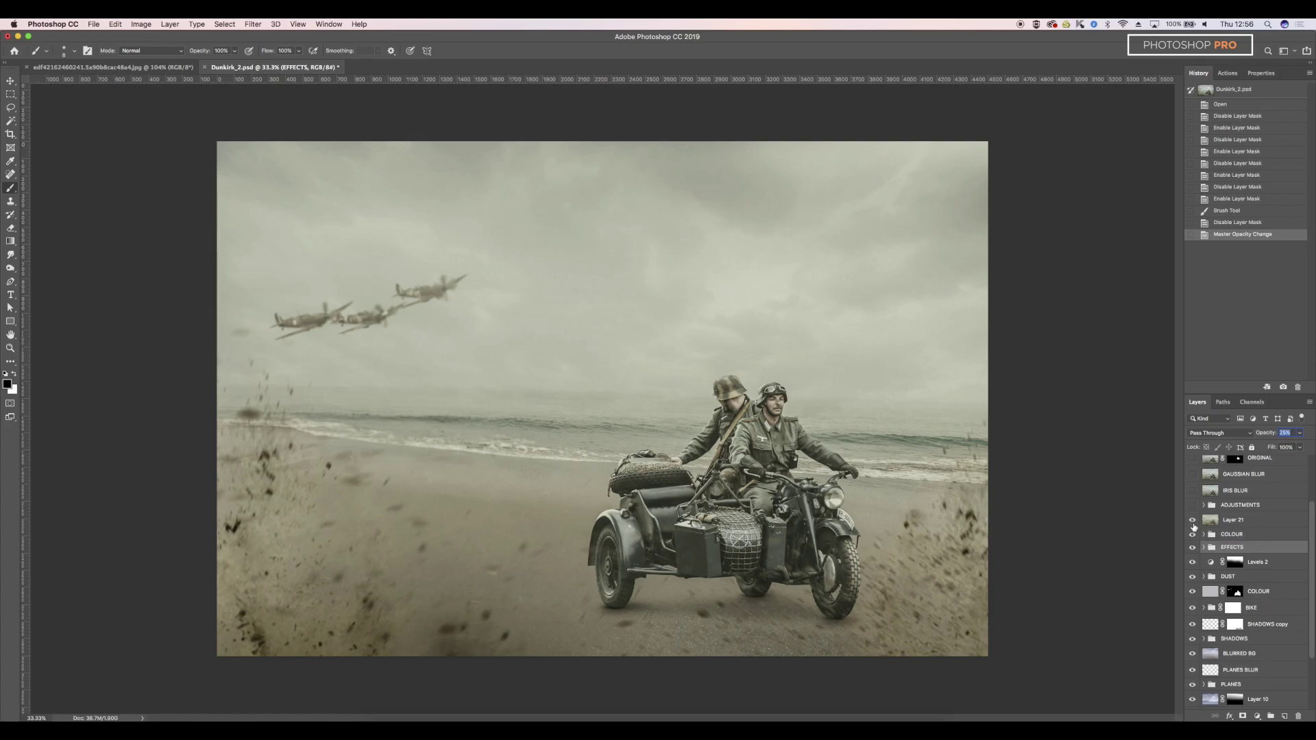
# Turn on the ADJUSTMENTS group and review its adjustment layers for a cooler, higher-contrast look
pyautogui.click(1192, 505)
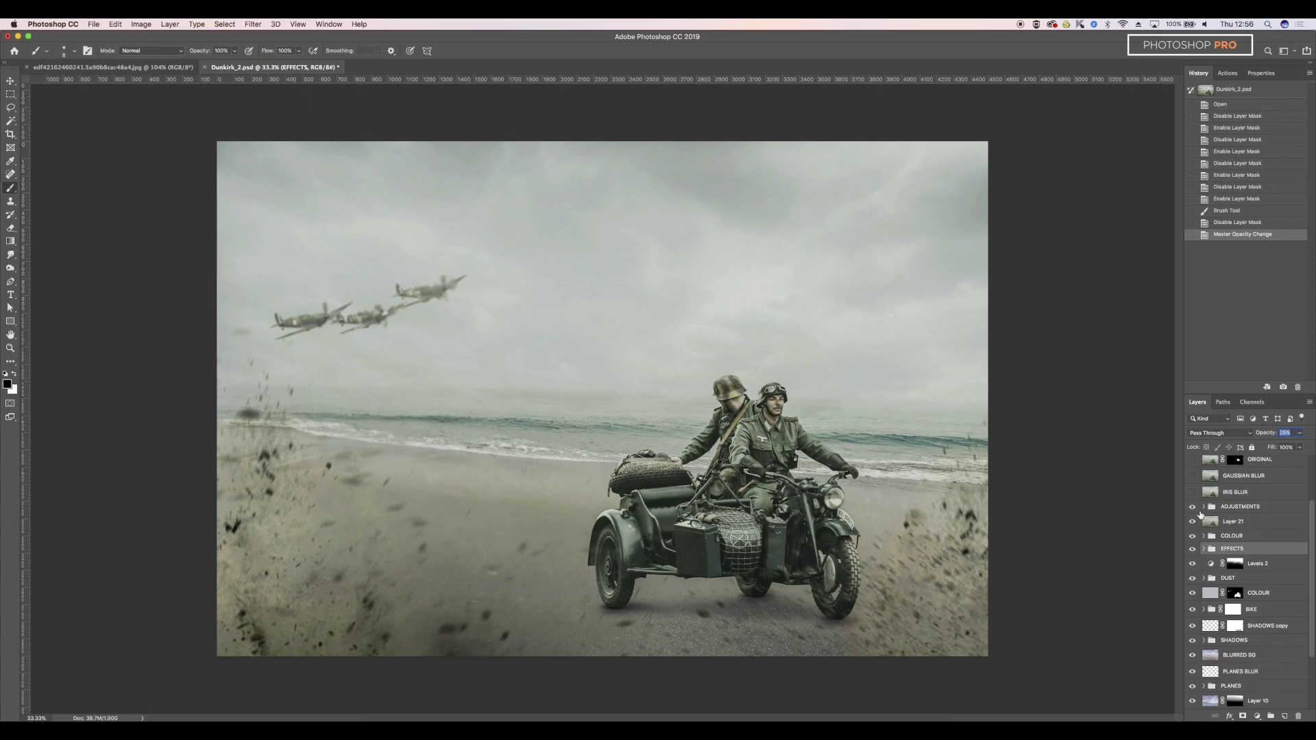
pyautogui.click(1203, 506)
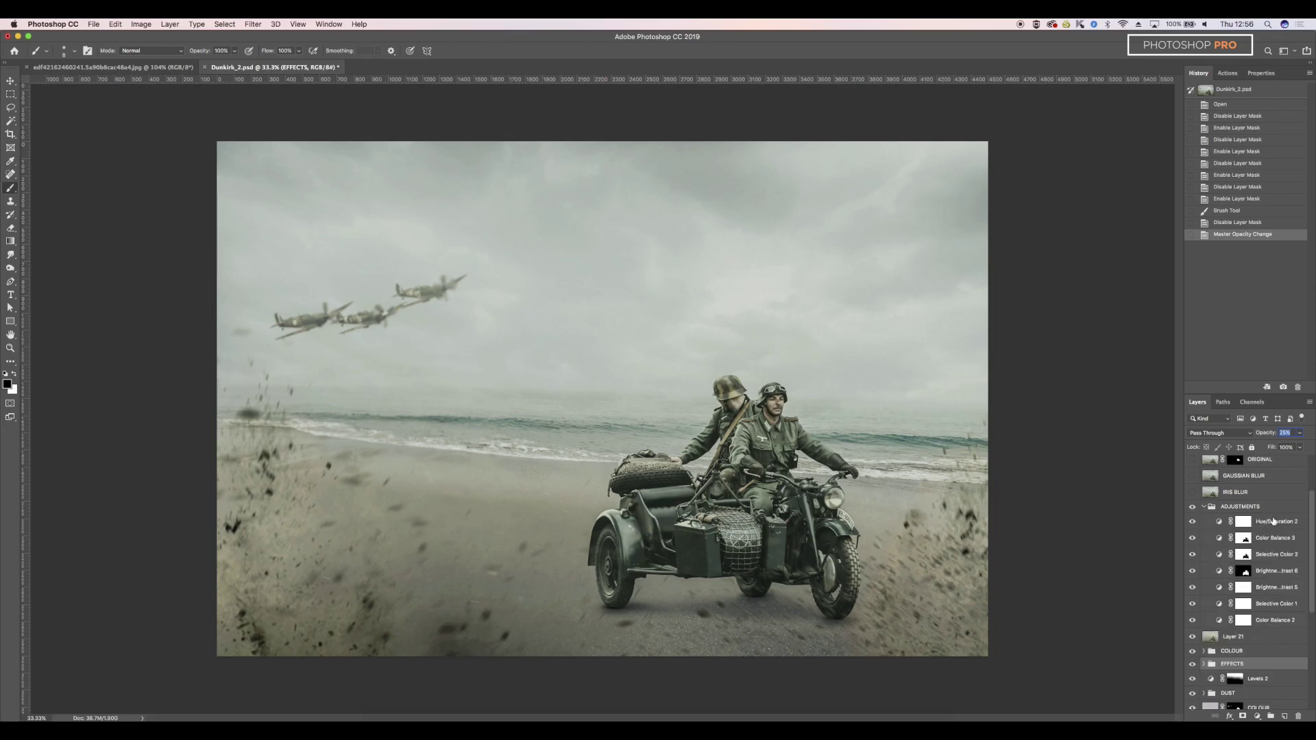
pyautogui.click(1204, 507)
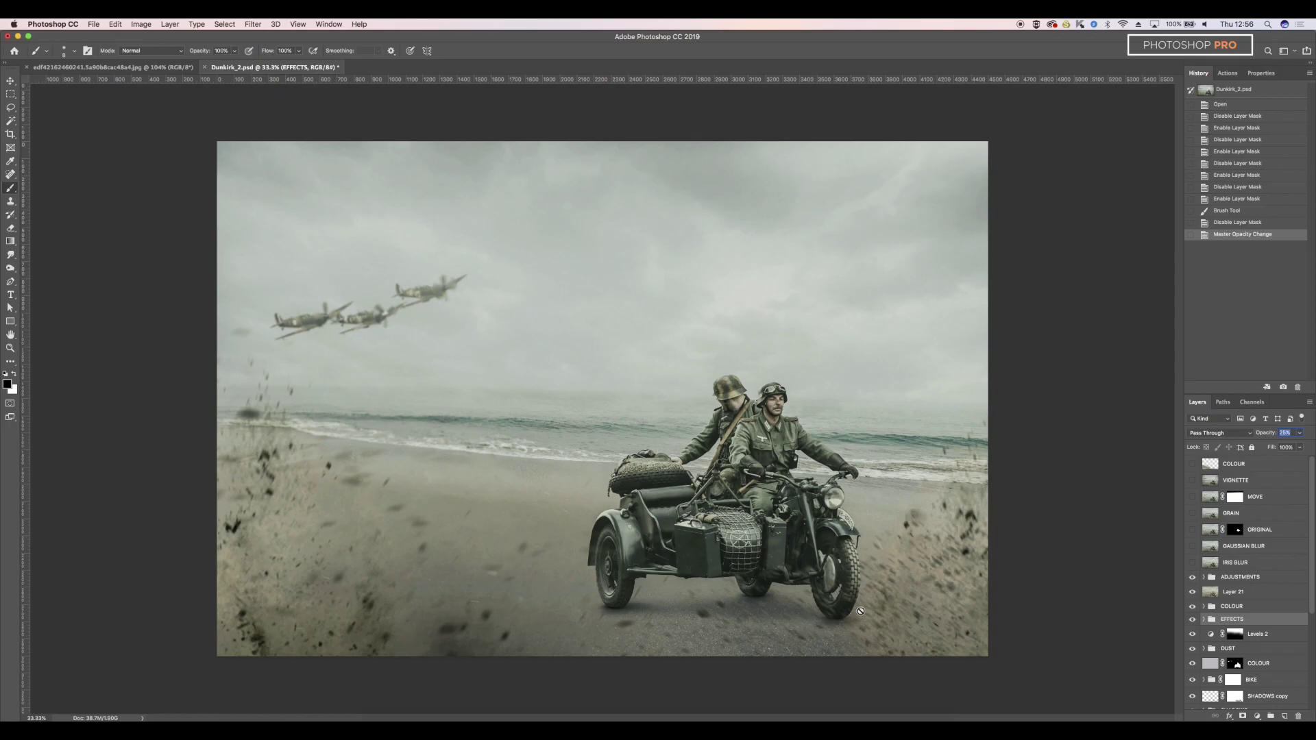
# Show the IRIS BLUR and GAUSSIAN BLUR layers, compare with ORIGINAL, and enable GRAIN
pyautogui.click(1192, 561)
pyautogui.click(1193, 546)
pyautogui.click(1192, 529)
pyautogui.click(1193, 530)
pyautogui.click(1191, 515)
pyautogui.click(251, 24)
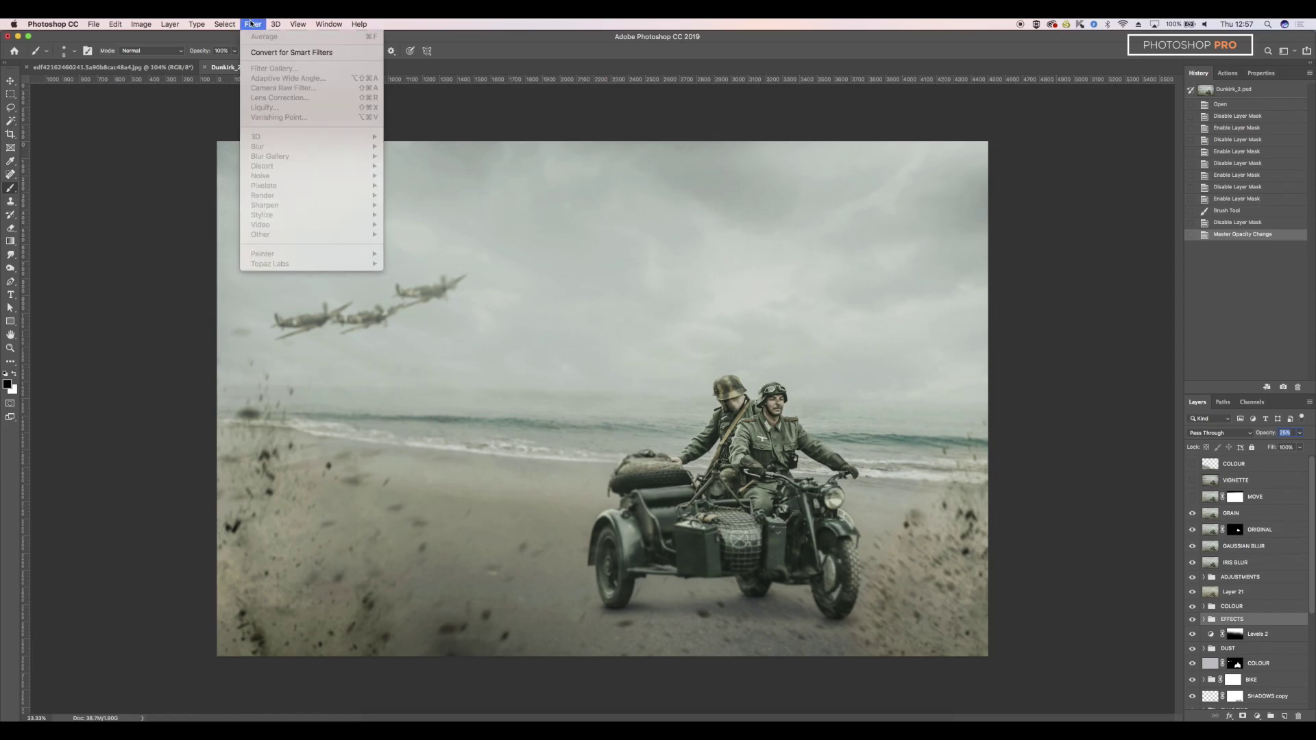
pyautogui.click(1224, 510)
pyautogui.click(1230, 513)
pyautogui.click(252, 23)
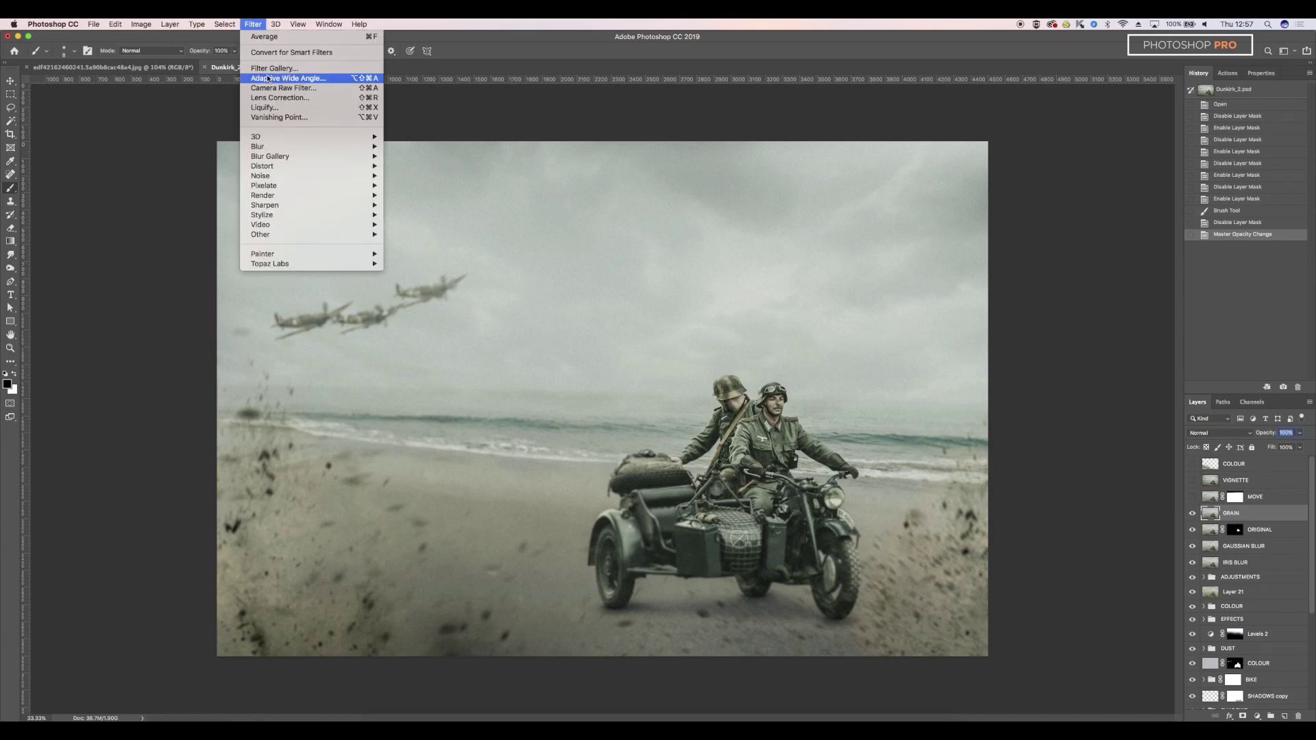
pyautogui.click(716, 165)
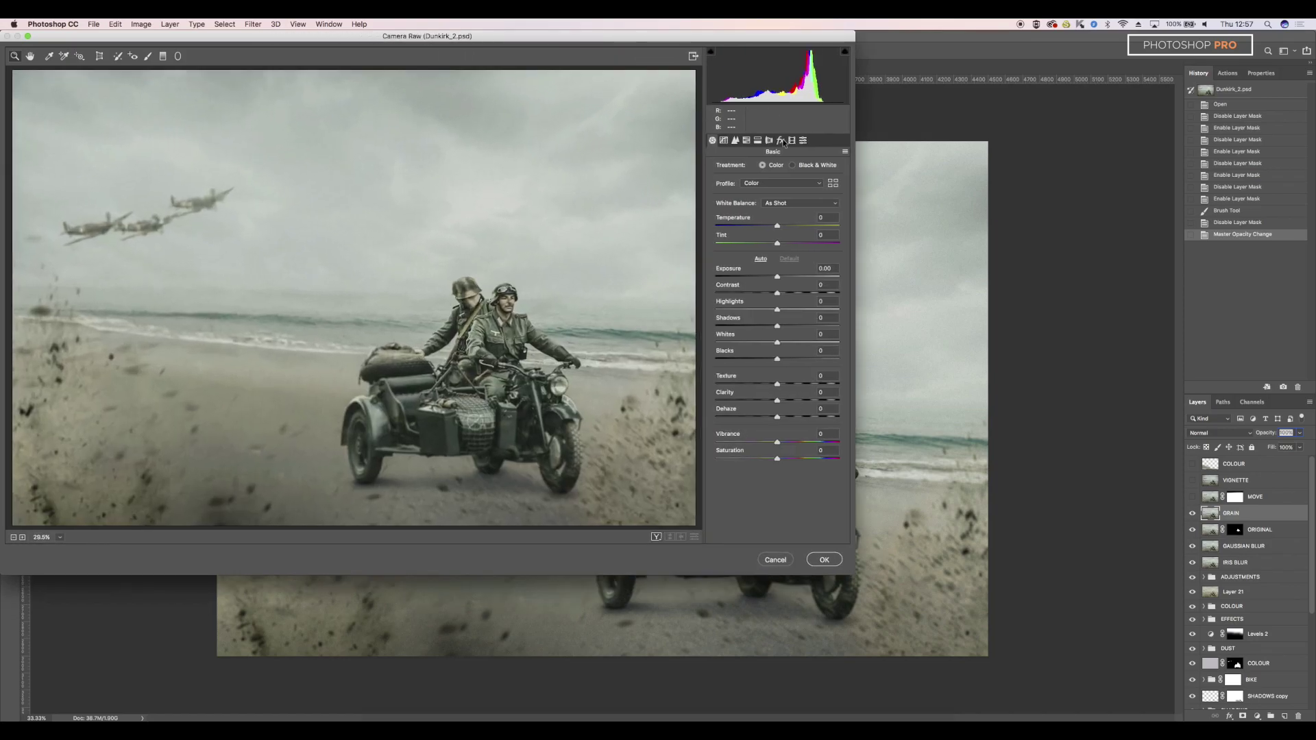
pyautogui.click(781, 141)
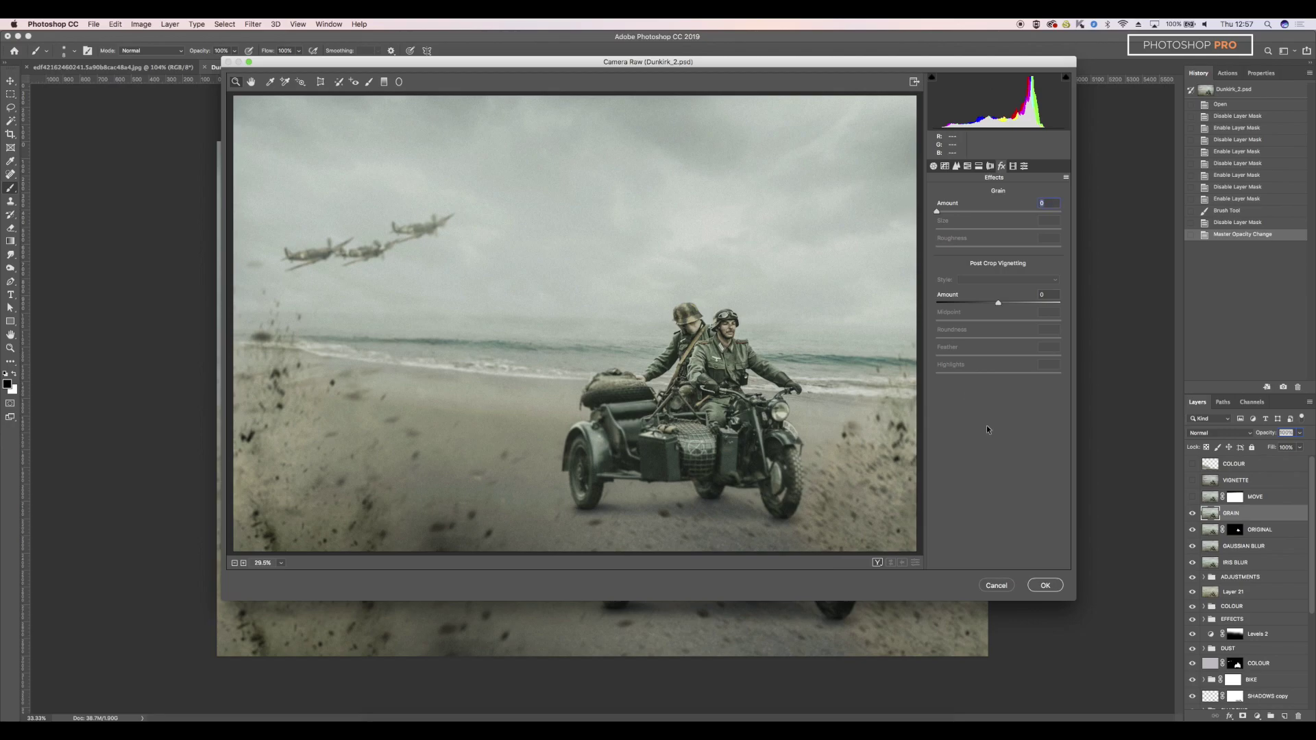
pyautogui.click(997, 585)
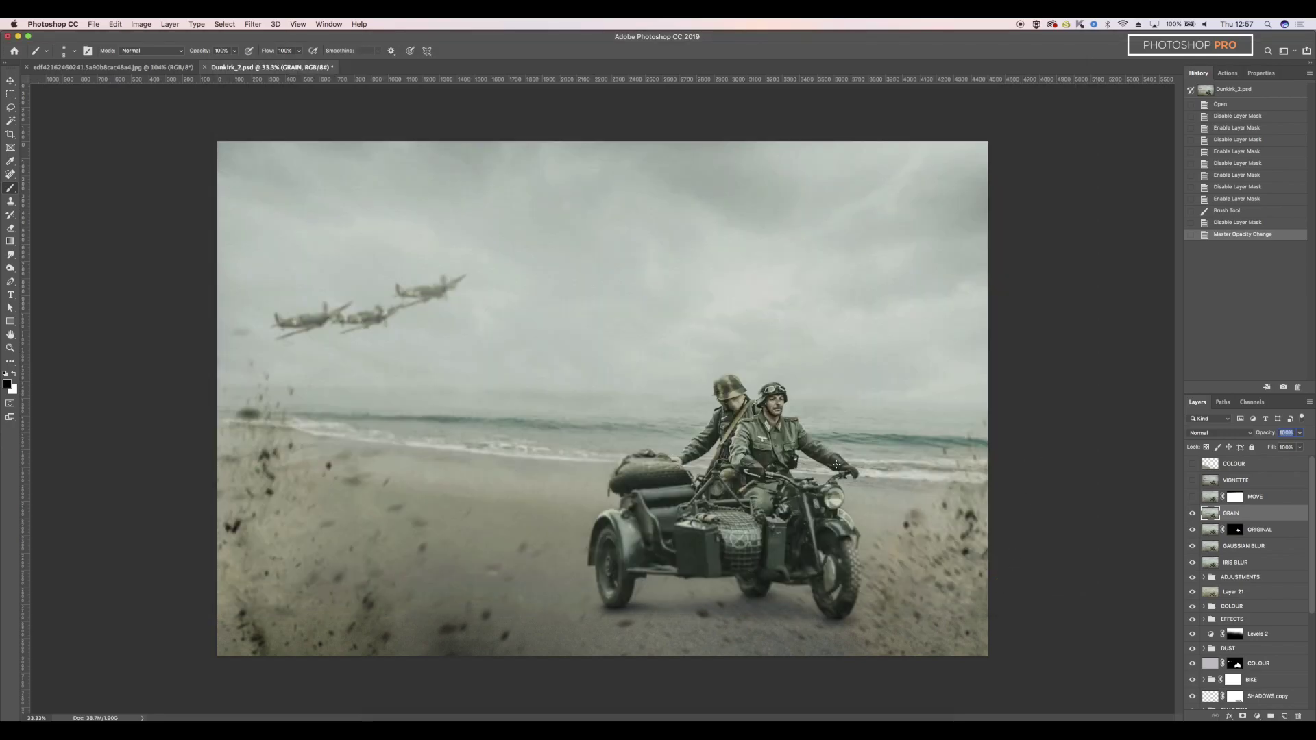
# Switch on the MOVE, VIGNETTE and top COLOUR layers to darken the composite's edges
pyautogui.press('Return')
pyautogui.click(1192, 497)
pyautogui.click(1192, 496)
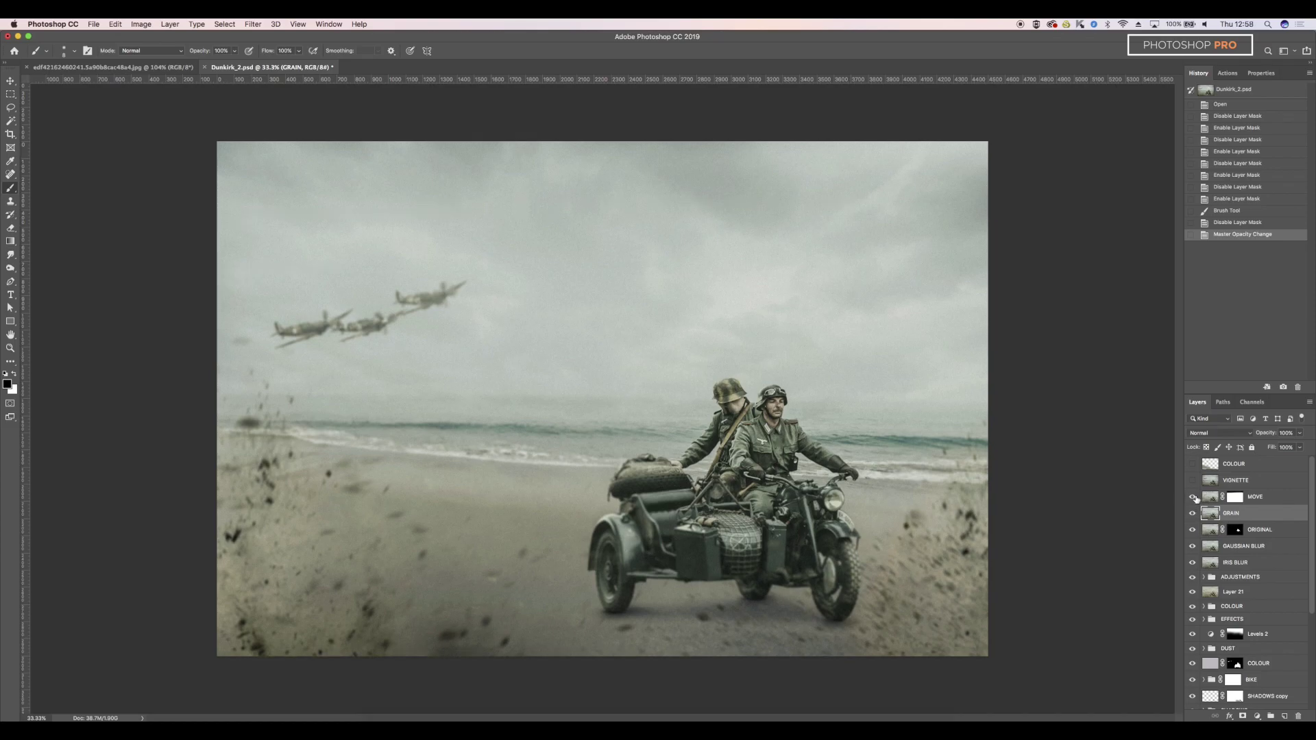
pyautogui.click(1199, 480)
pyautogui.click(1192, 479)
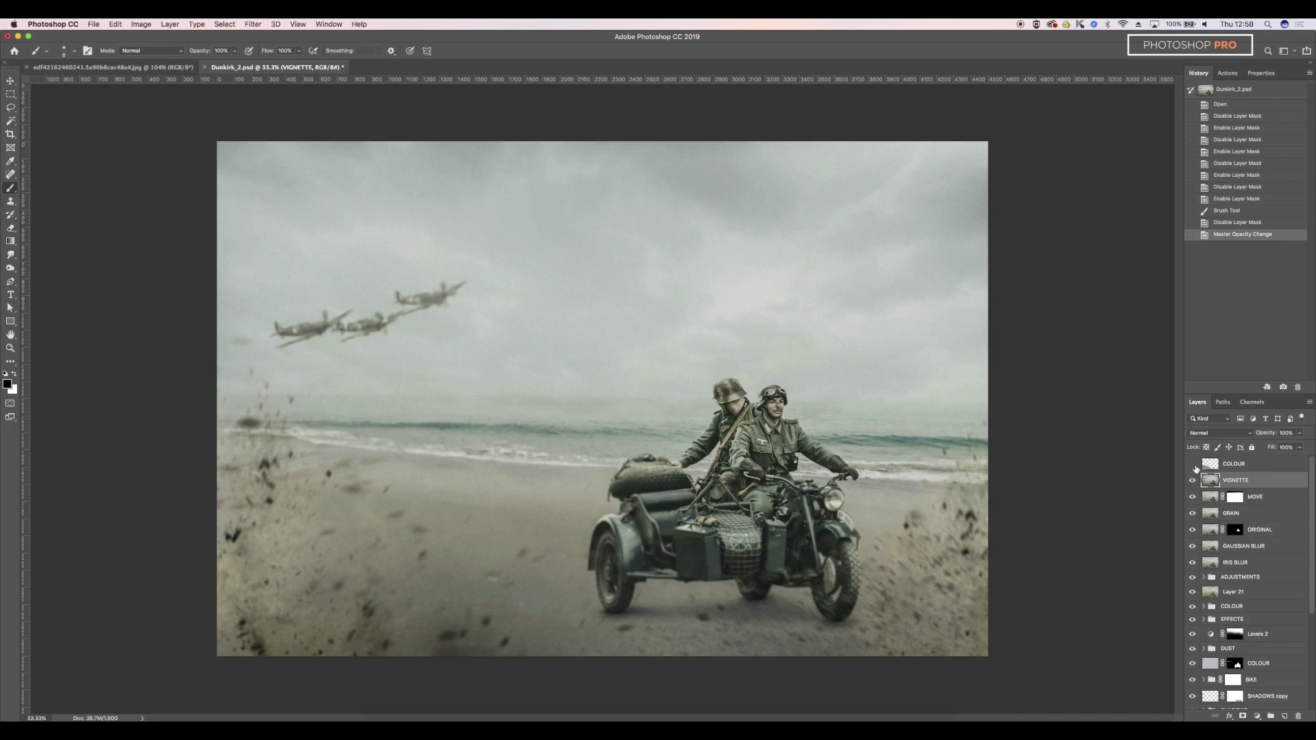
pyautogui.click(1193, 465)
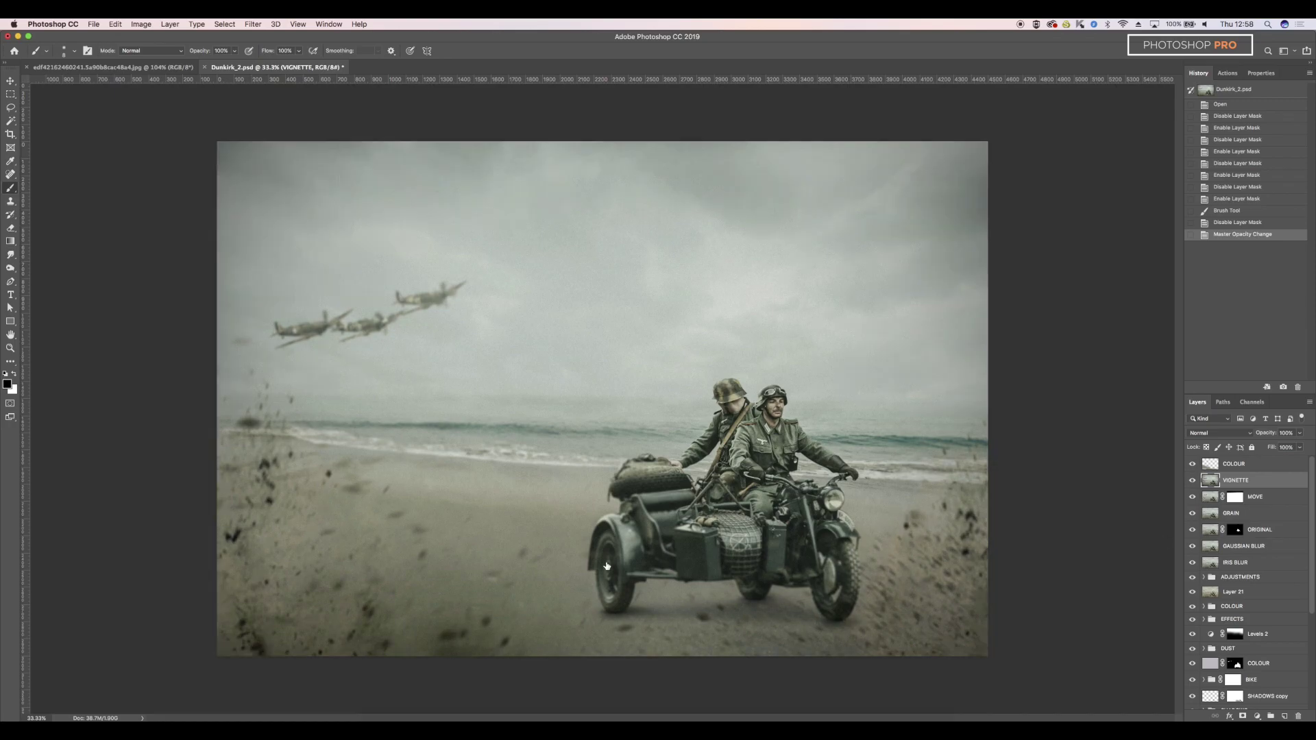